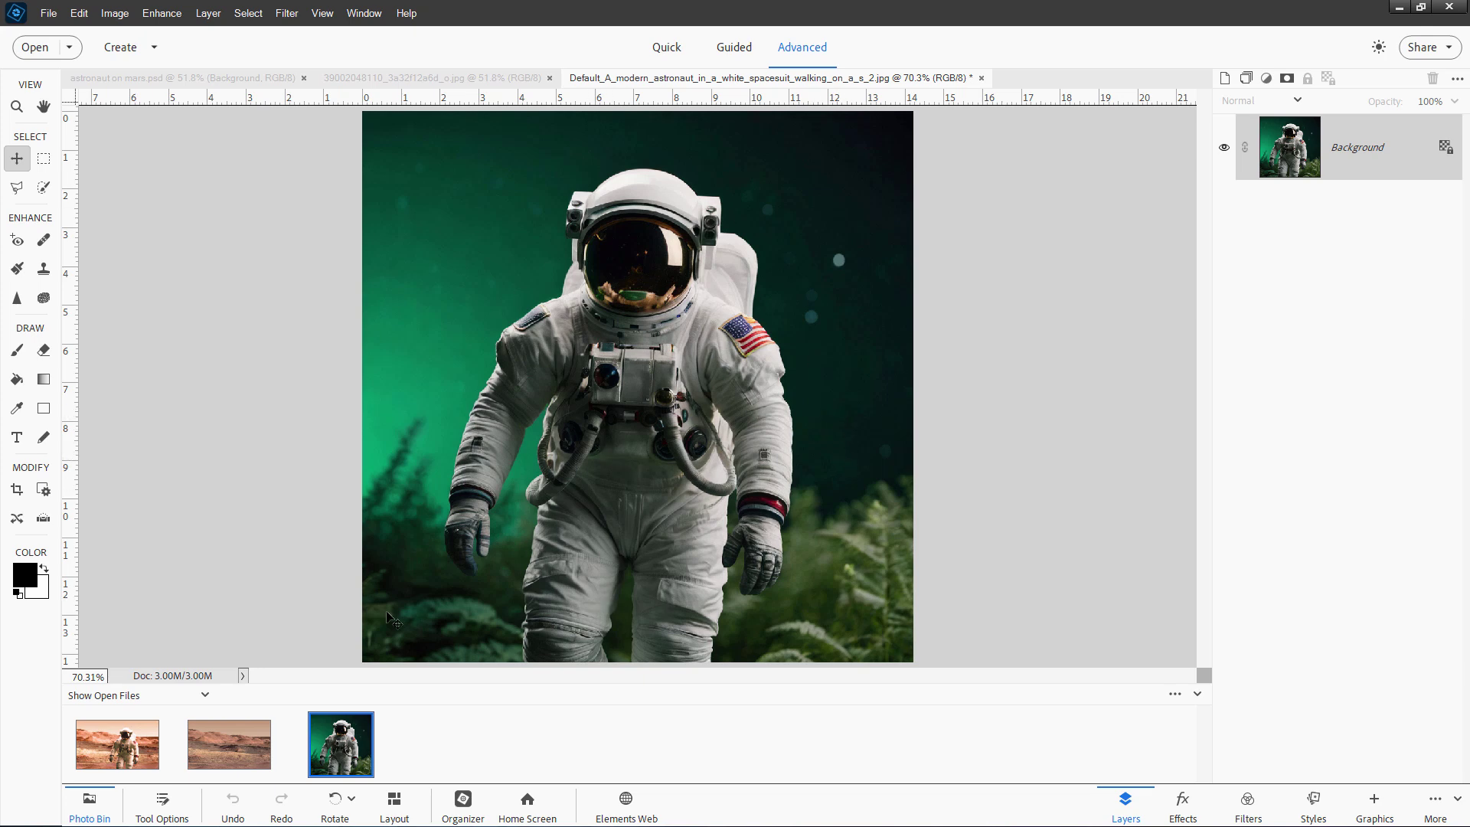
# View the finished composite astronaut on mars.psd, and close that file.
pyautogui.click(142, 743)
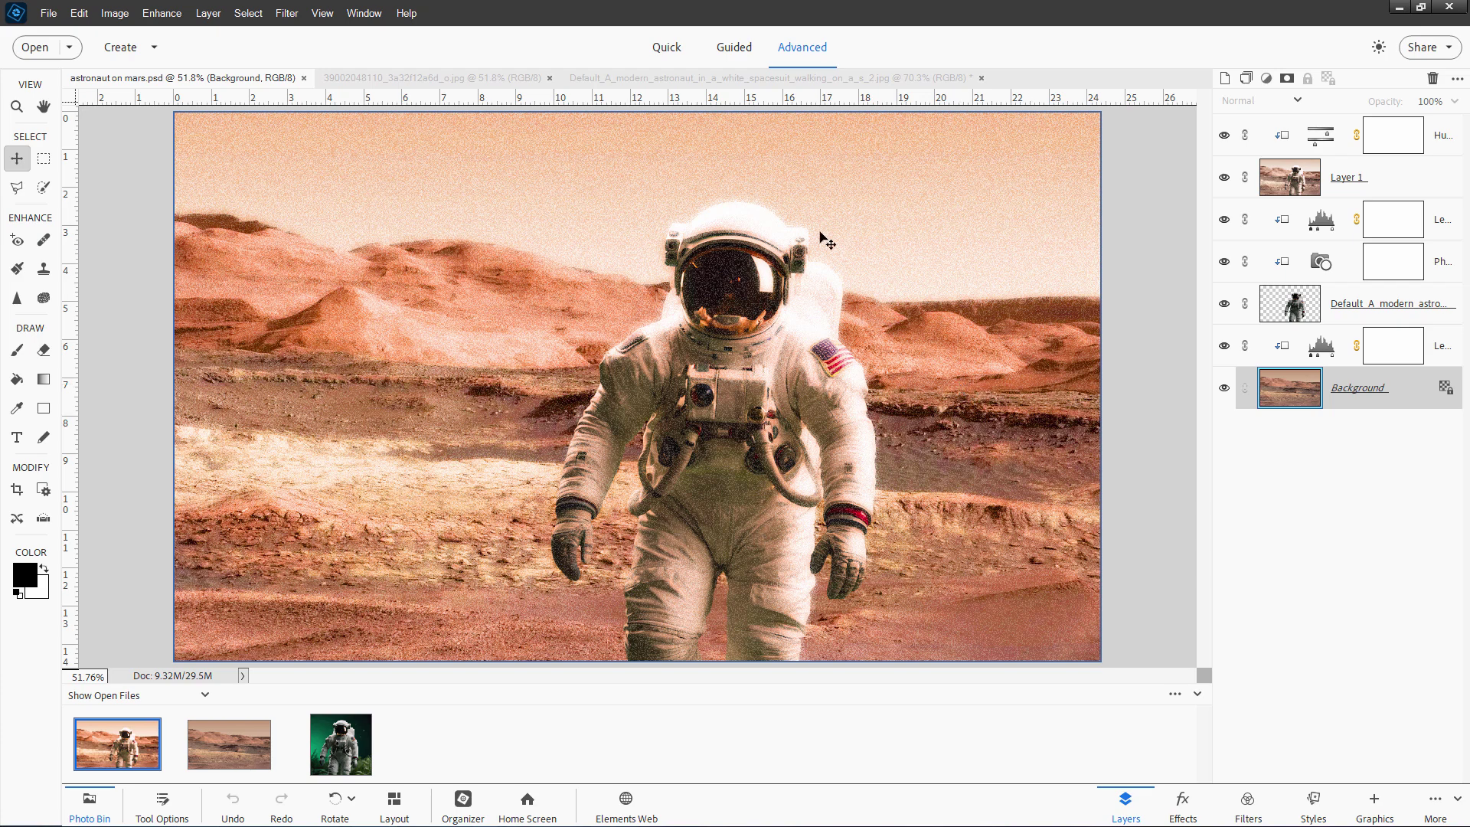
pyautogui.click(932, 231)
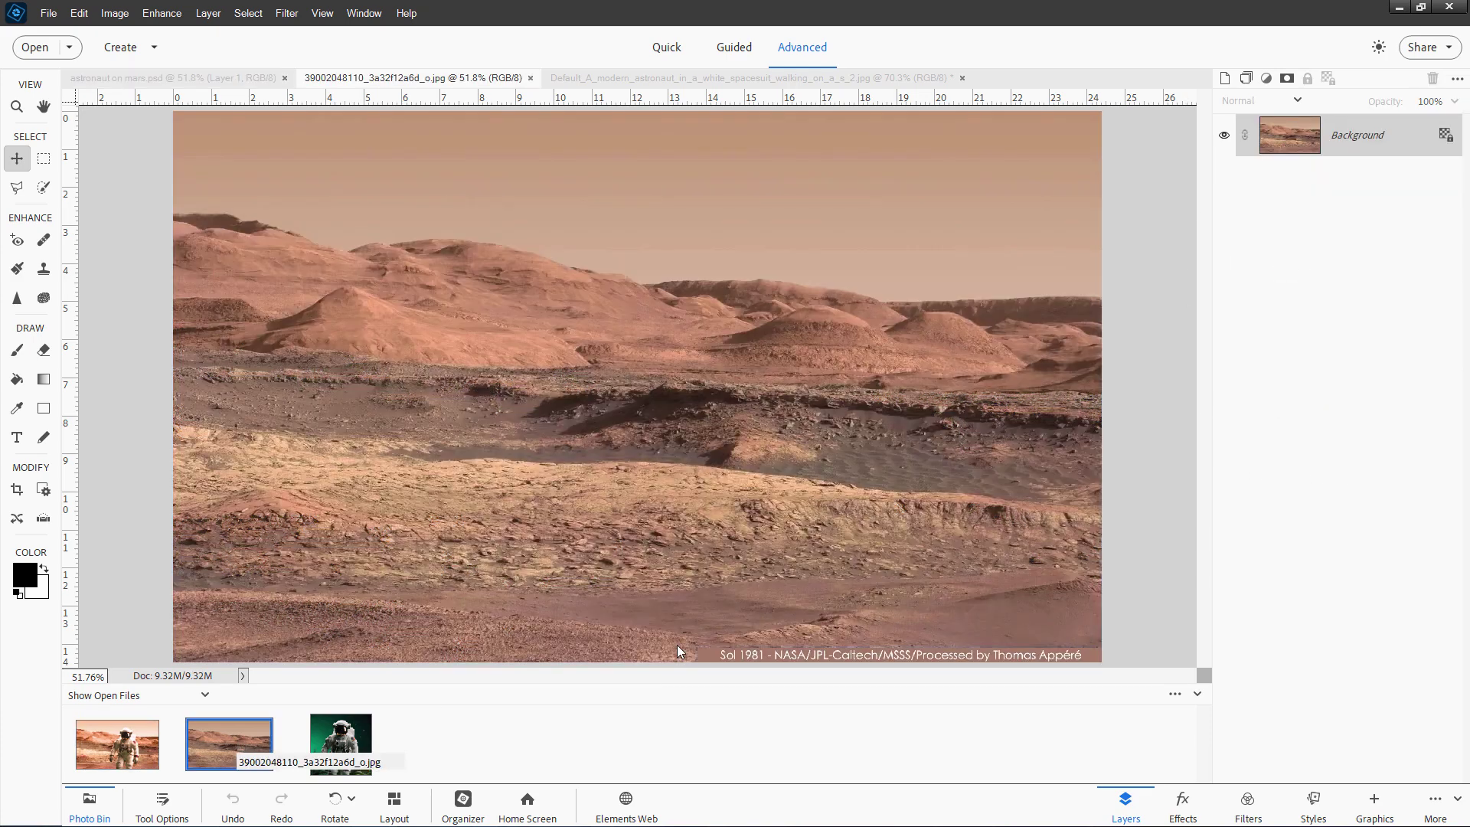
pyautogui.click(202, 77)
pyautogui.click(283, 78)
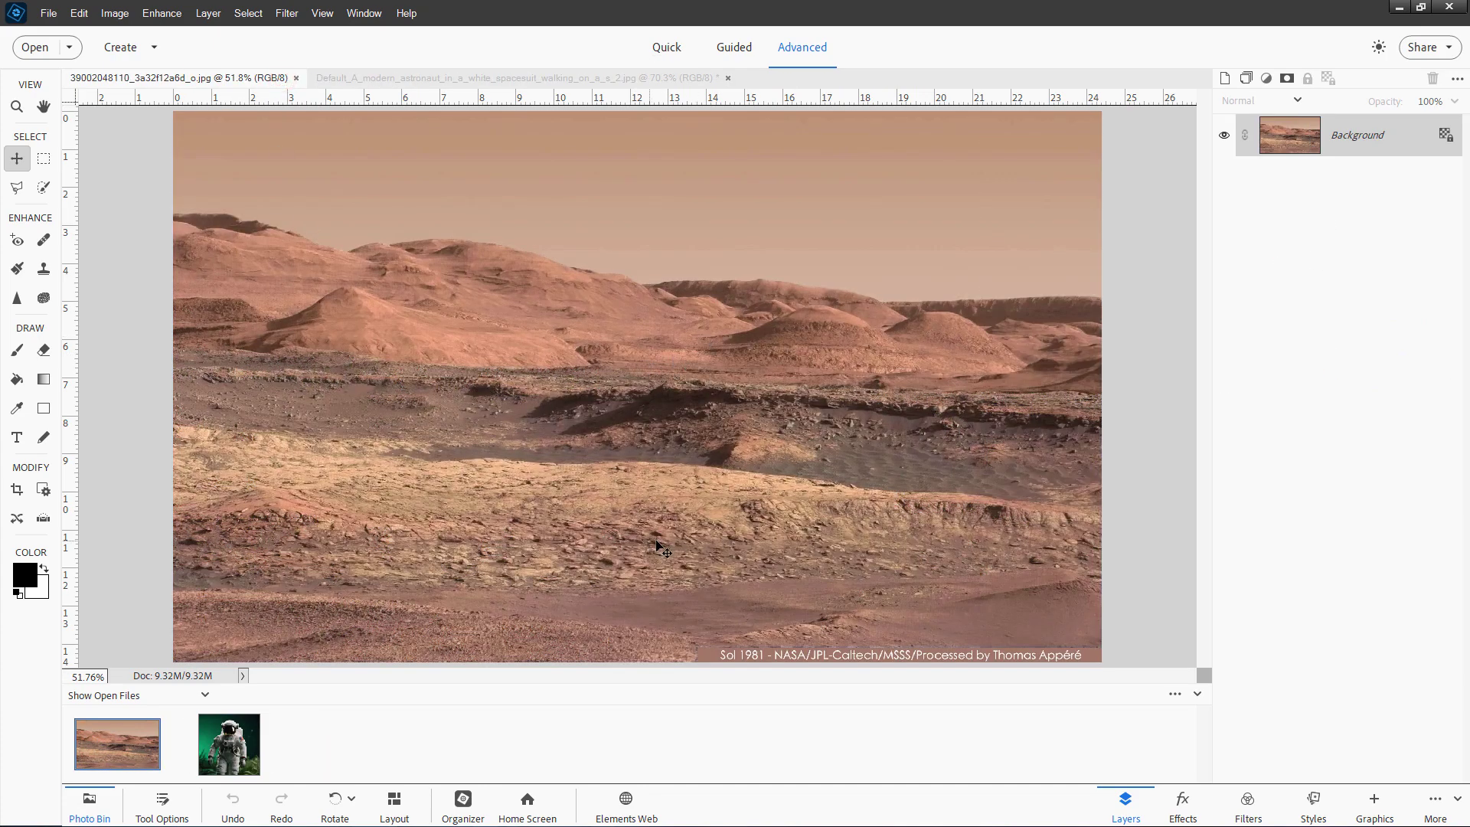
# Look over the two remaining source images, the astronaut photo and the Mars landscape.
pyautogui.click(227, 754)
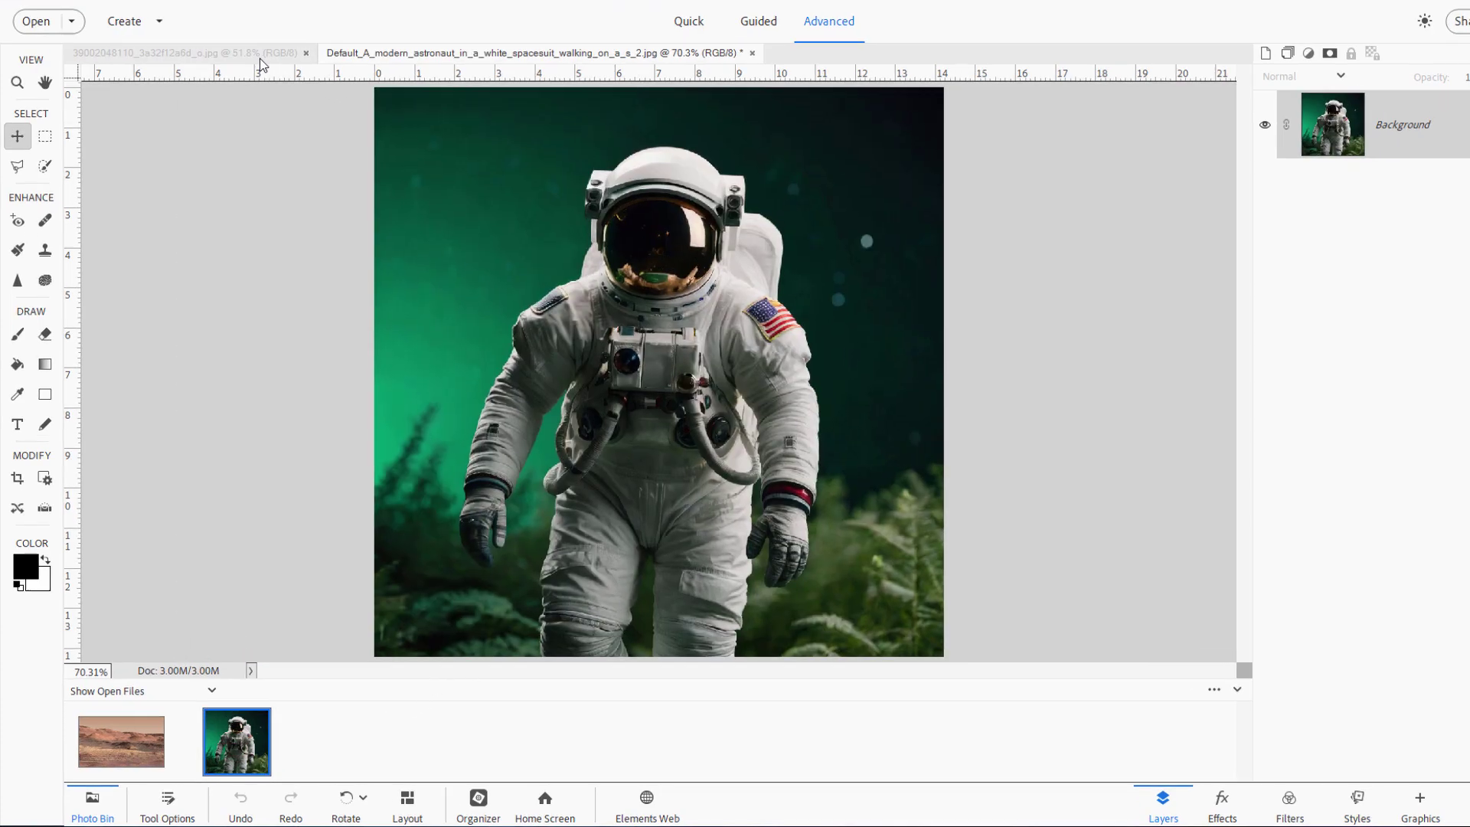
pyautogui.click(117, 745)
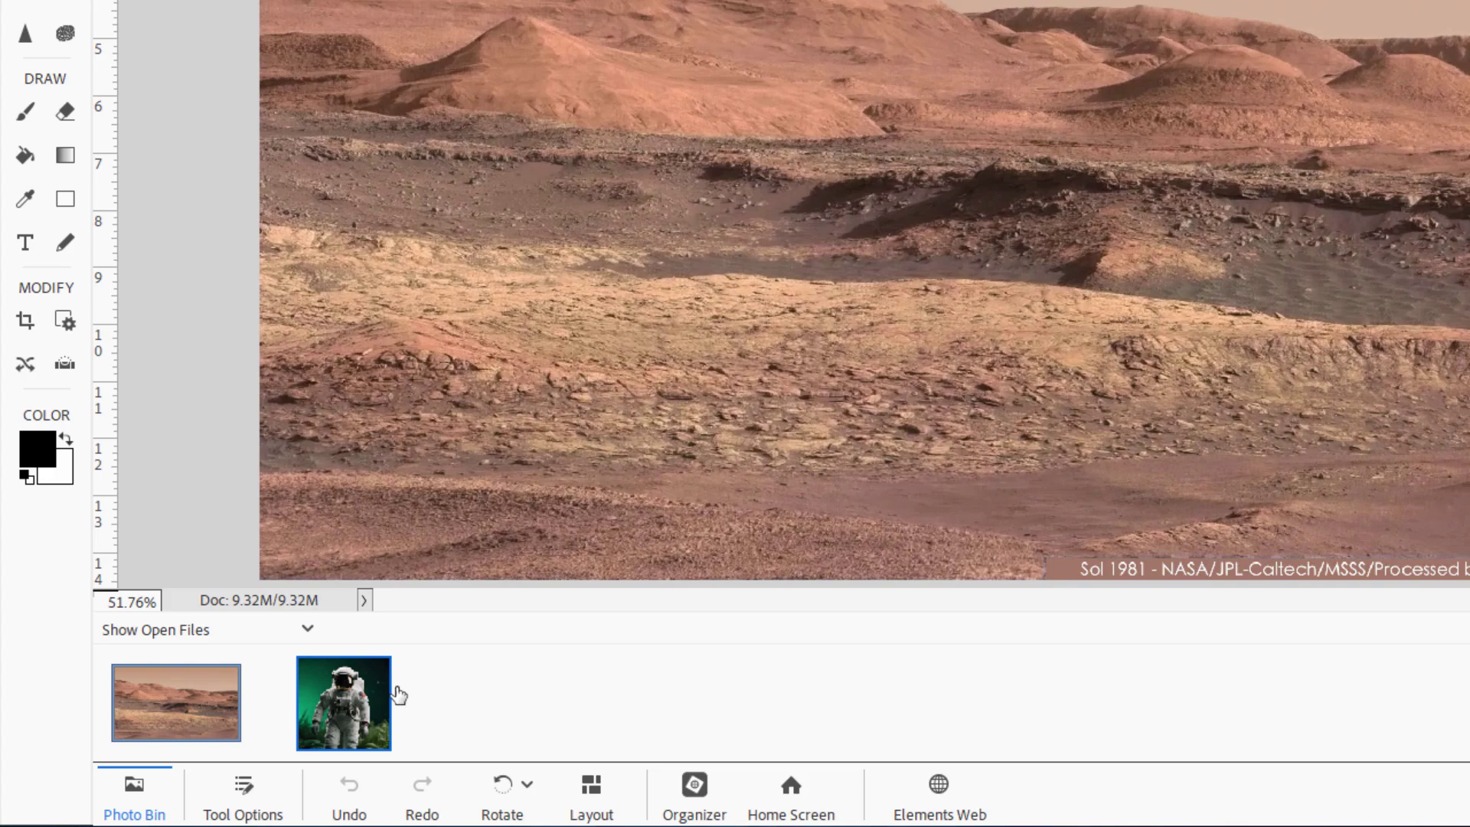
pyautogui.click(397, 692)
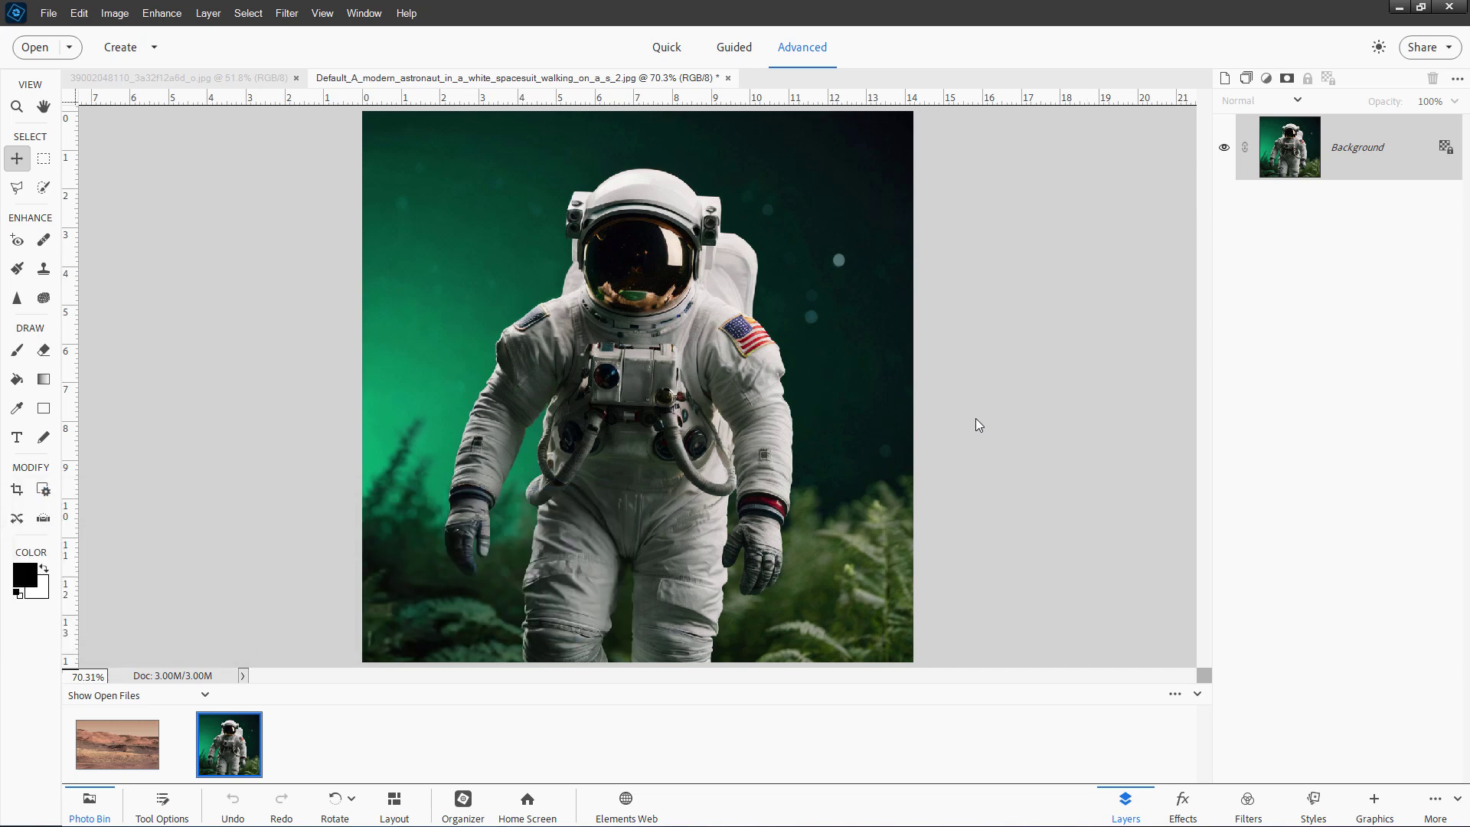
# Place the astronaut photo as a new layer in the Mars landscape and align its lower edge with the canvas bottom.
pyautogui.click(123, 744)
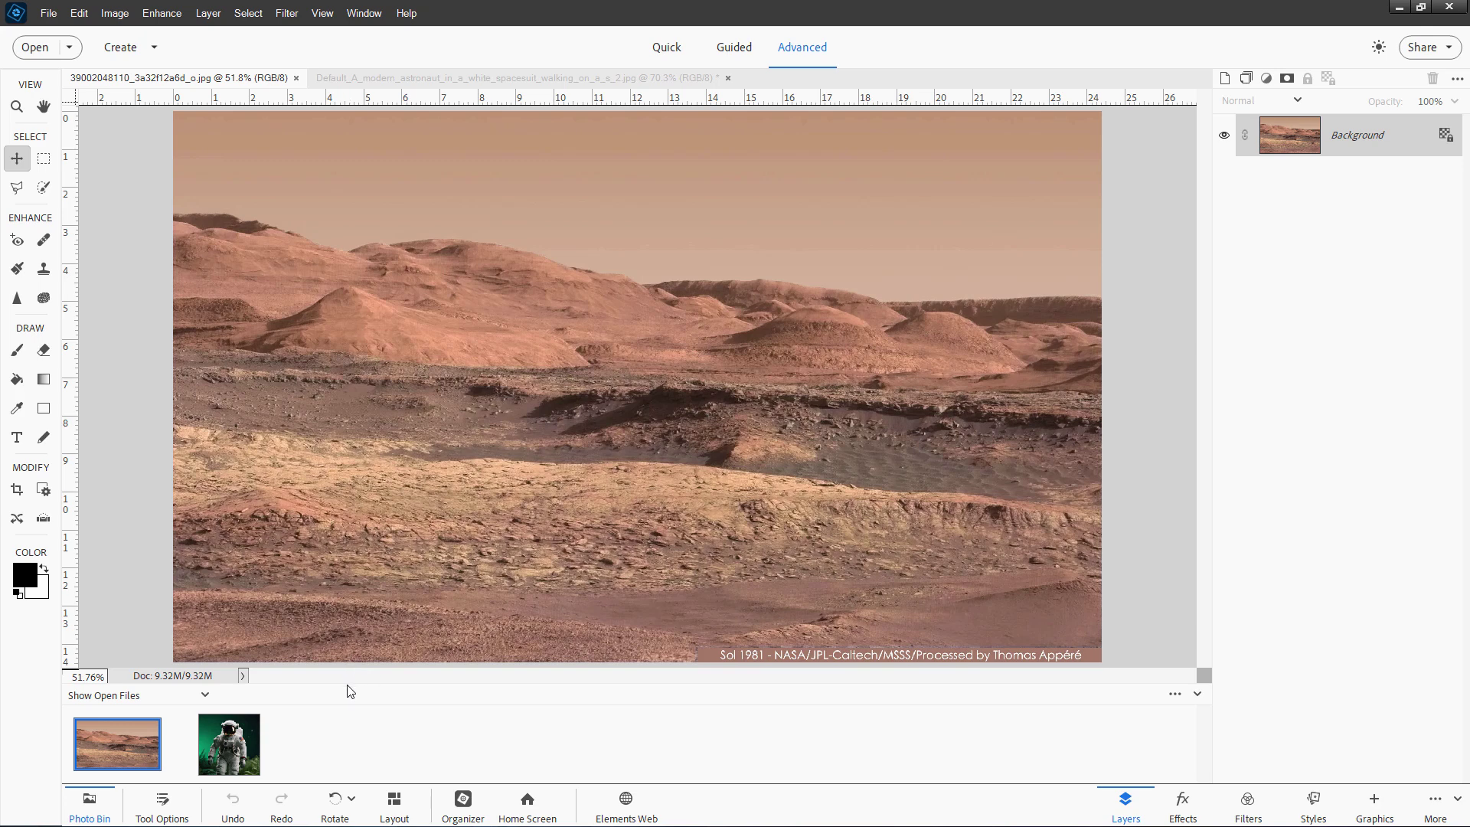
pyautogui.moveTo(218, 758); pyautogui.dragTo(659, 383)
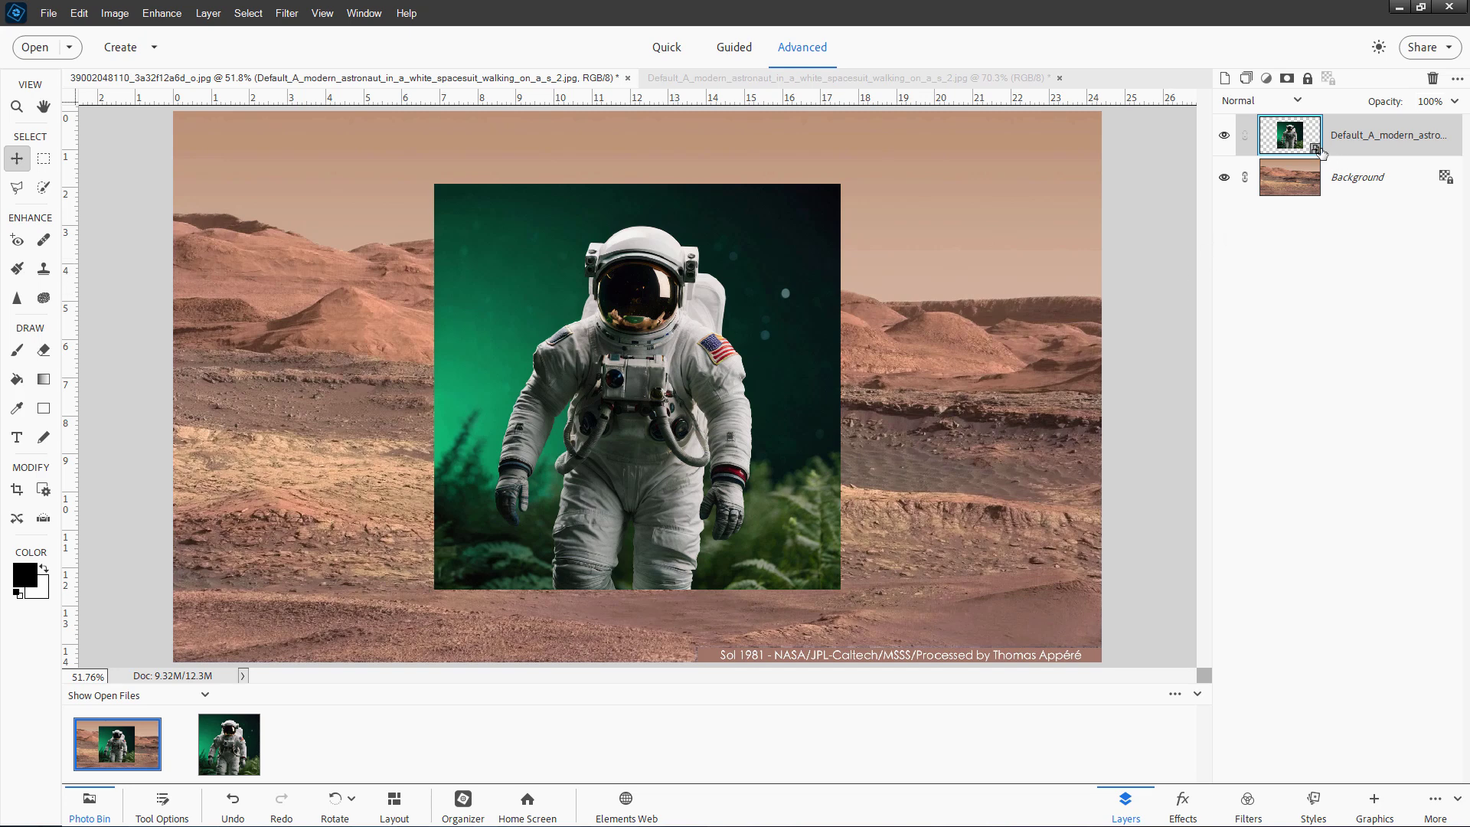
pyautogui.moveTo(718, 347); pyautogui.dragTo(681, 420)
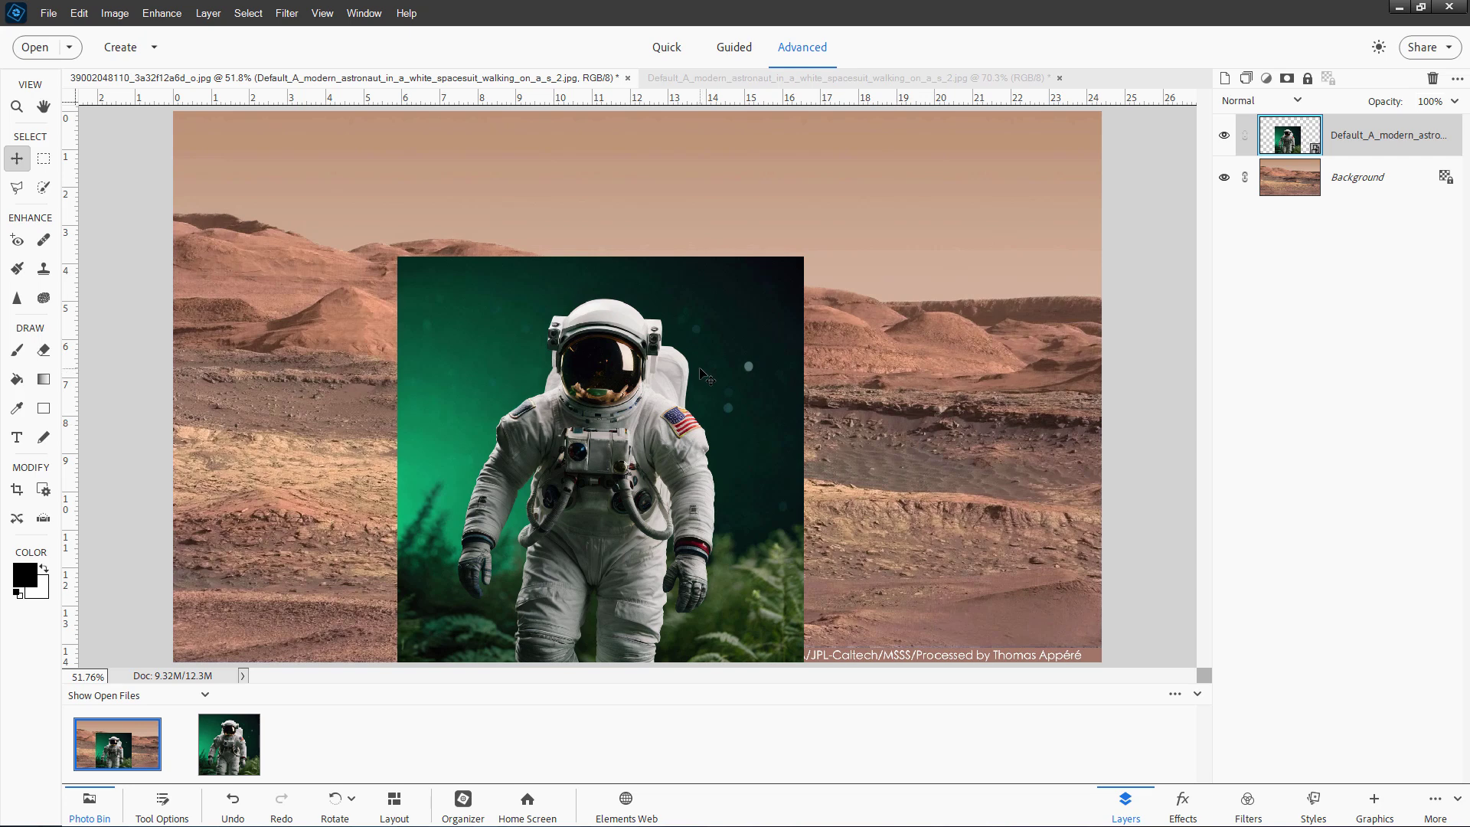
# Enlarge the astronaut layer proportionally and move it right of centre, keeping its lower edge on the canvas bottom.
pyautogui.hotkey('ctrl', 't')
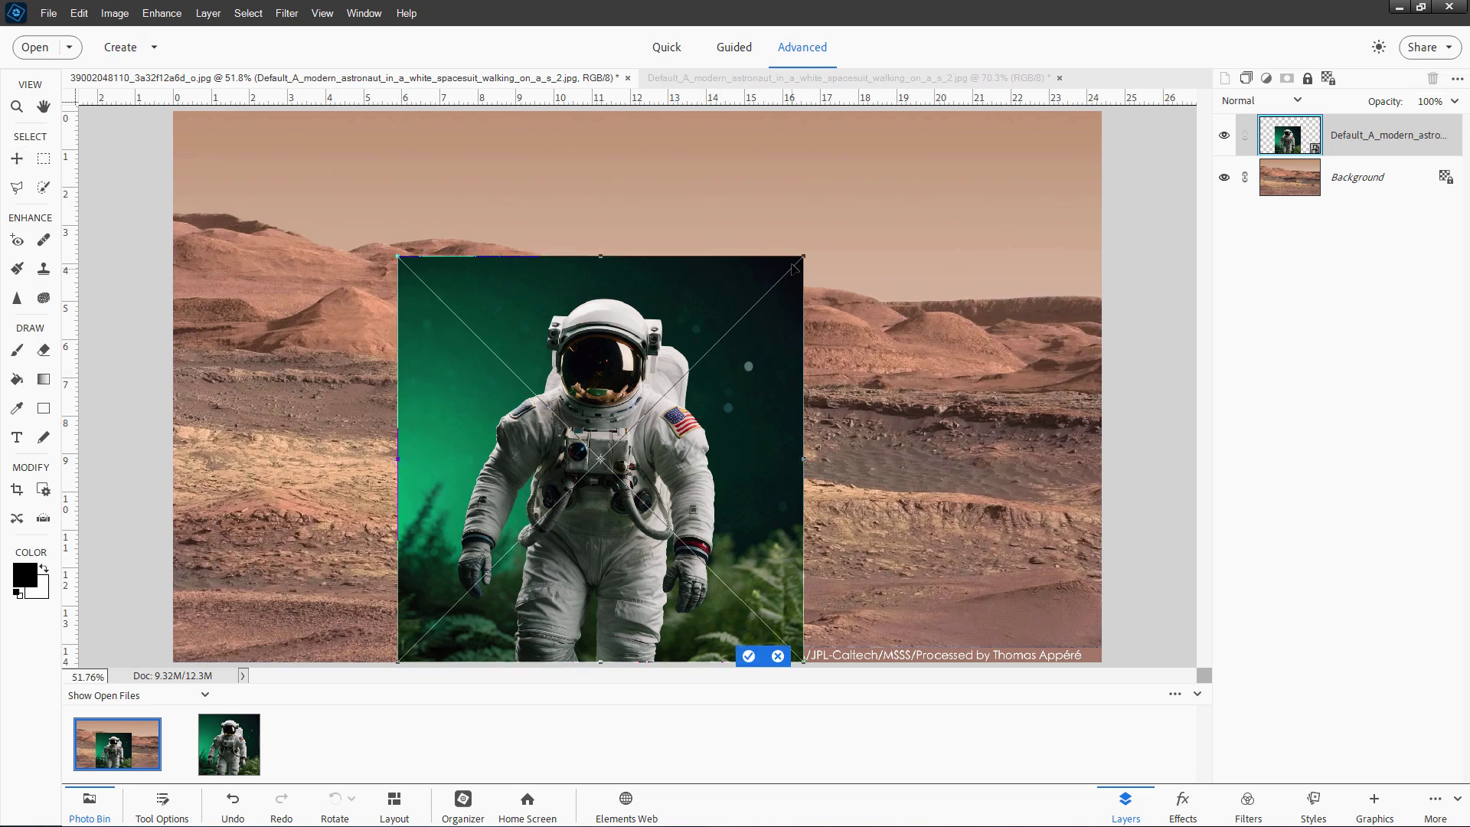
pyautogui.moveTo(804, 256); pyautogui.dragTo(883, 178)
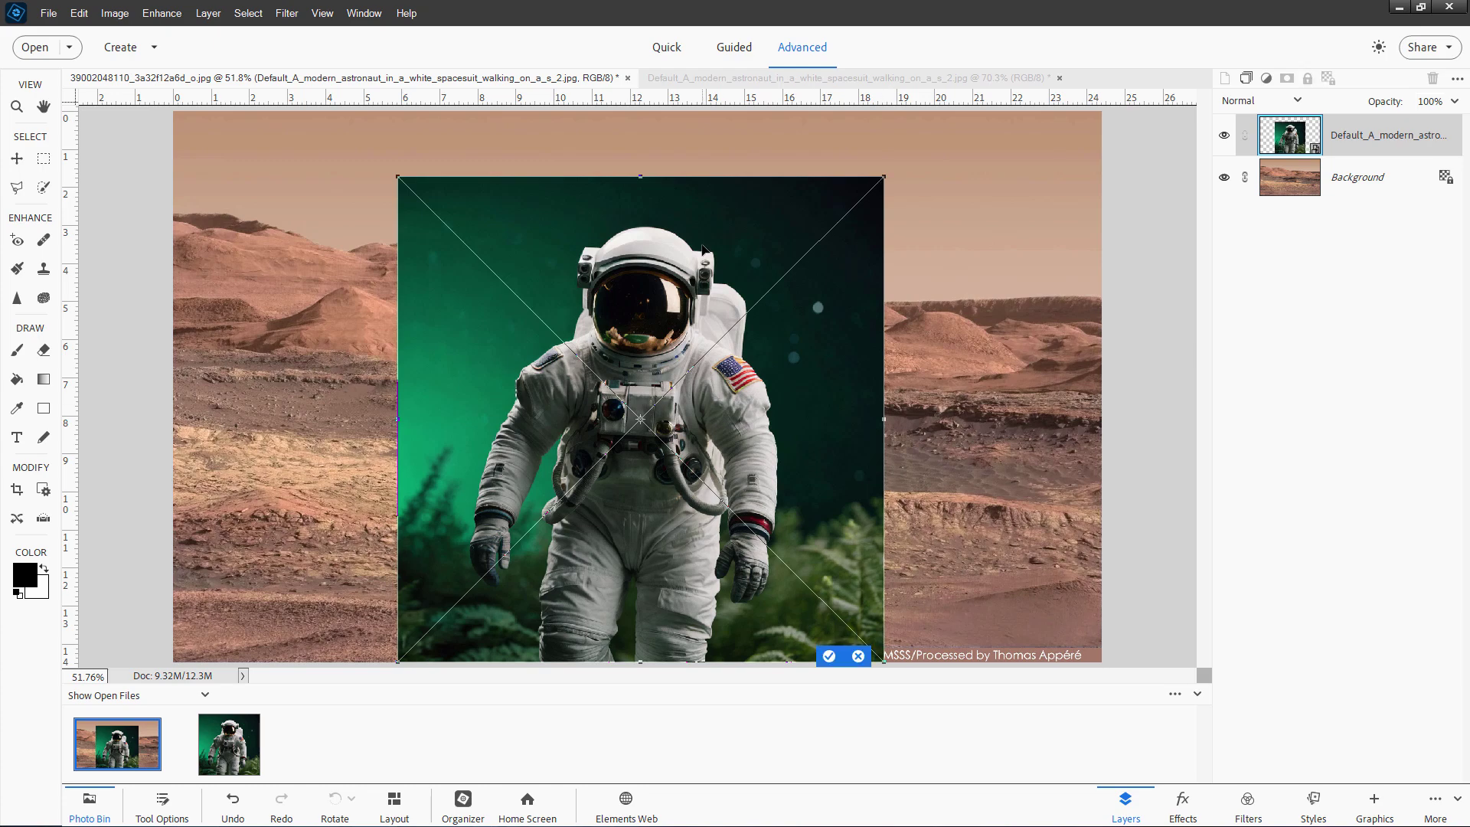
pyautogui.click(829, 657)
pyautogui.moveTo(716, 594); pyautogui.dragTo(777, 595)
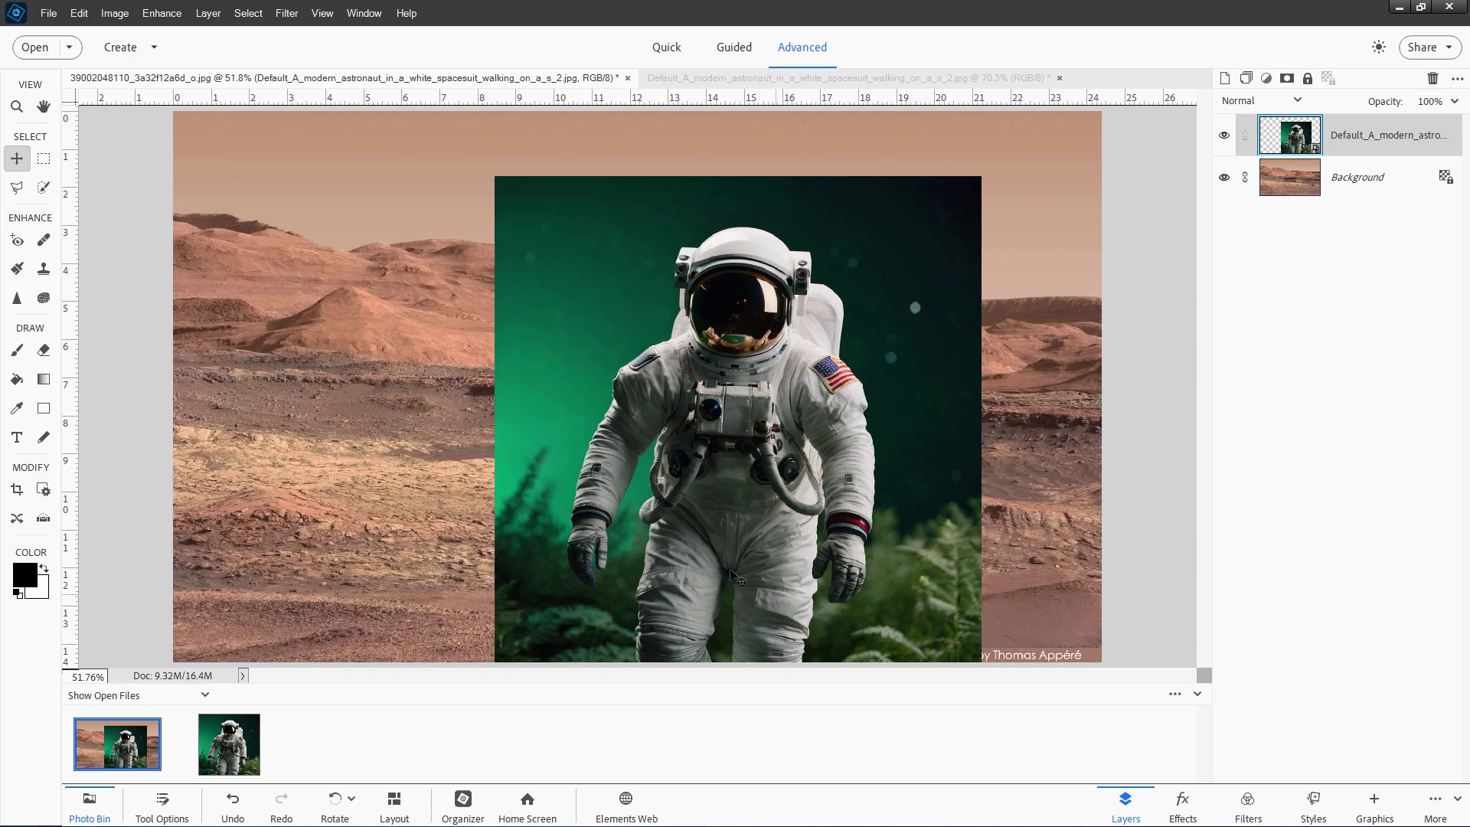
pyautogui.moveTo(722, 456); pyautogui.dragTo(729, 456)
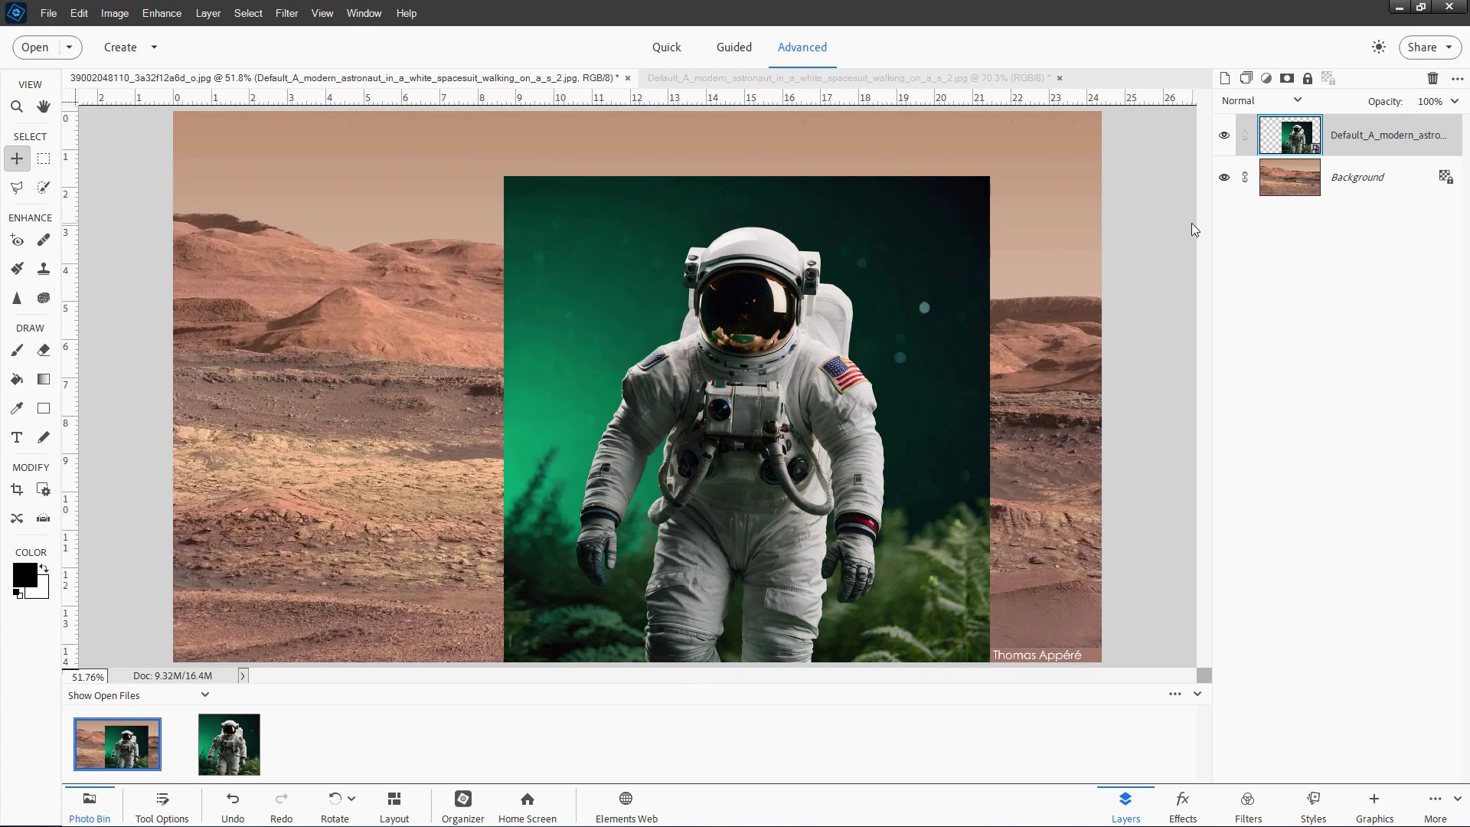
# Hide the astronaut layer and select the Background layer to work on the credit text along its lower edge.
pyautogui.click(1224, 138)
pyautogui.click(1294, 176)
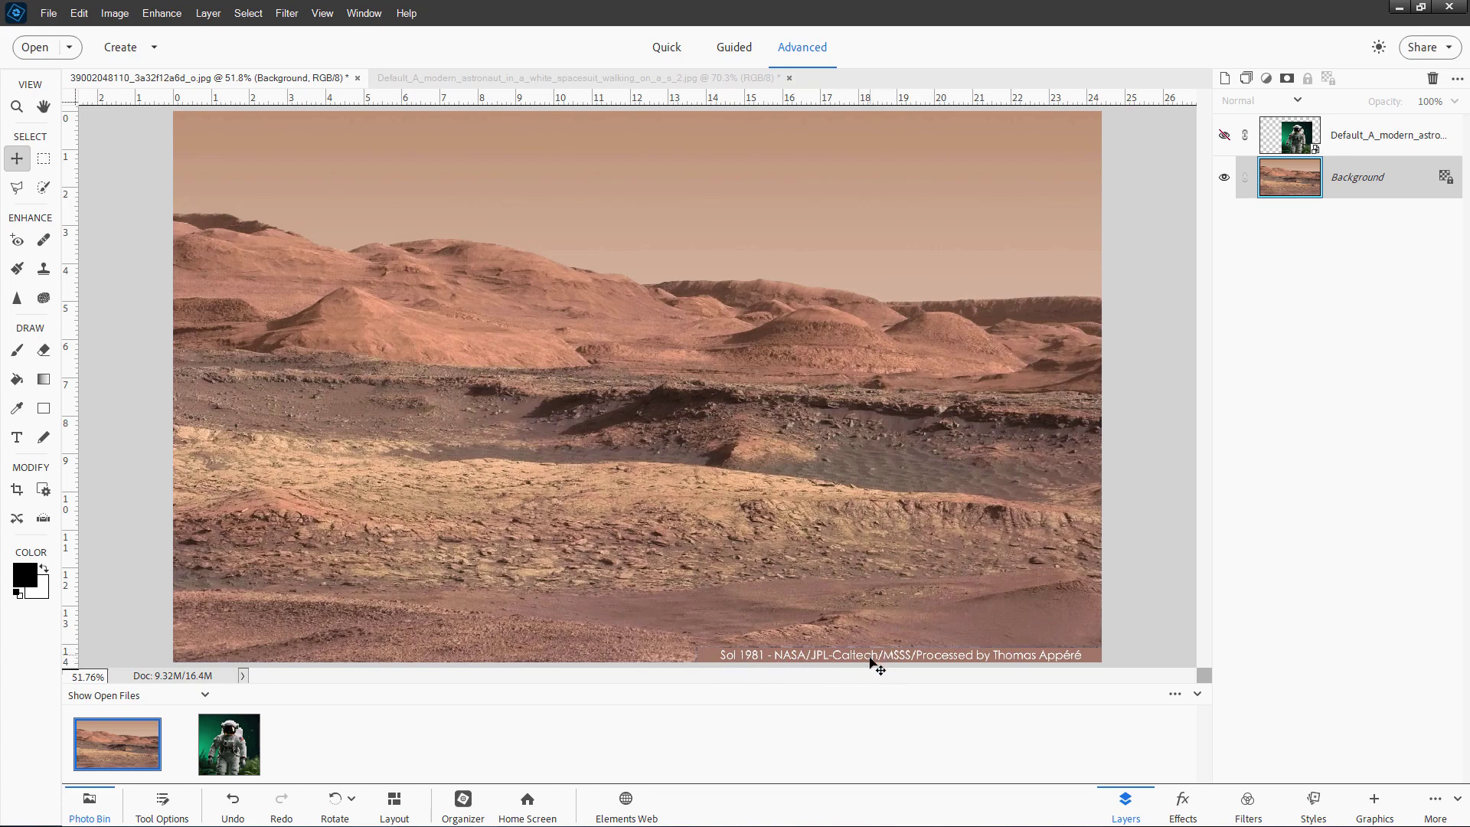
pyautogui.scroll(6, 877, 668)
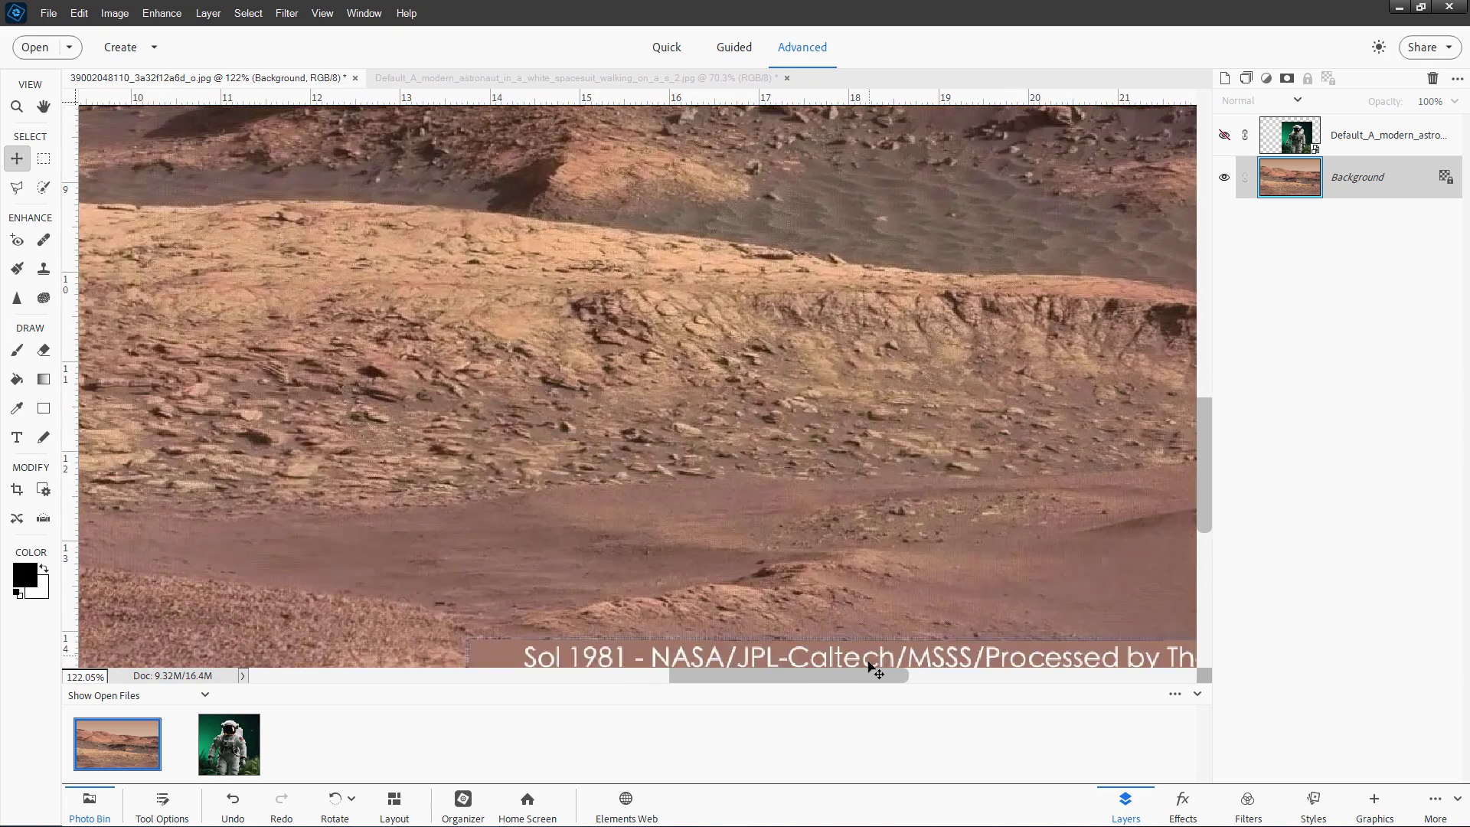
pyautogui.moveTo(868, 677); pyautogui.dragTo(934, 676)
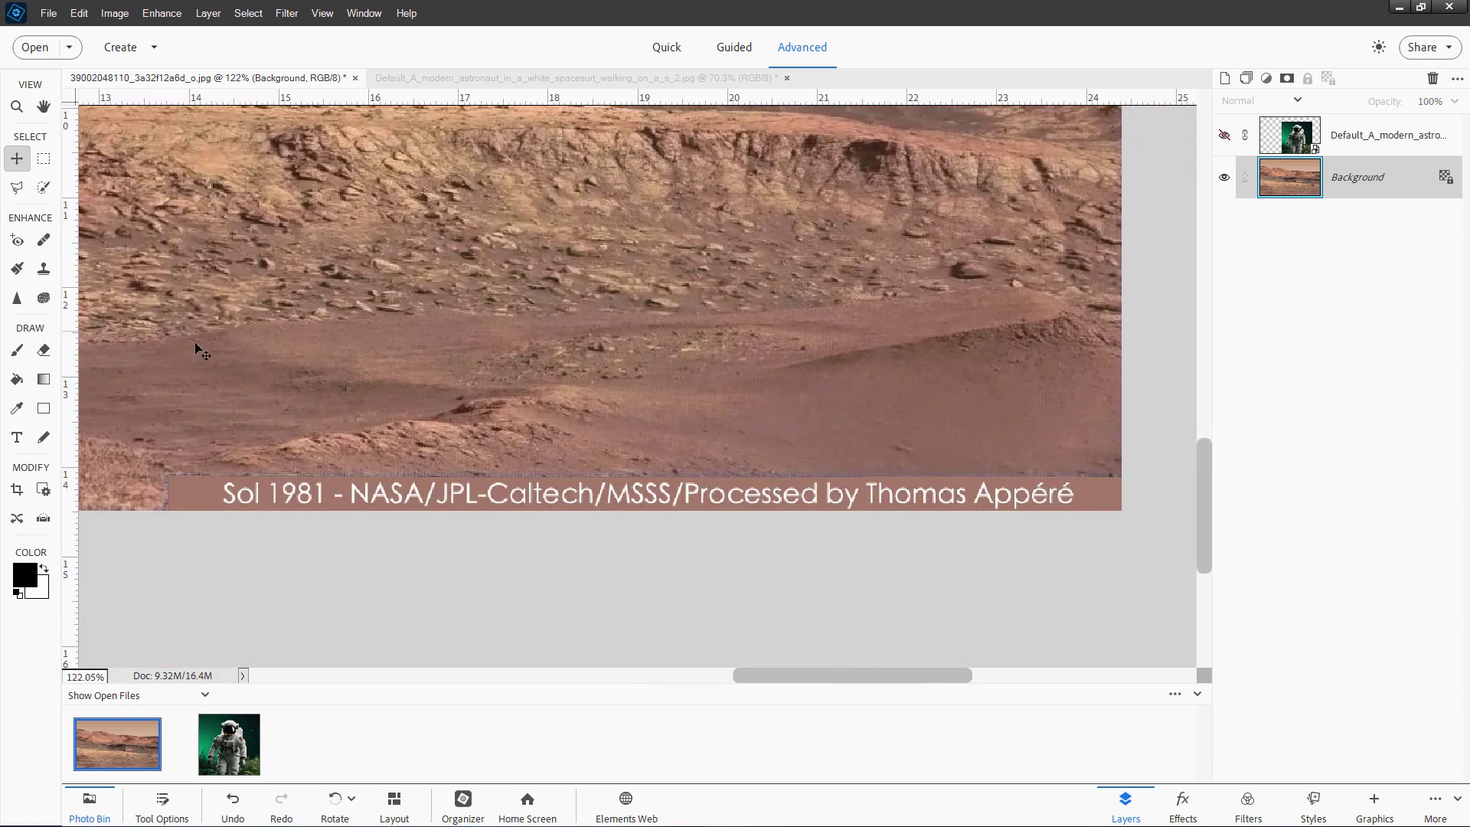
# Set up the Clone Stamp tool with the soft round 45 px default brush.
pyautogui.click(44, 268)
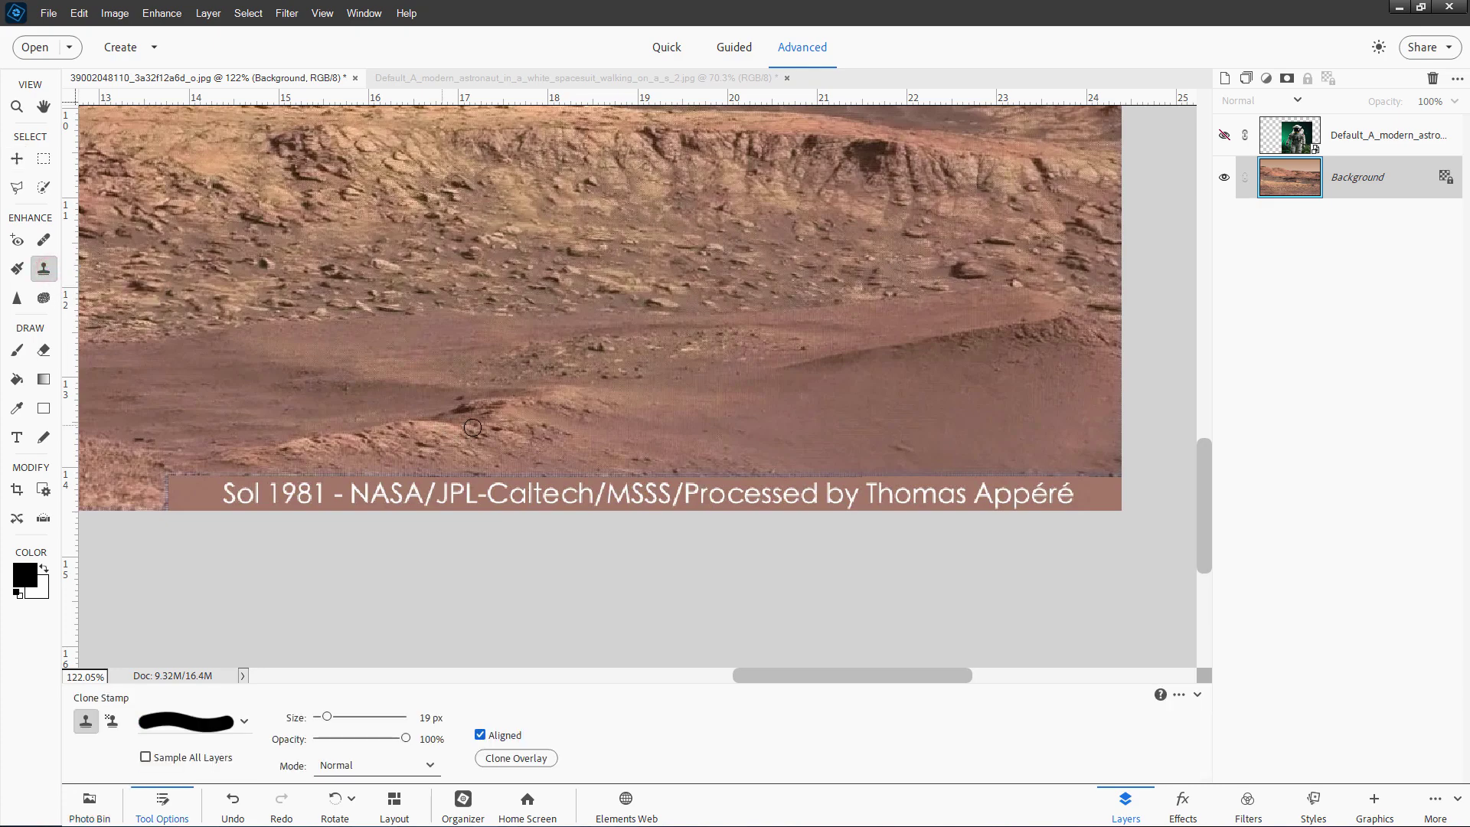
pyautogui.press(']')
pyautogui.press(']')
pyautogui.press(']')
pyautogui.press(']')
pyautogui.press(']')
pyautogui.press(']')
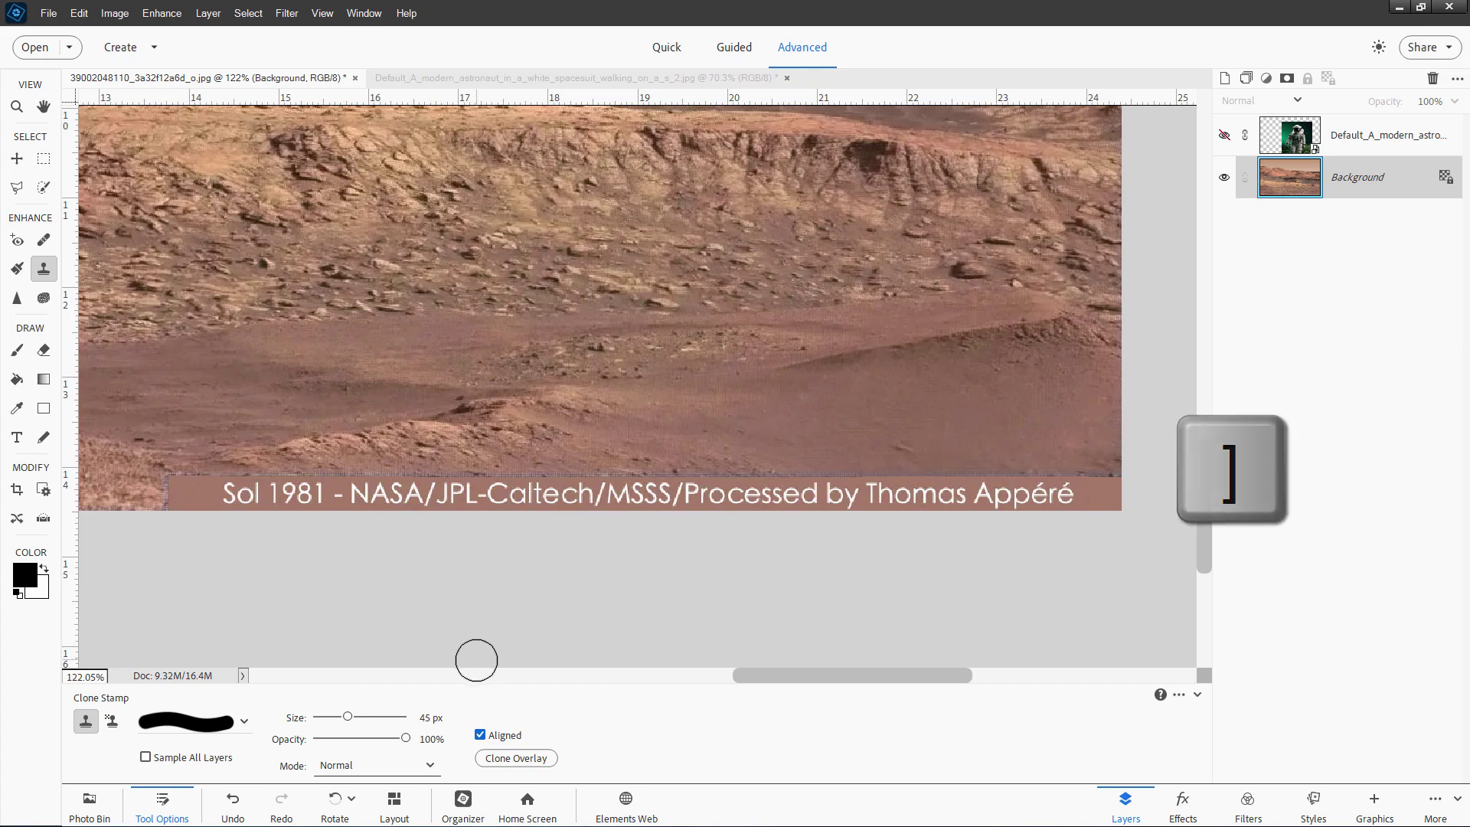
pyautogui.click(241, 722)
pyautogui.scroll(-3, 236, 652)
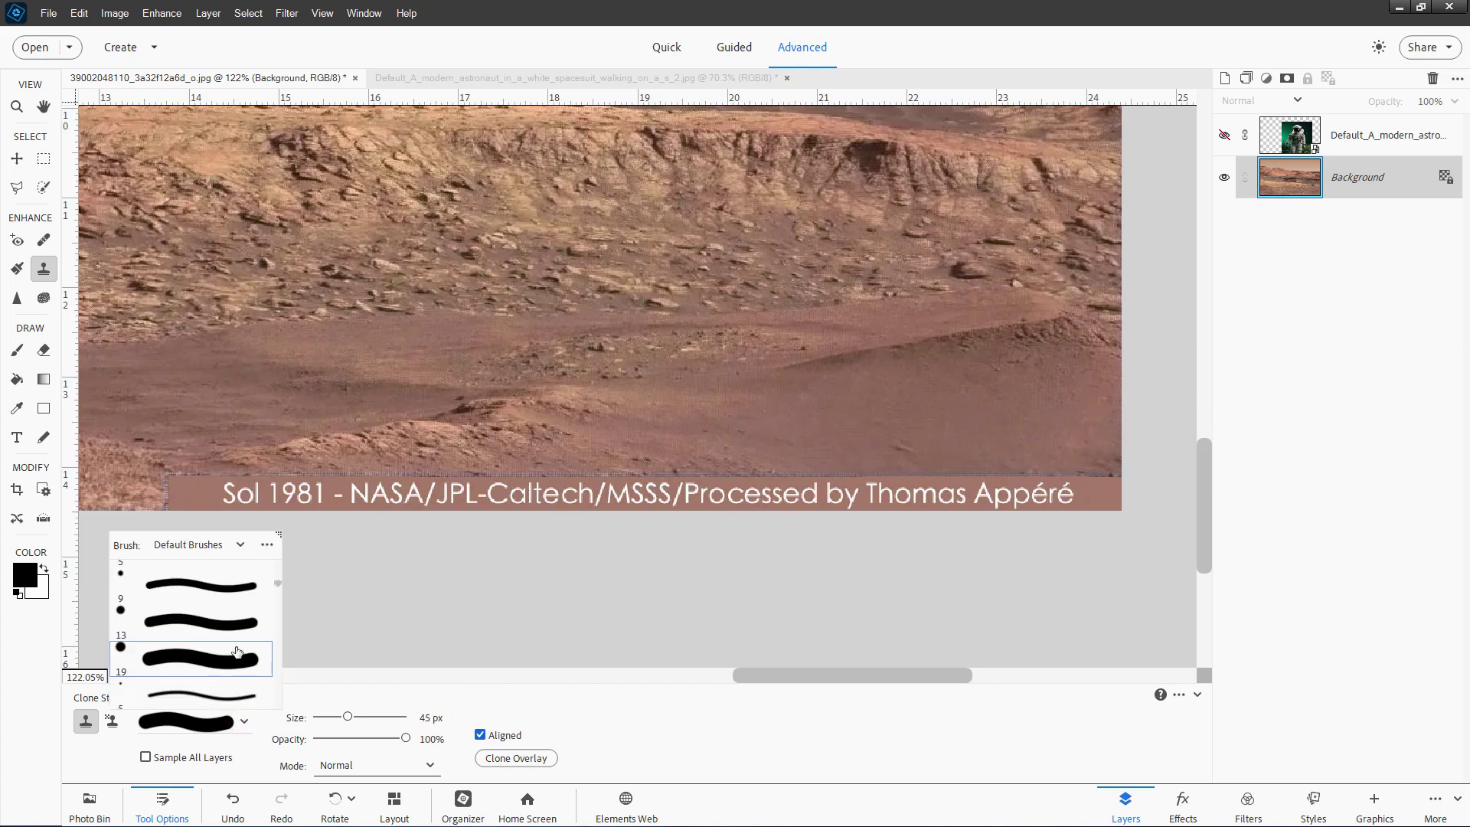
pyautogui.scroll(-7, 237, 651)
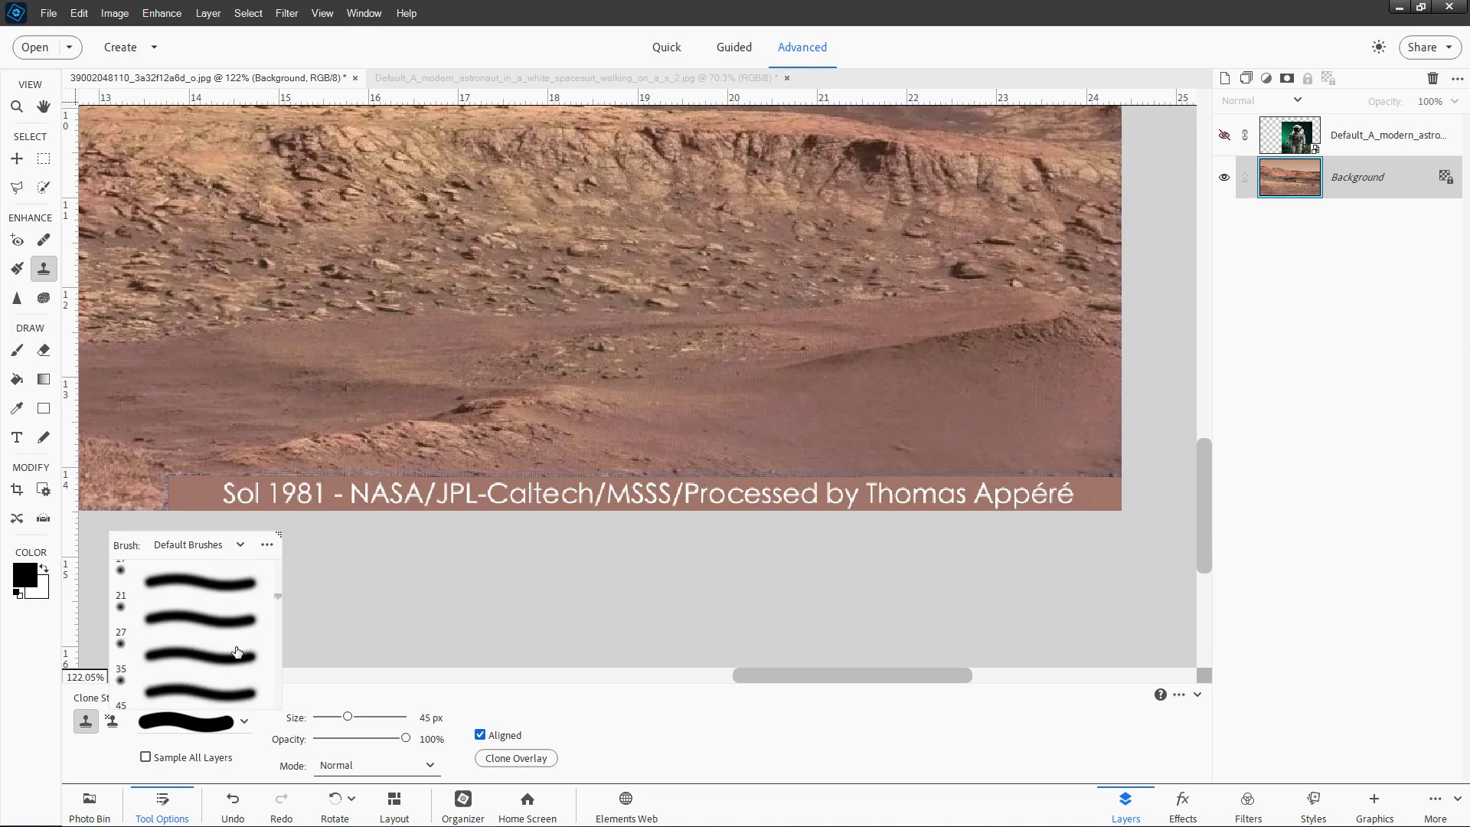
pyautogui.click(171, 649)
pyautogui.click(180, 610)
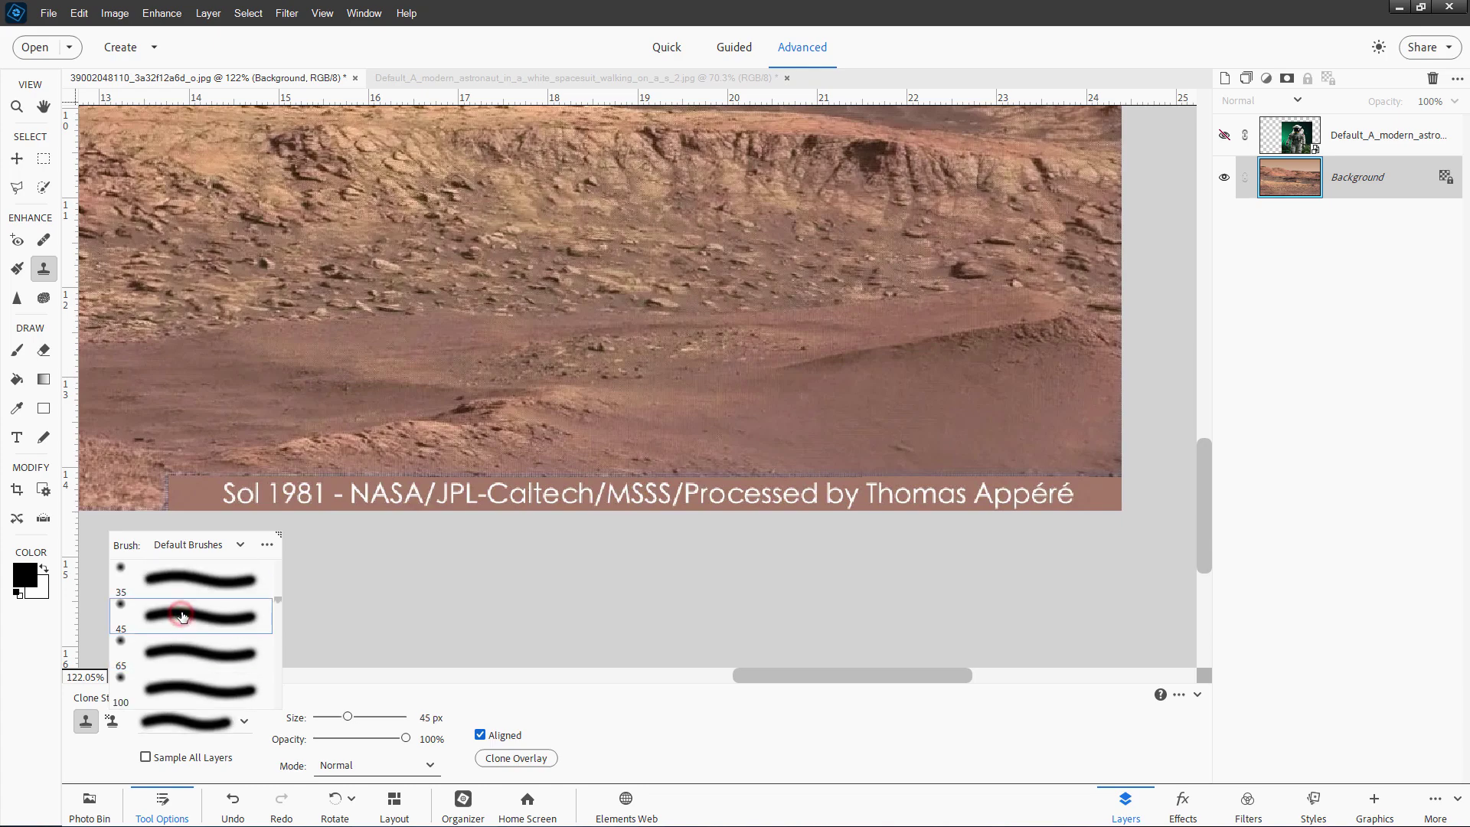
pyautogui.click(643, 721)
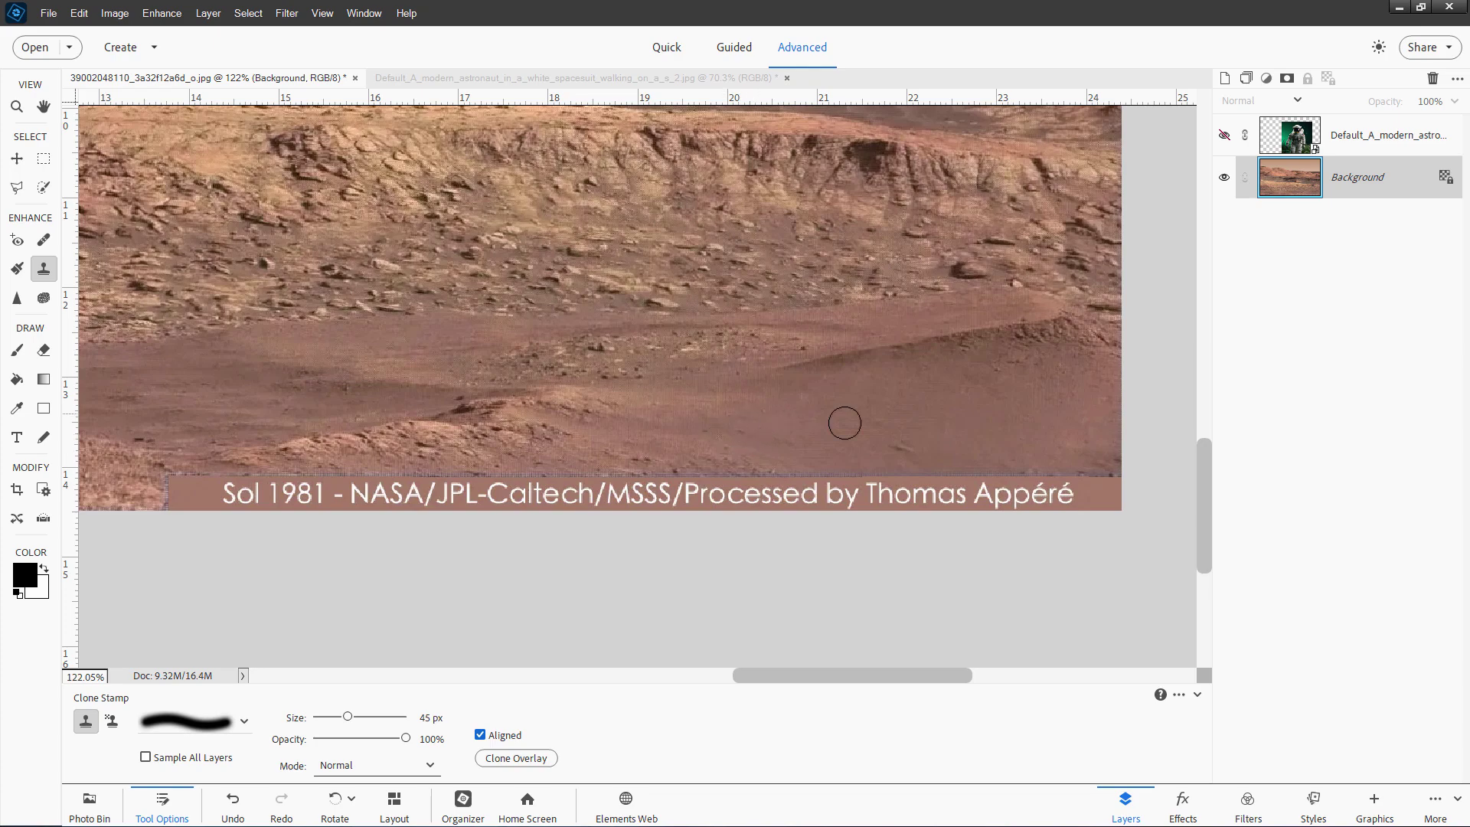
# Clone the ground just above the credit line over the whole text strip along the landscape's lower edge.
pyautogui.keyDown('alt'); pyautogui.click(702, 443); pyautogui.keyUp('alt')
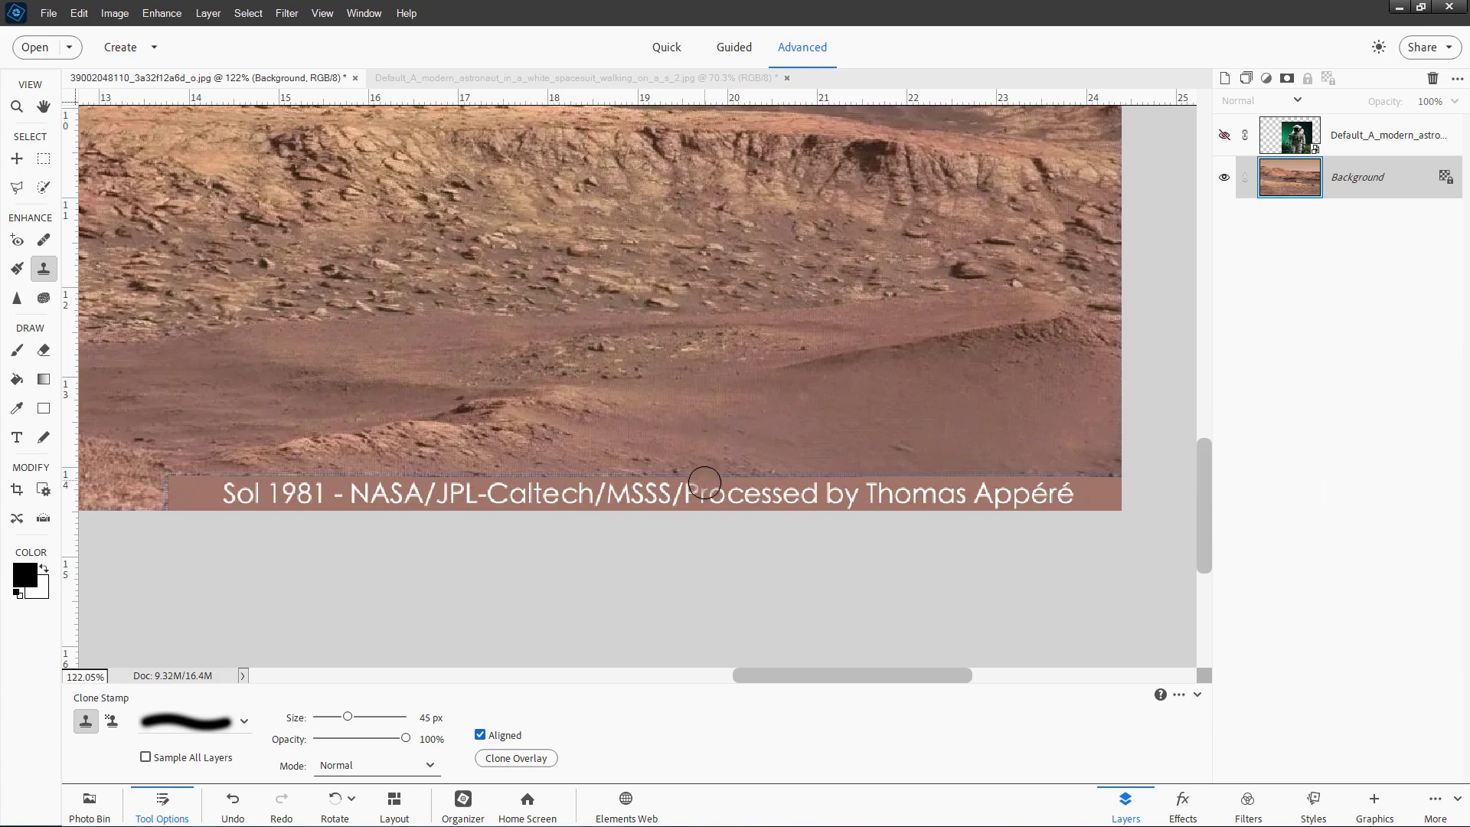
pyautogui.moveTo(702, 484)
pyautogui.mouseDown()
pyautogui.moveTo(744, 485)
pyautogui.moveTo(701, 490)
pyautogui.moveTo(736, 503)
pyautogui.moveTo(800, 478)
pyautogui.moveTo(792, 494)
pyautogui.moveTo(853, 490)
pyautogui.moveTo(846, 503)
pyautogui.moveTo(1109, 467)
pyautogui.moveTo(886, 462)
pyautogui.mouseUp()
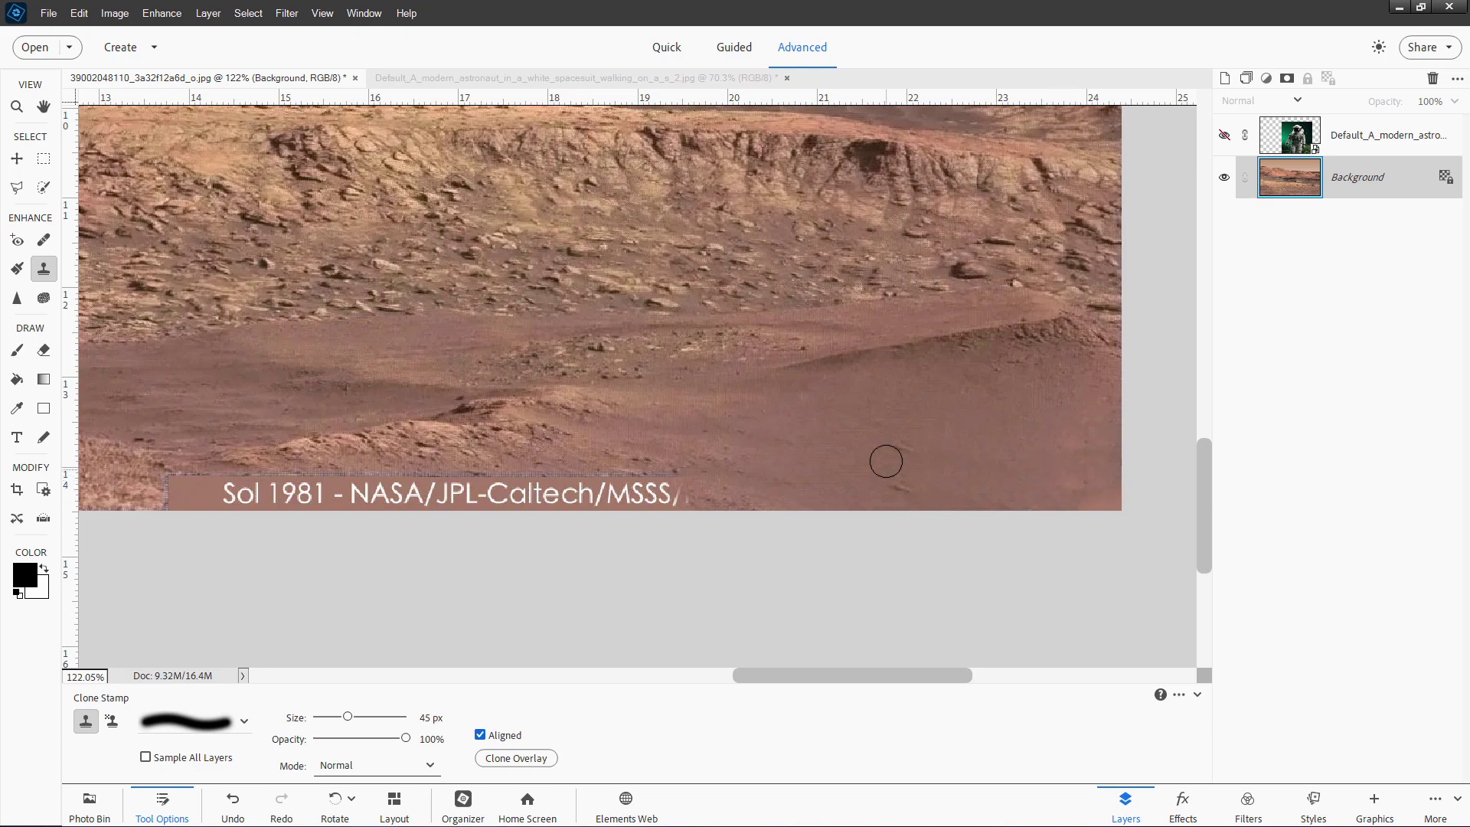
pyautogui.moveTo(722, 491)
pyautogui.mouseDown()
pyautogui.moveTo(523, 479)
pyautogui.moveTo(467, 494)
pyautogui.moveTo(428, 476)
pyautogui.moveTo(161, 498)
pyautogui.moveTo(221, 491)
pyautogui.moveTo(604, 535)
pyautogui.mouseUp()
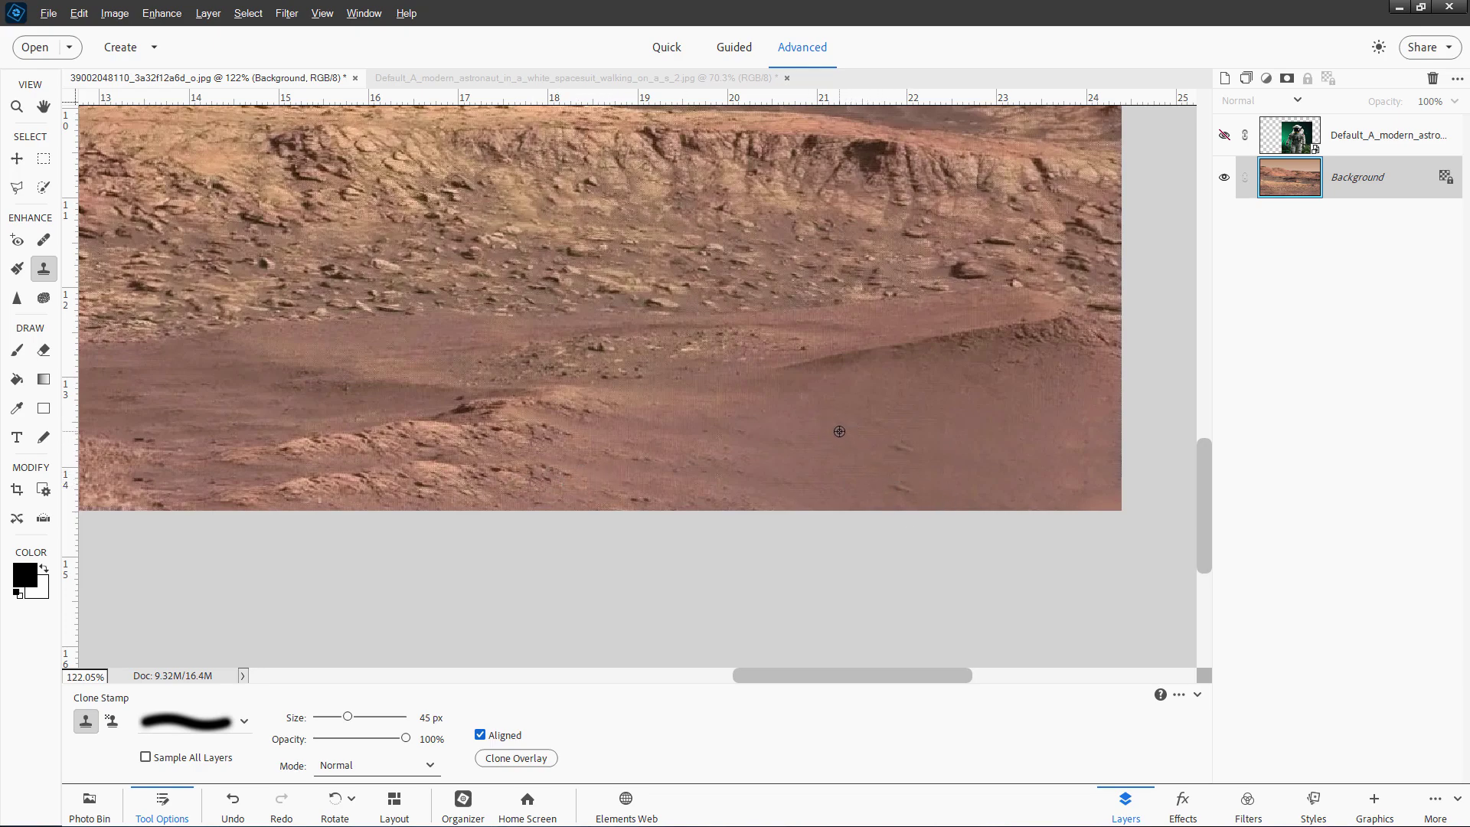
# Clone nearby soil over the right part of the duplicated ridge along the landscape's lower edge.
pyautogui.moveTo(893, 447)
pyautogui.mouseDown()
pyautogui.moveTo(915, 456)
pyautogui.moveTo(898, 442)
pyautogui.mouseUp()
pyautogui.keyDown('alt'); pyautogui.click(568, 476); pyautogui.keyUp('alt')
pyautogui.moveTo(522, 476)
pyautogui.mouseDown()
pyautogui.moveTo(531, 463)
pyautogui.moveTo(352, 482)
pyautogui.mouseUp()
pyautogui.keyDown('alt'); pyautogui.click(590, 454); pyautogui.keyUp('alt')
pyautogui.keyDown('alt'); pyautogui.click(563, 471); pyautogui.keyUp('alt')
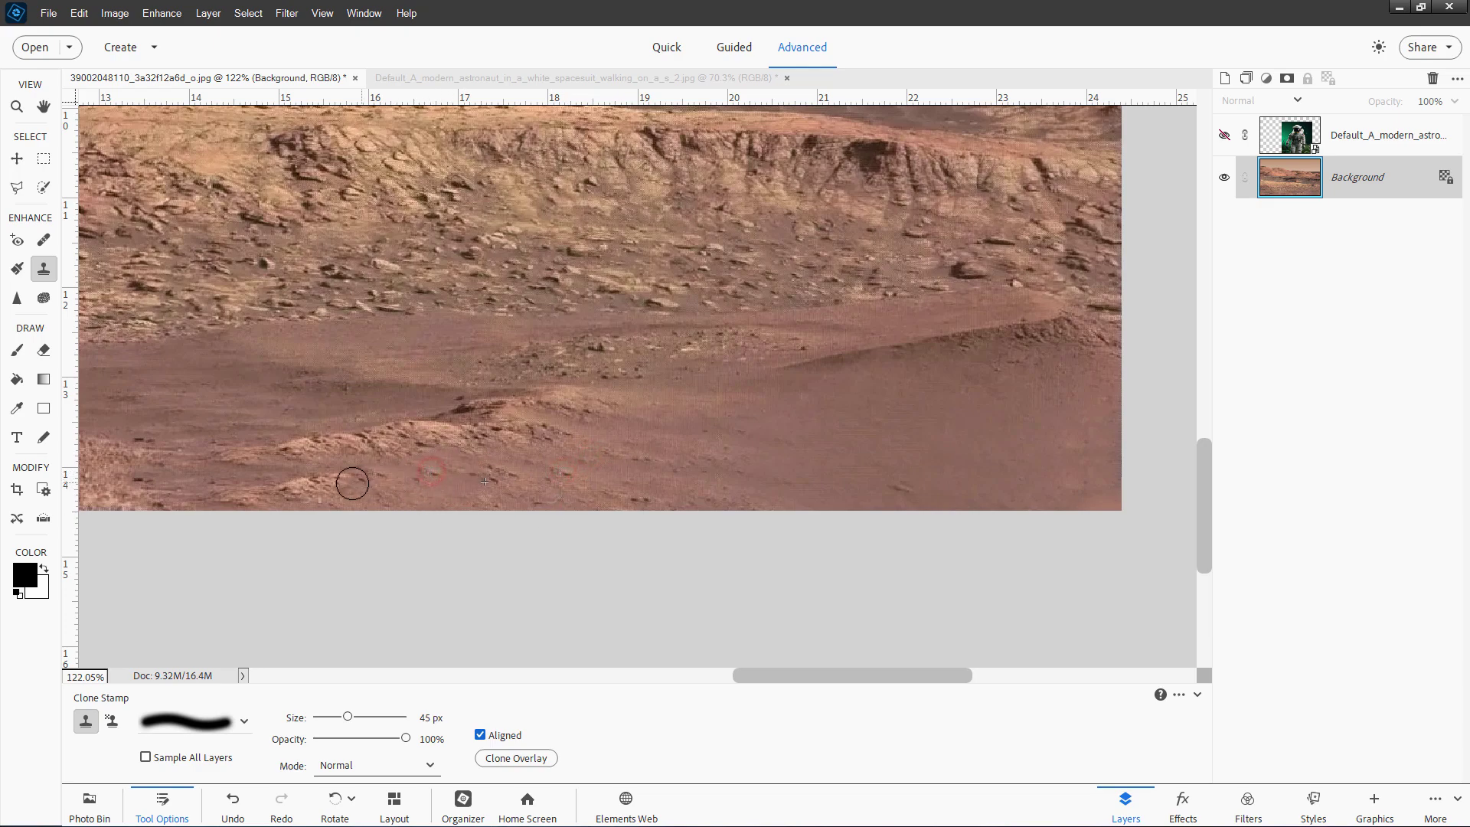
# Clone smooth ground over the remaining left part of the duplicated ridge and blend the patches beneath the original ridge.
pyautogui.keyDown('alt'); pyautogui.click(219, 408); pyautogui.keyUp('alt')
pyautogui.moveTo(258, 464); pyautogui.dragTo(237, 451)
pyautogui.keyDown('alt'); pyautogui.click(244, 419); pyautogui.keyUp('alt')
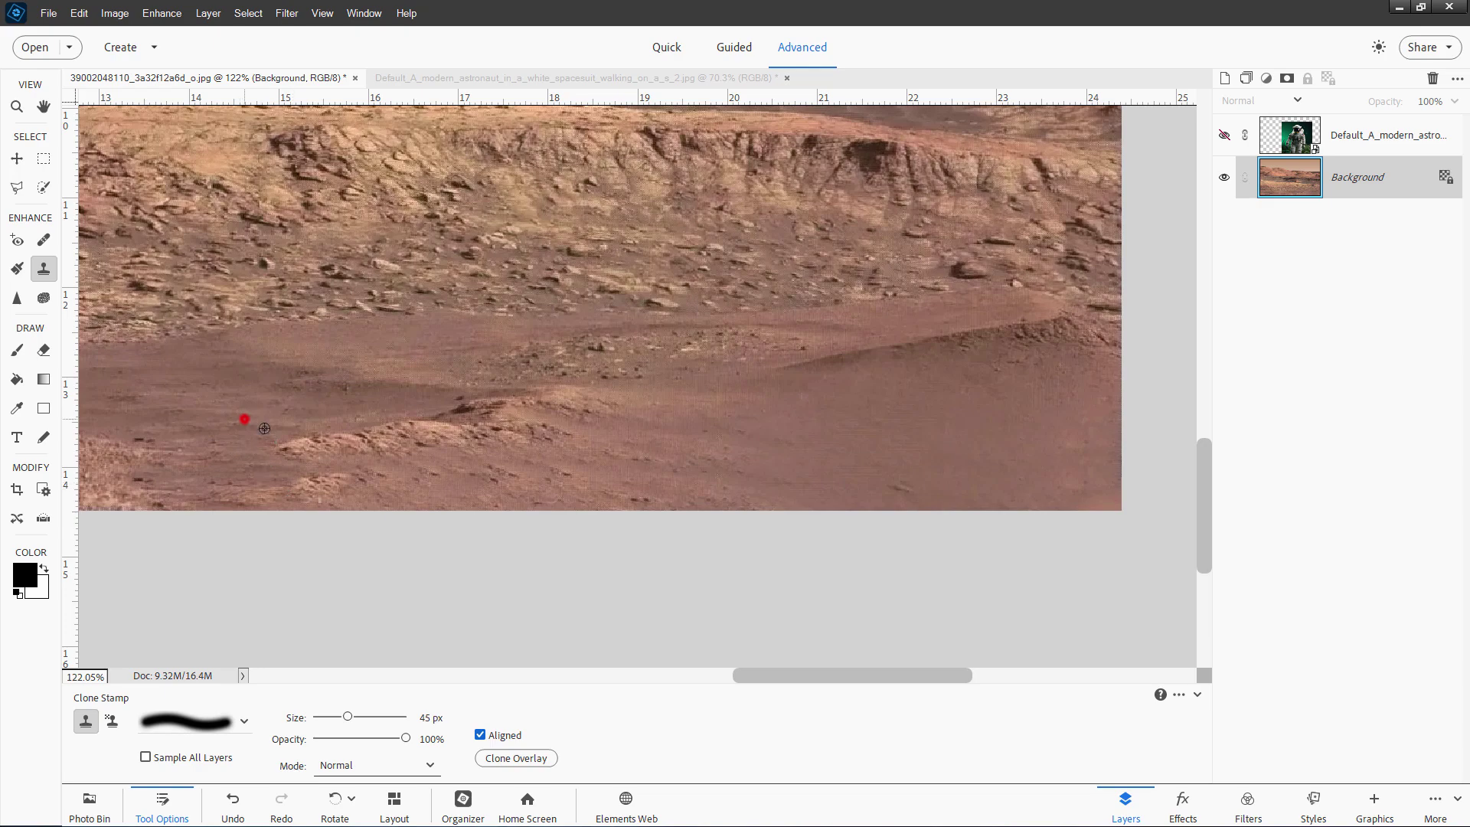
pyautogui.moveTo(312, 484)
pyautogui.mouseDown()
pyautogui.moveTo(357, 482)
pyautogui.moveTo(267, 484)
pyautogui.moveTo(350, 499)
pyautogui.moveTo(400, 481)
pyautogui.mouseUp()
pyautogui.click(267, 484)
pyautogui.click(235, 492)
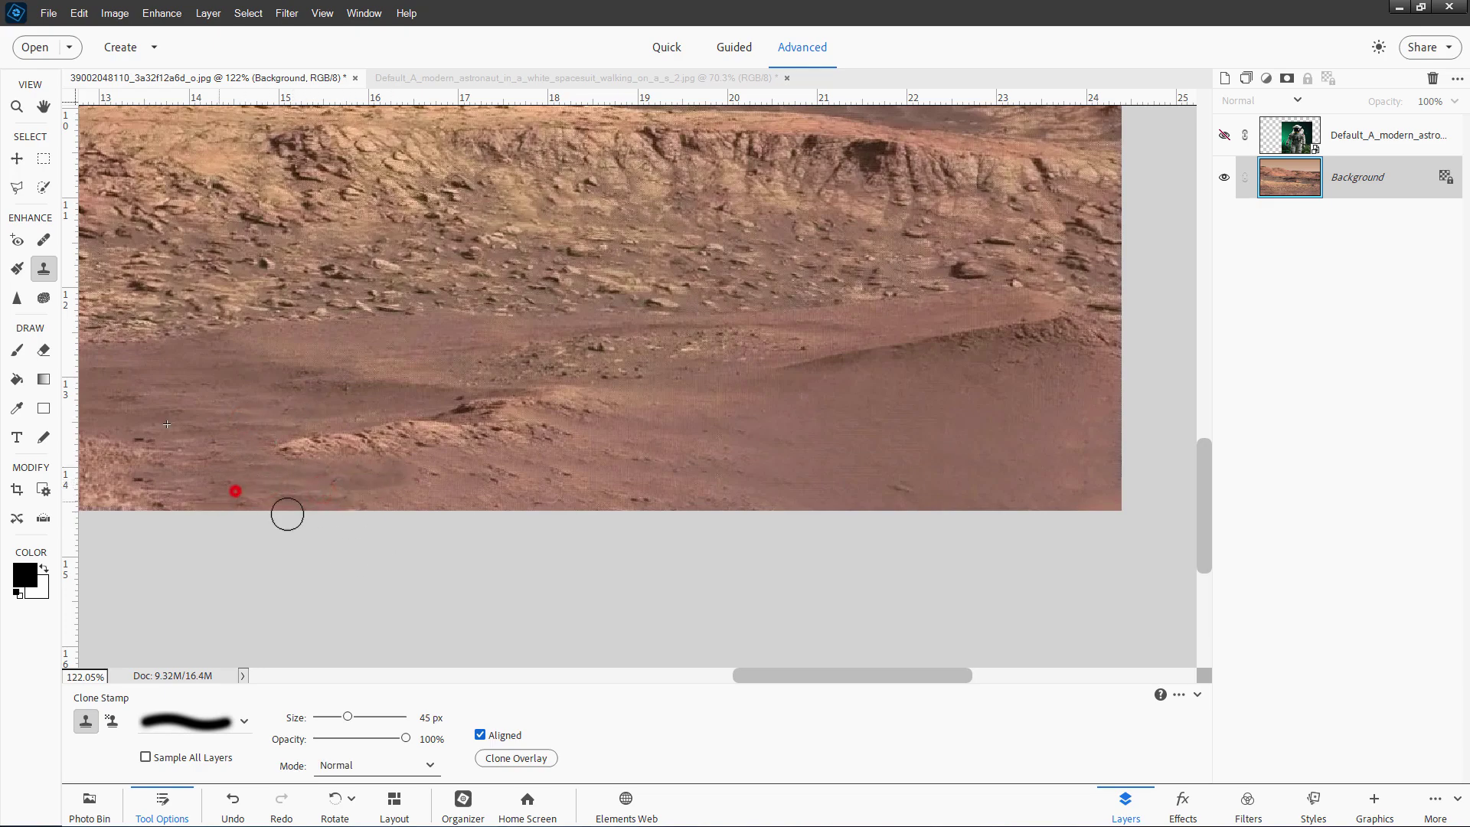
pyautogui.keyDown('alt'); pyautogui.click(627, 444); pyautogui.keyUp('alt')
pyautogui.click(516, 476)
pyautogui.hotkey('ctrl', '0')
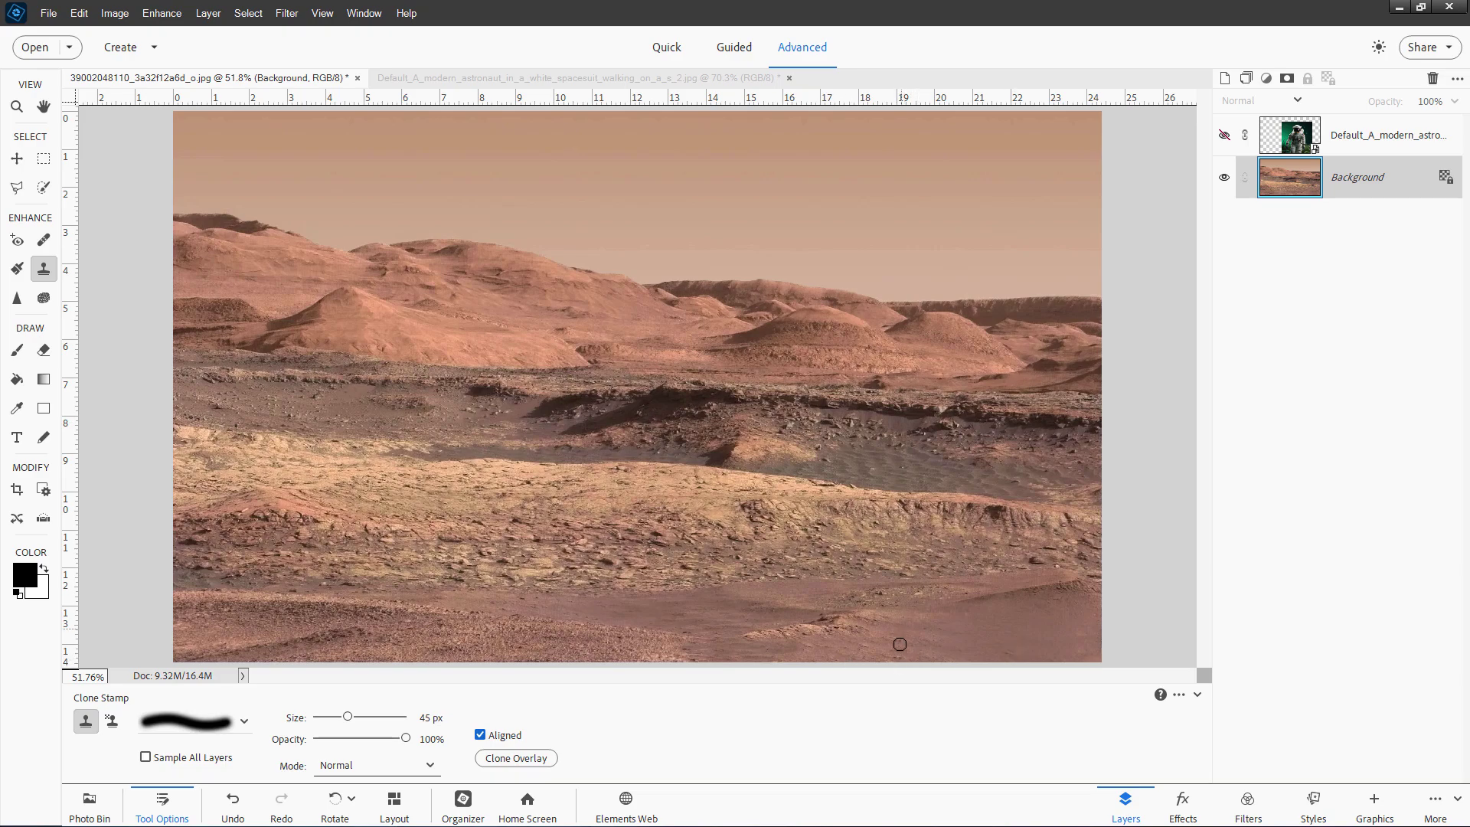
# Touch up one more spot of ground near the landscape's lower edge with the Clone Stamp.
pyautogui.scroll(5, 900, 660)
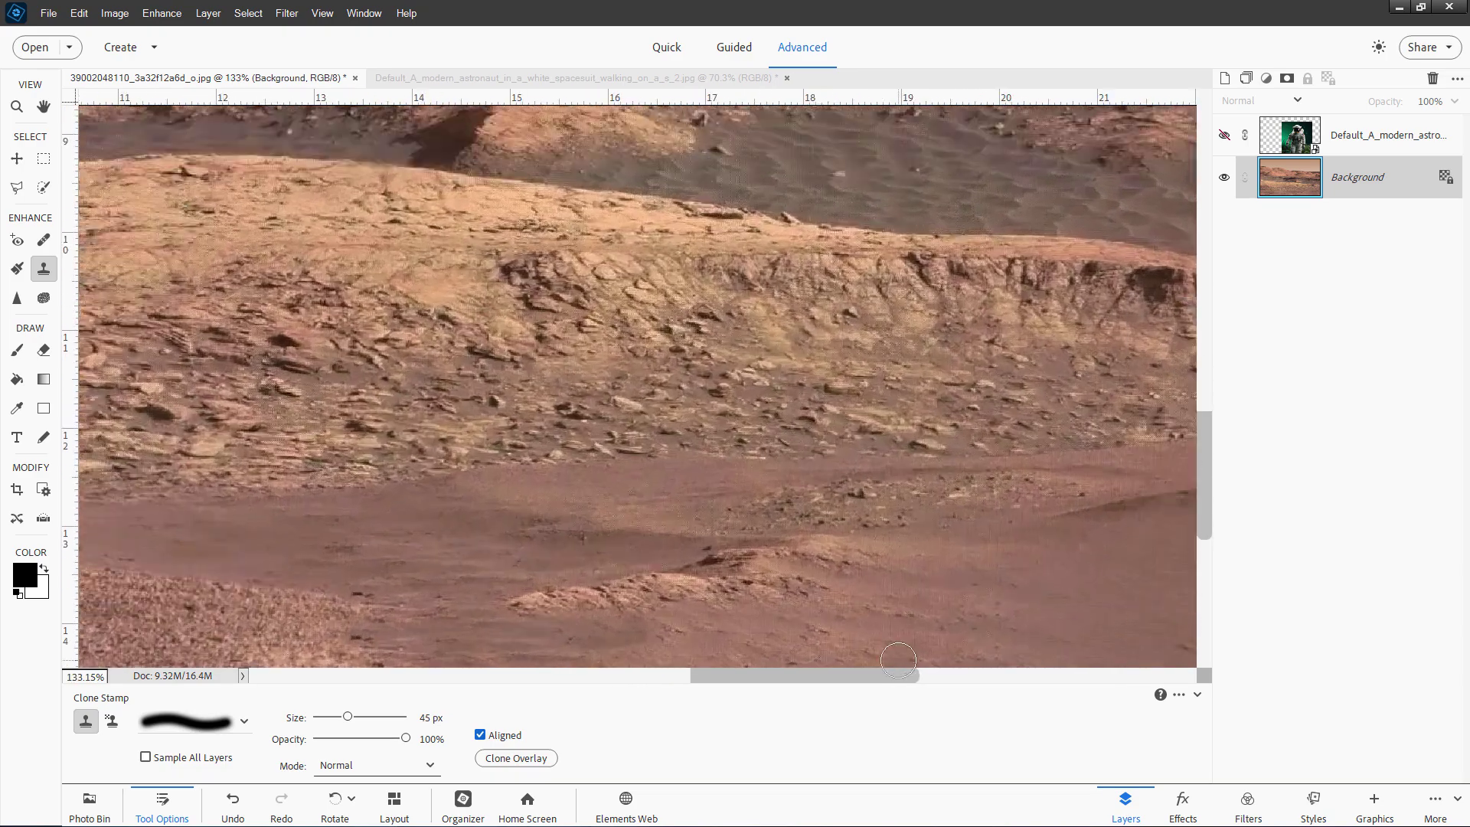
pyautogui.moveTo(973, 640); pyautogui.dragTo(928, 519)
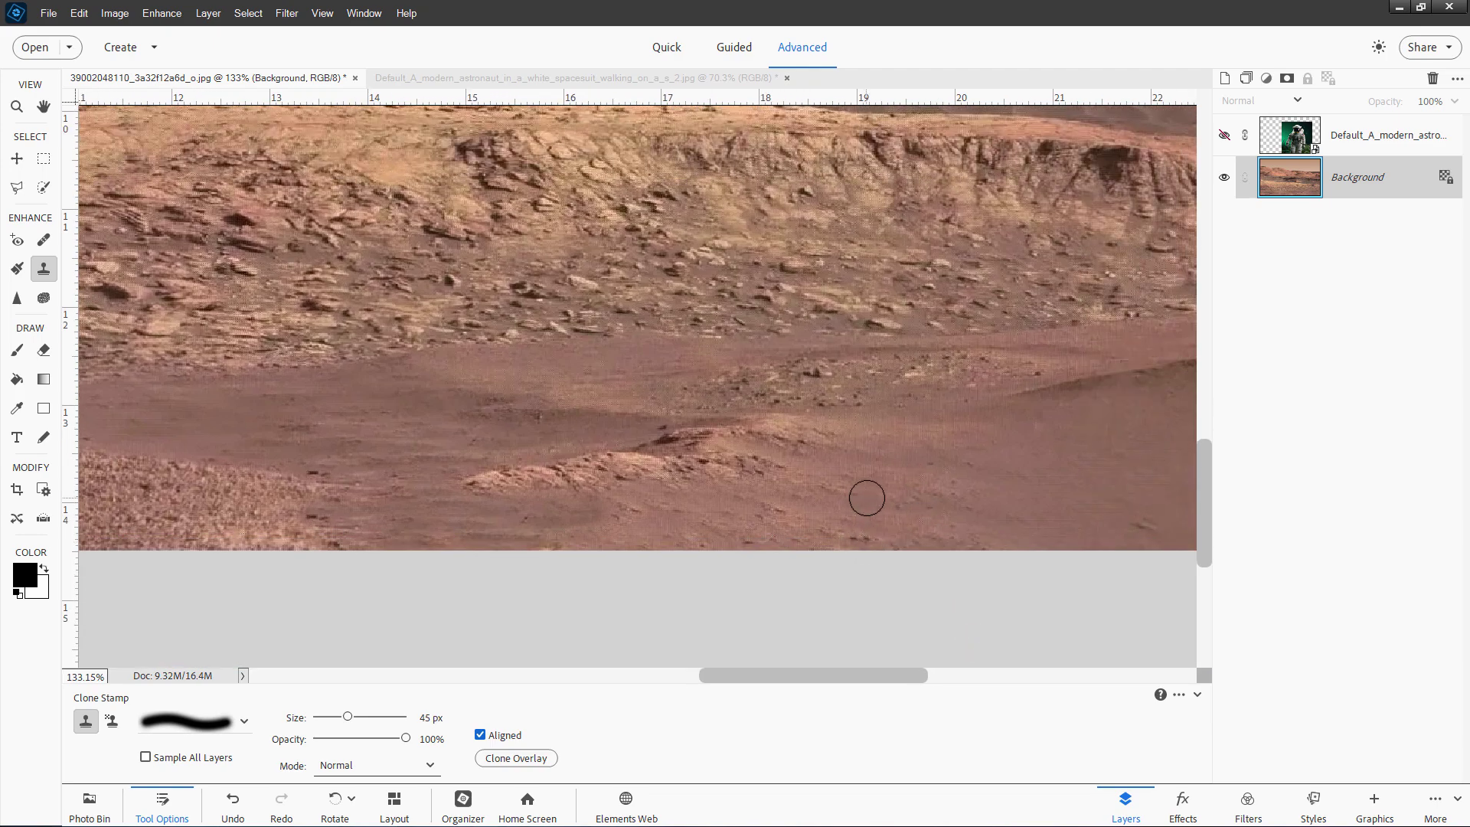
pyautogui.keyDown('alt'); pyautogui.click(917, 512); pyautogui.keyUp('alt')
pyautogui.click(860, 539)
pyautogui.hotkey('ctrl', '0')
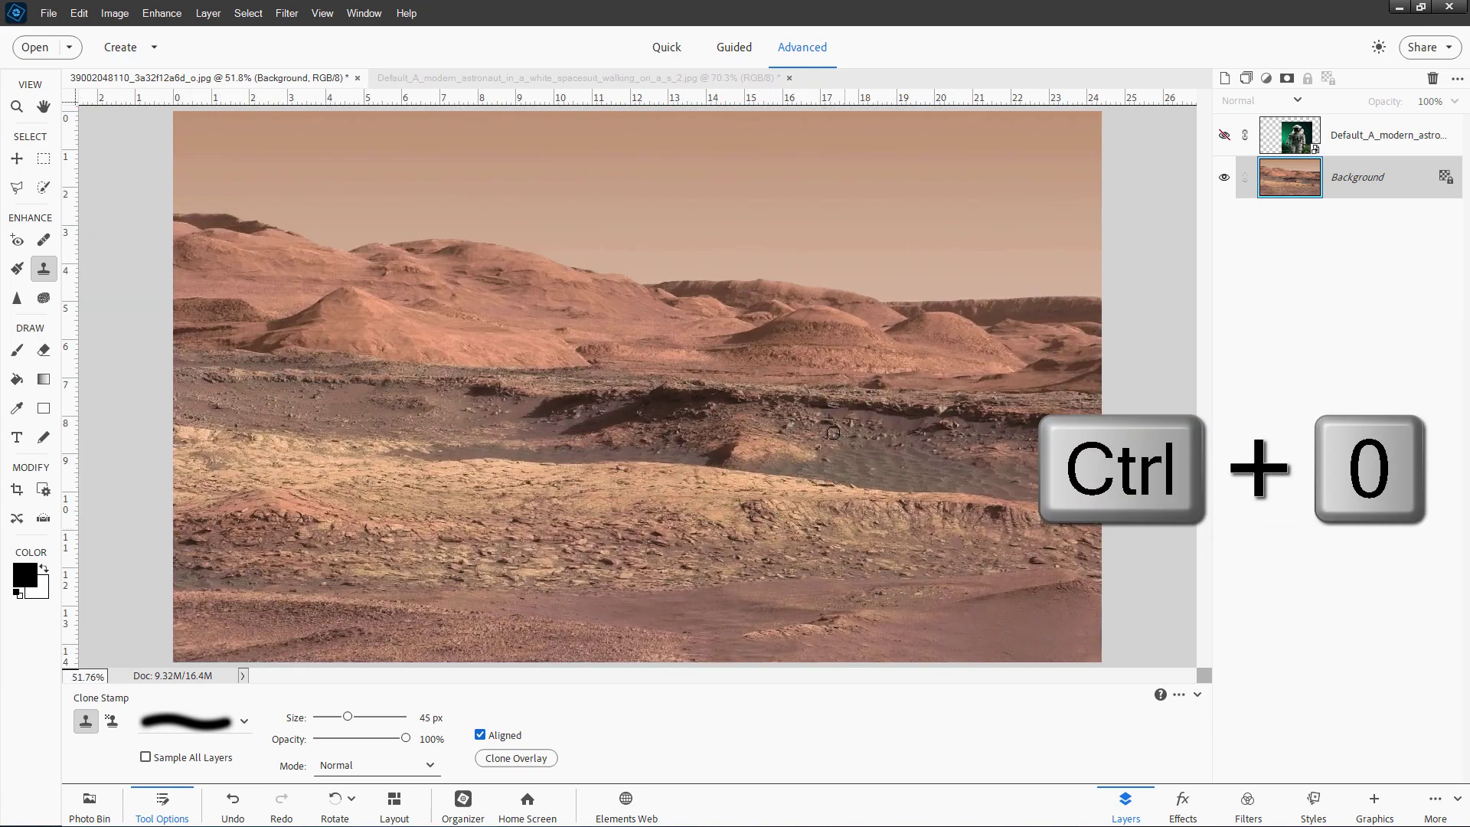
# Switch to the Move tool, and show and hide the astronaut layer to compare it with the cleaned background.
pyautogui.press('v')
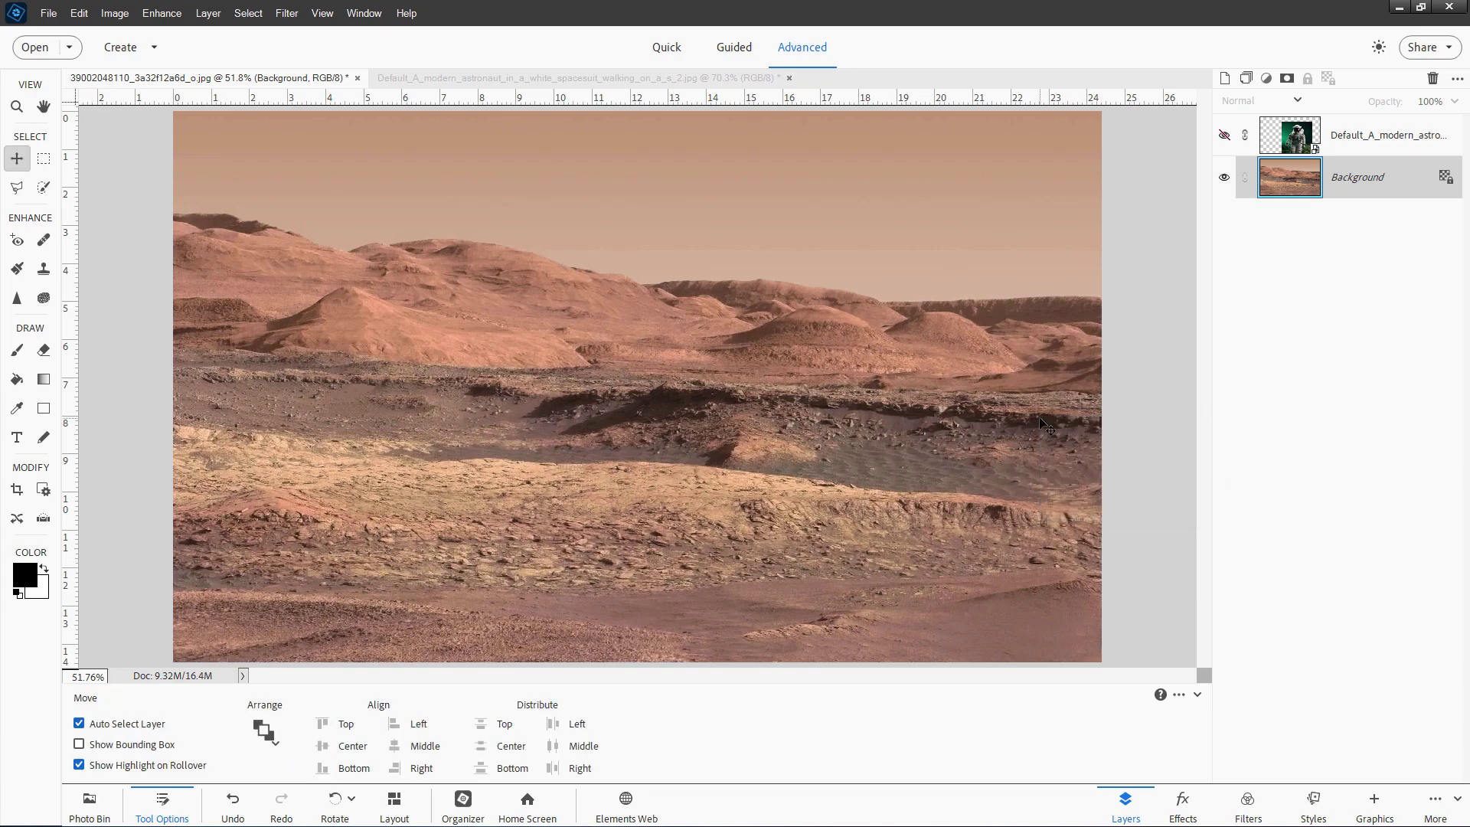
pyautogui.click(1222, 136)
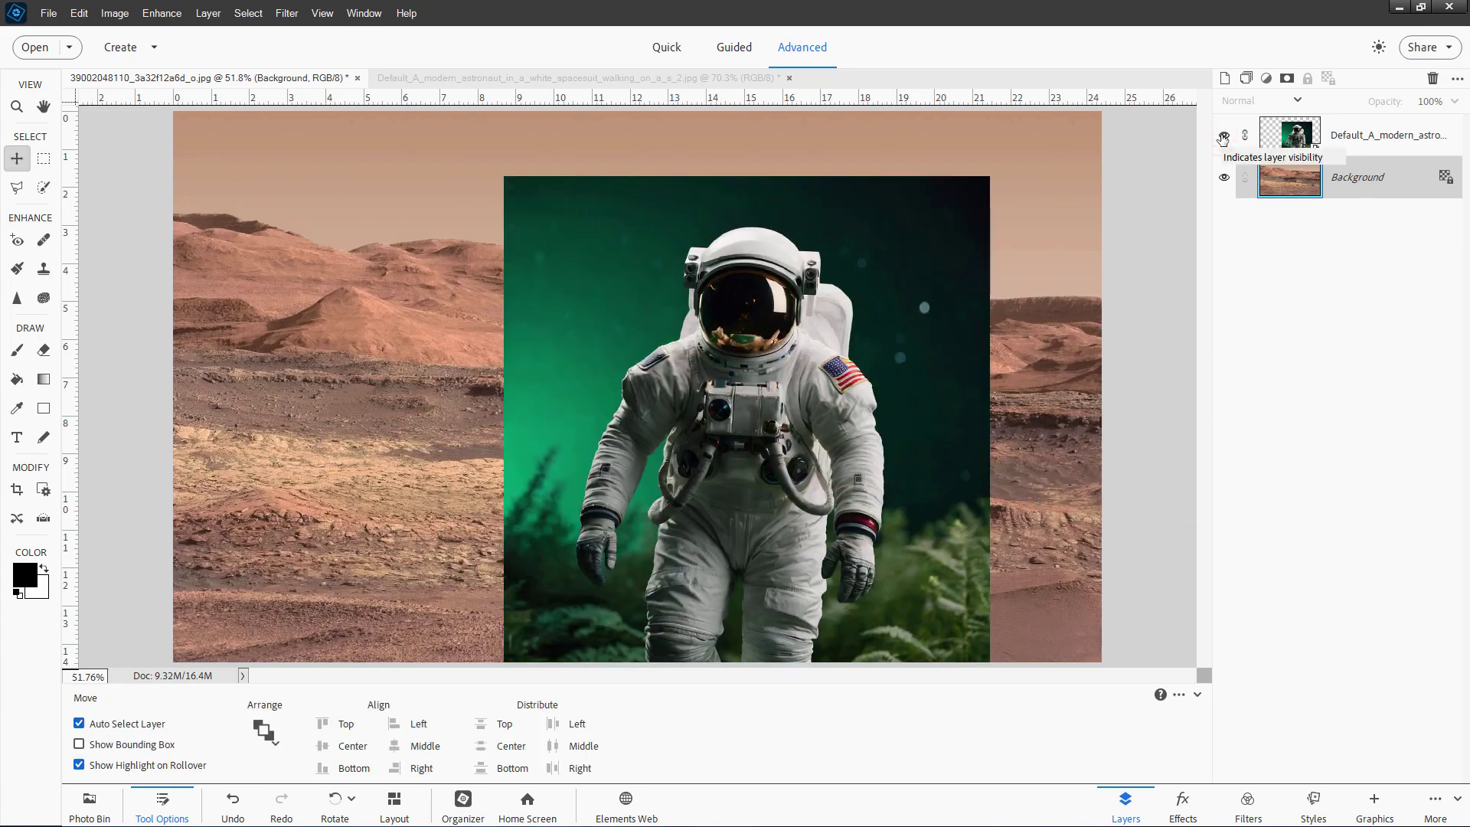
pyautogui.click(1224, 136)
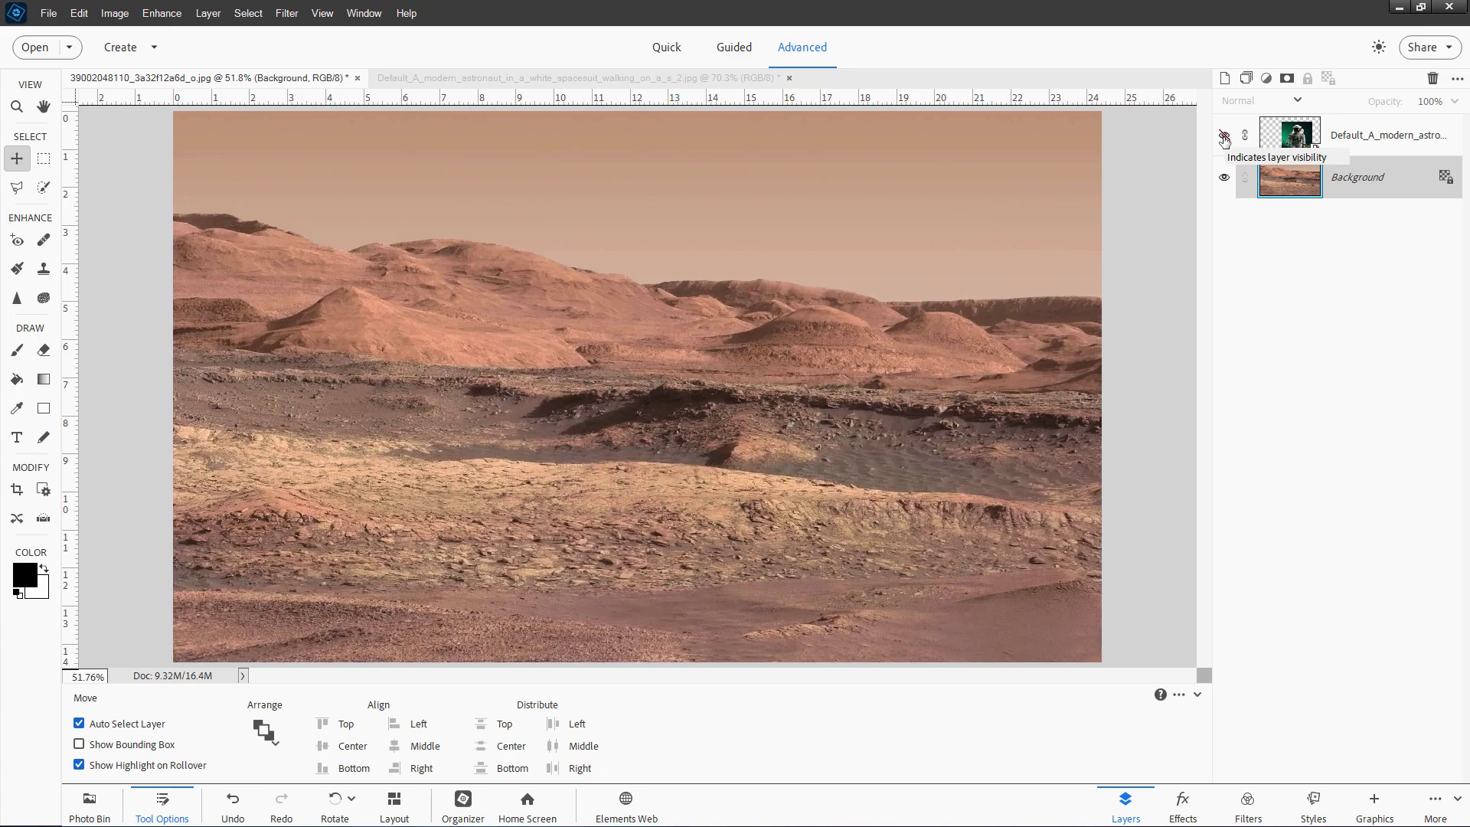
# Show the astronaut layer, make it the active layer, and select its figure with the Subject command.
pyautogui.click(1223, 136)
pyautogui.click(1223, 136)
pyautogui.click(1223, 136)
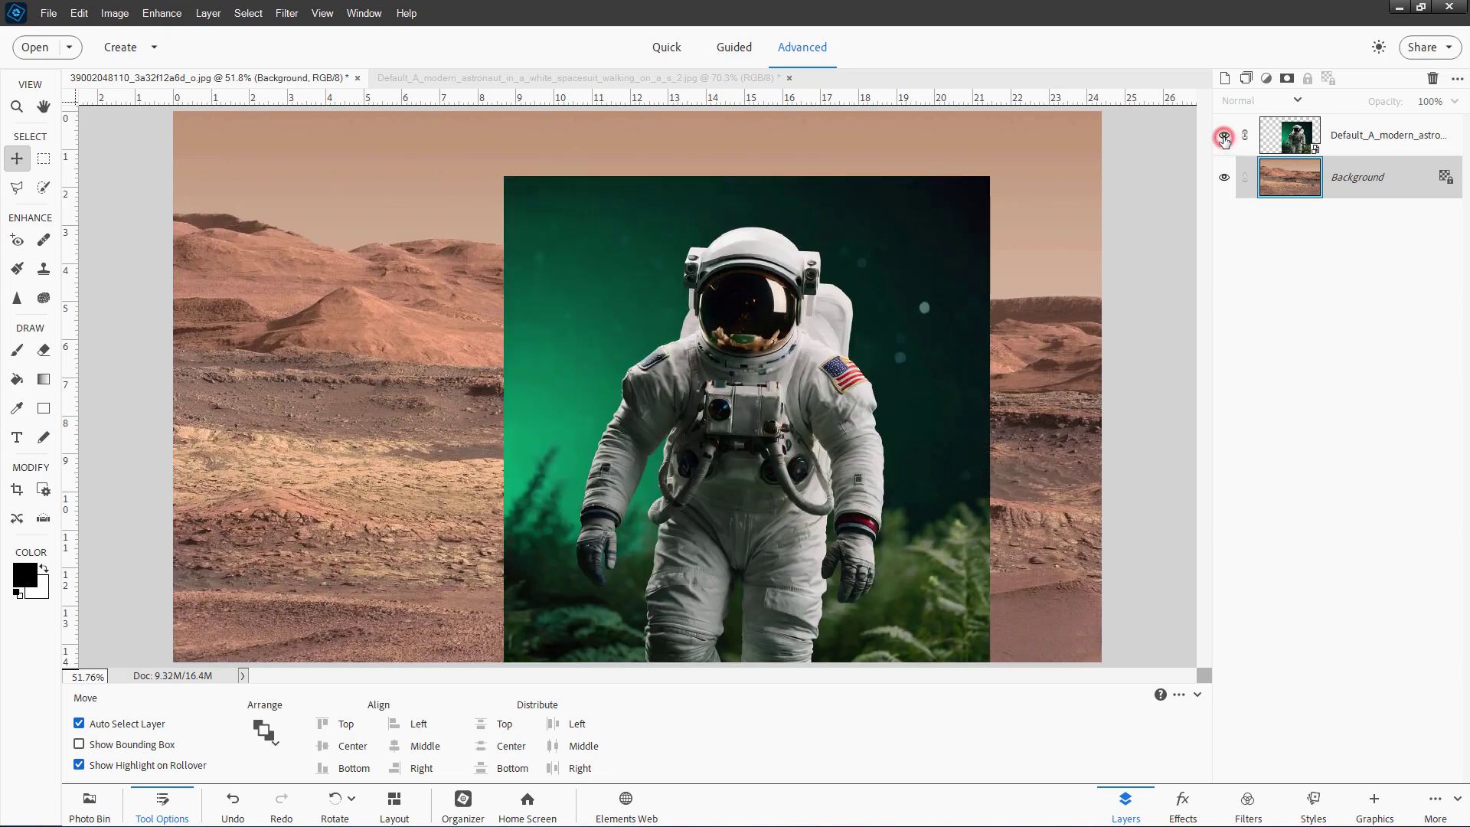
pyautogui.click(1295, 138)
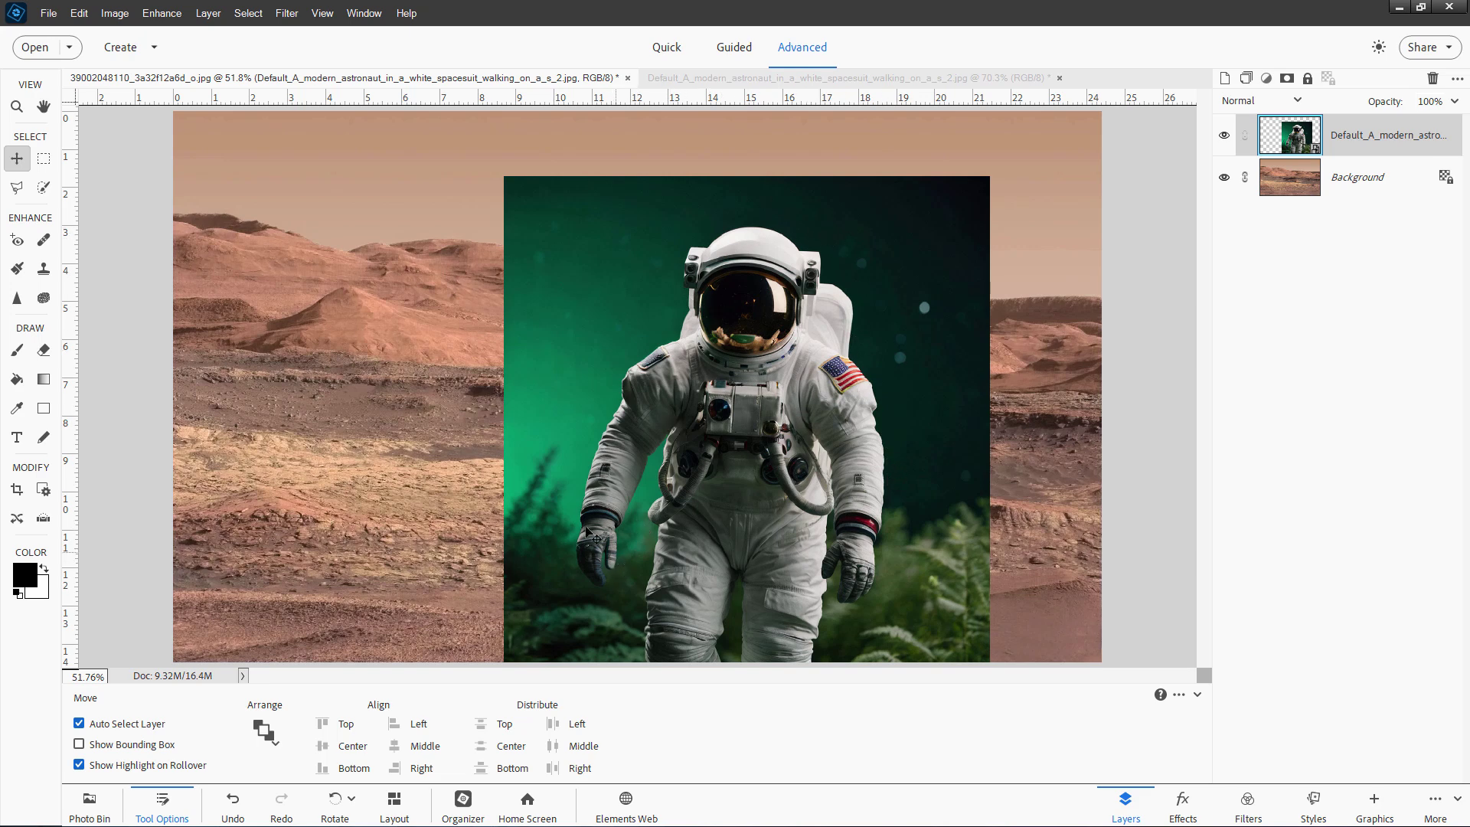
pyautogui.click(248, 13)
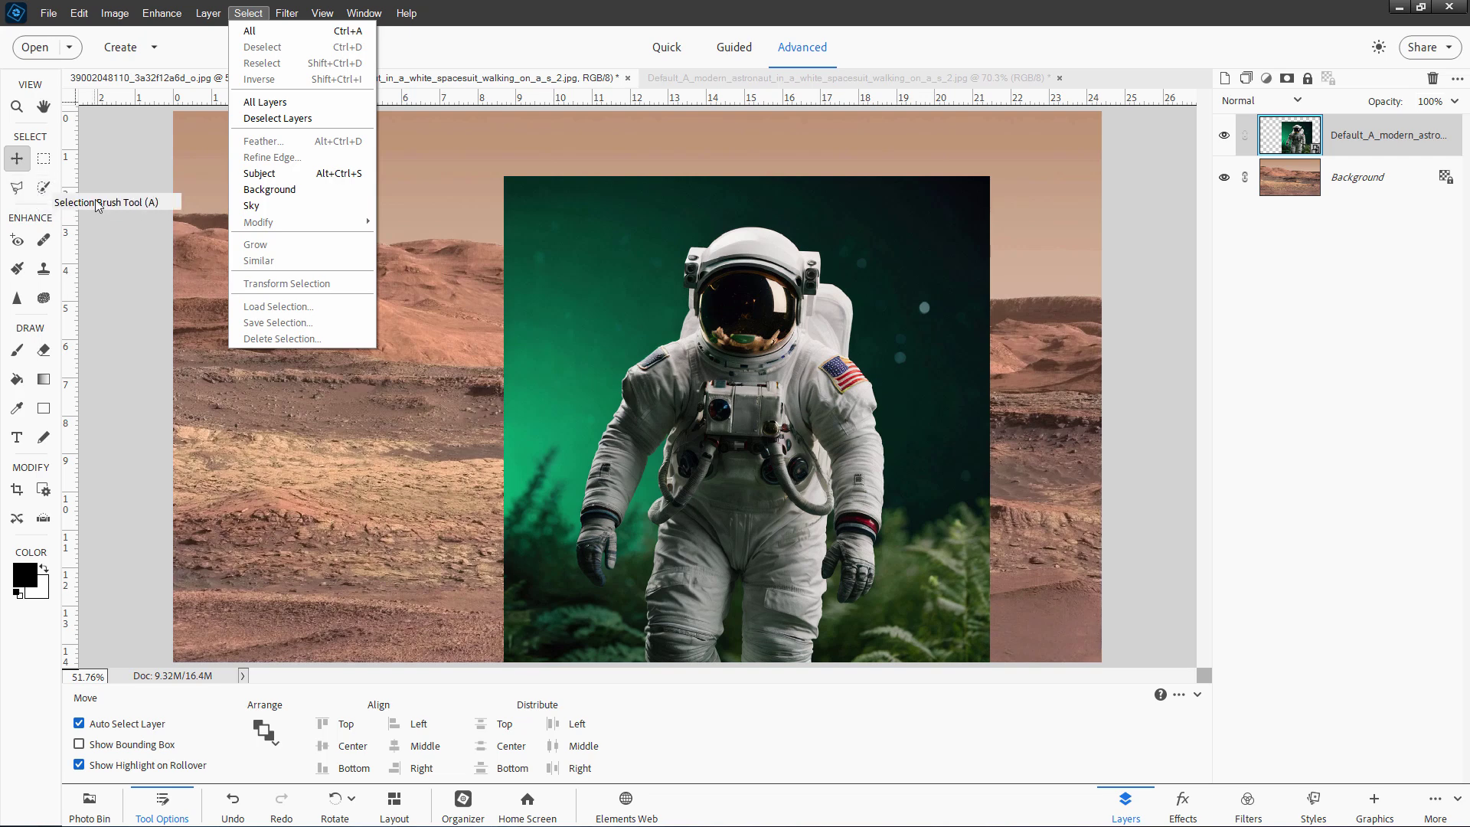
pyautogui.click(291, 175)
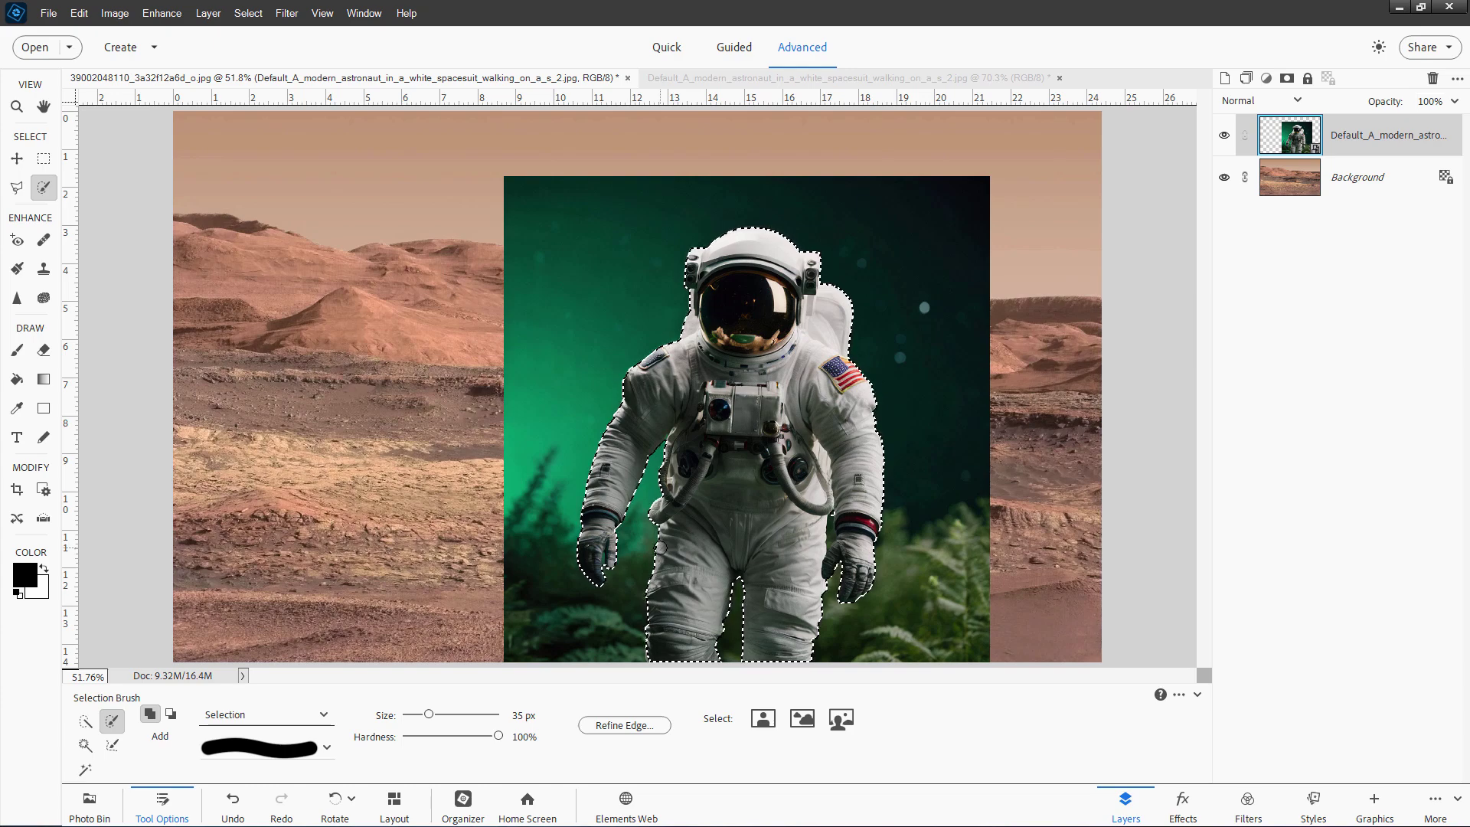
# Subtract the gap between thumb and fingers of the astronaut's right glove from the selection with the Polygonal Lasso.
pyautogui.scroll(3, 611, 576)
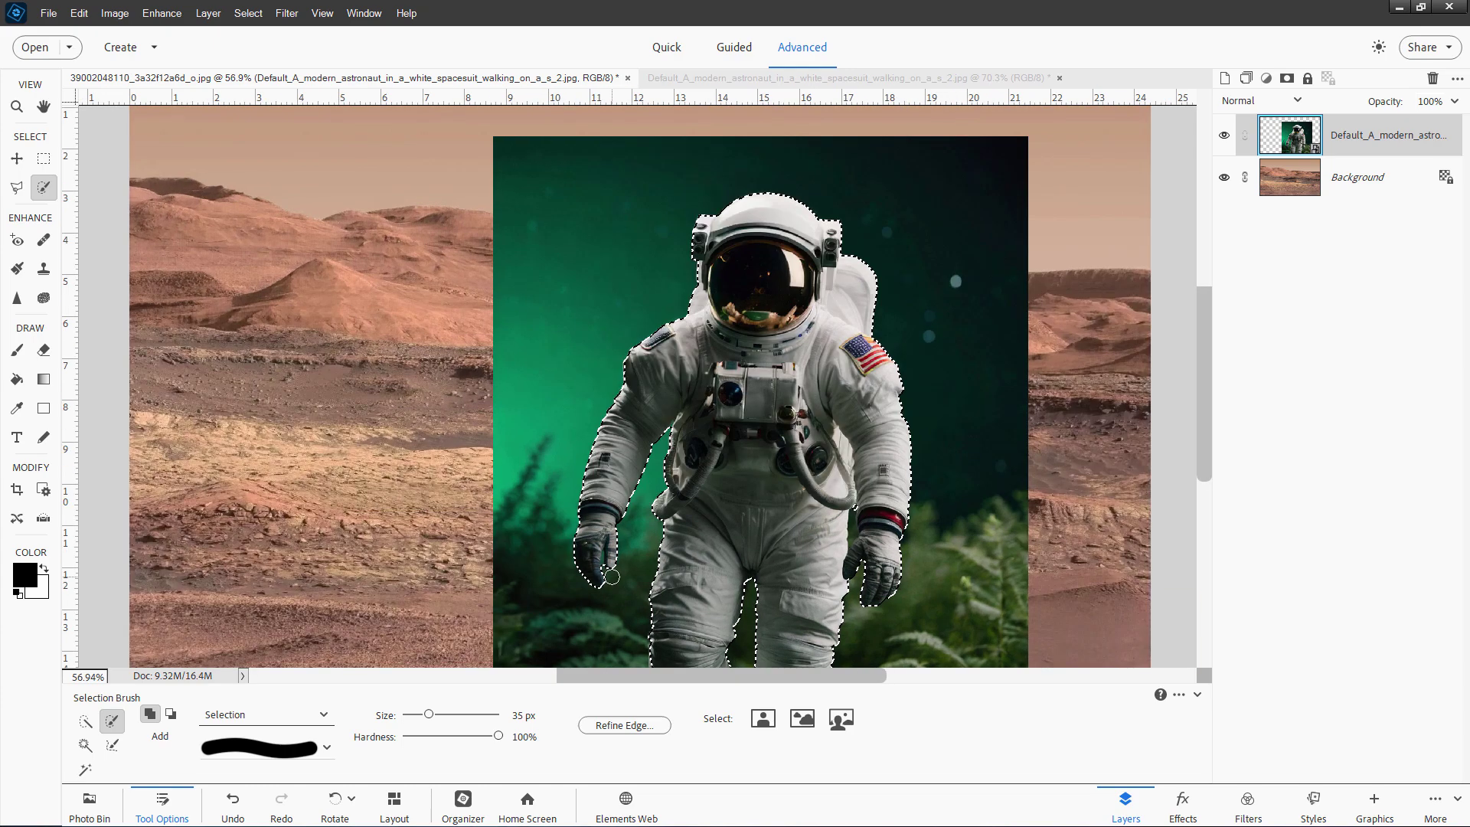
pyautogui.scroll(3, 612, 576)
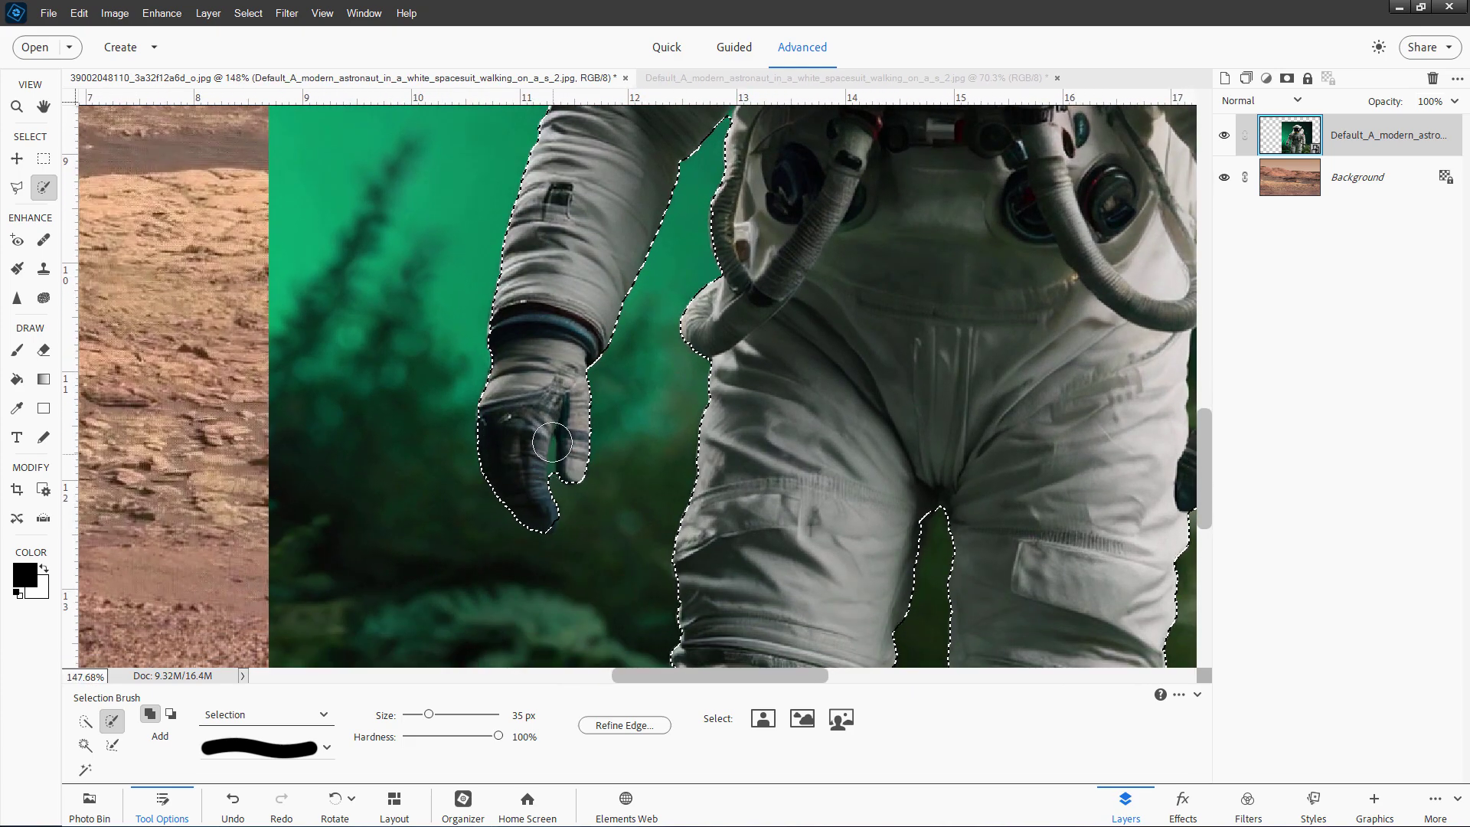
pyautogui.click(18, 187)
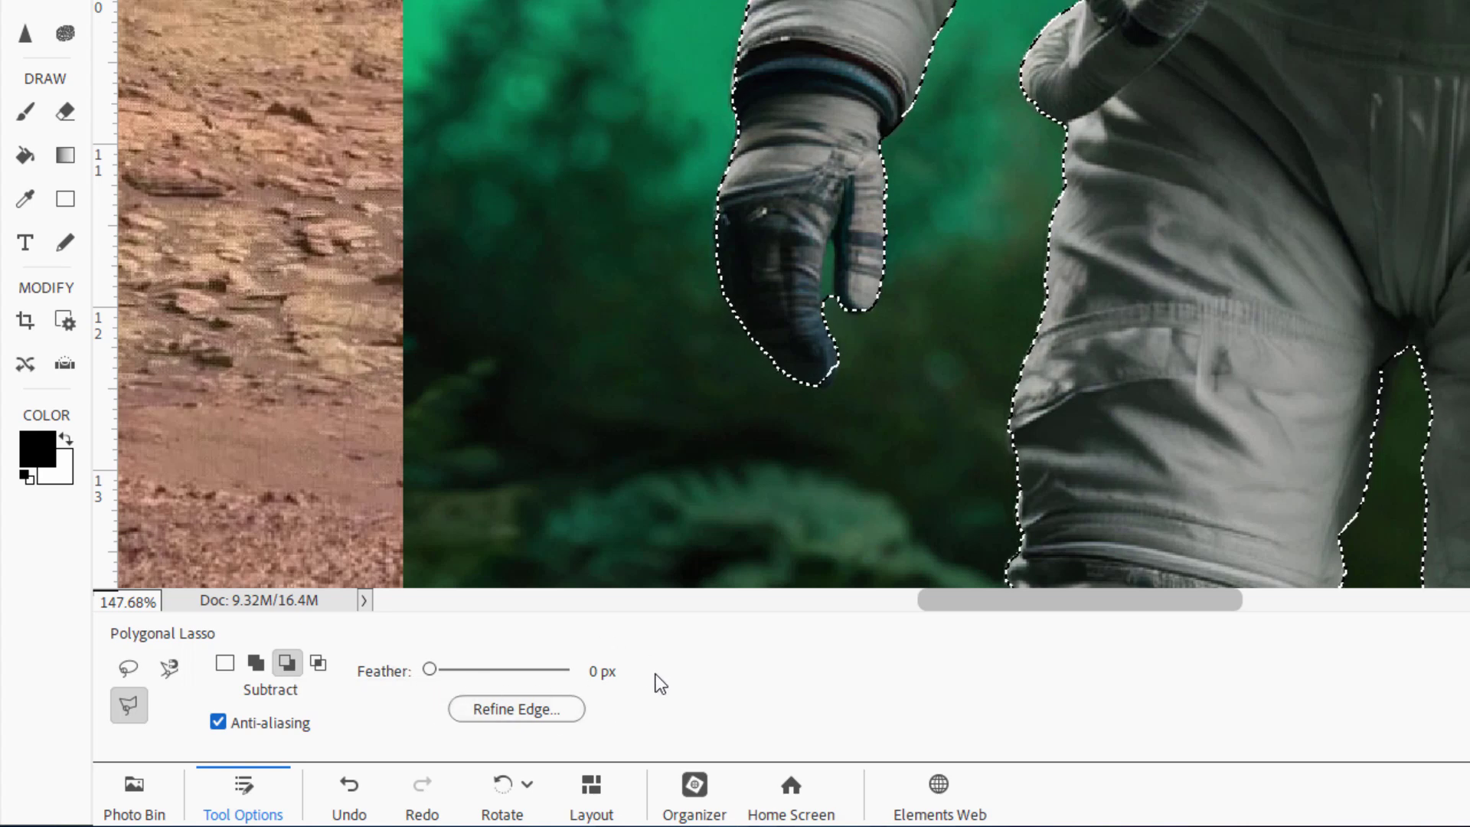
pyautogui.click(825, 321)
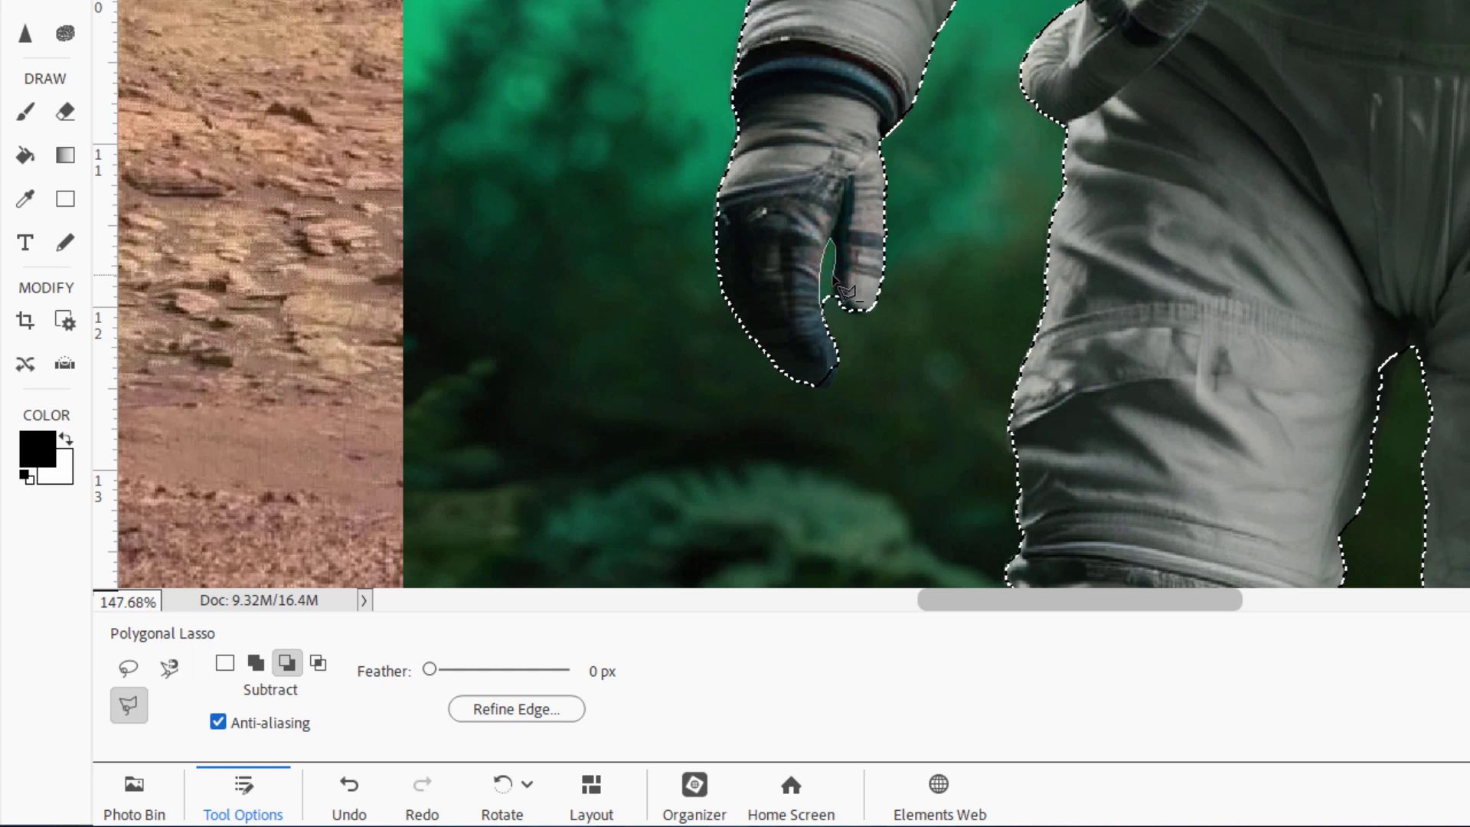
pyautogui.doubleClick(835, 322)
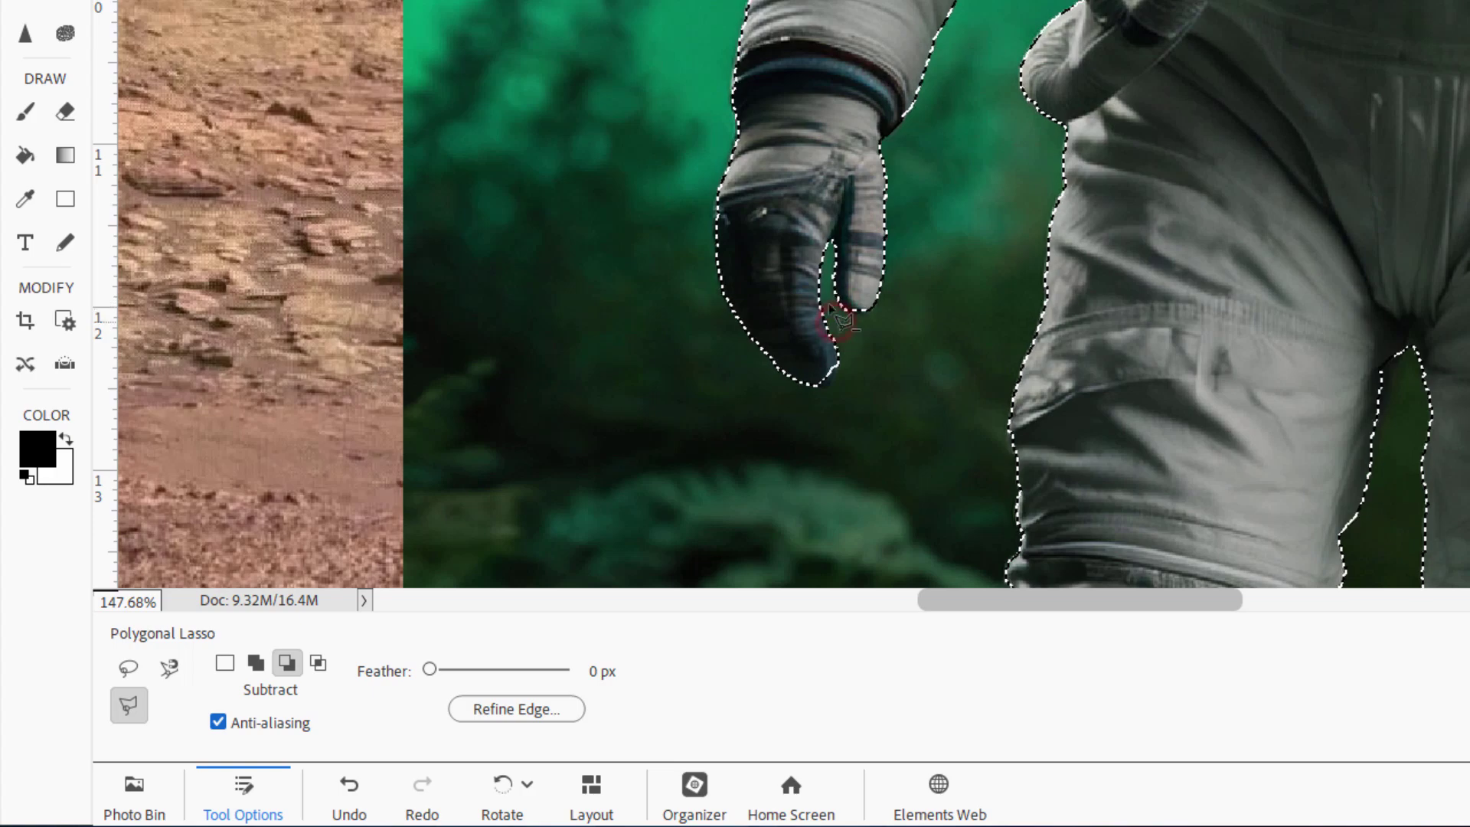
# Subtract the small green sliver under the astronaut's right armpit, beside the hose, from the selection.
pyautogui.press('space')
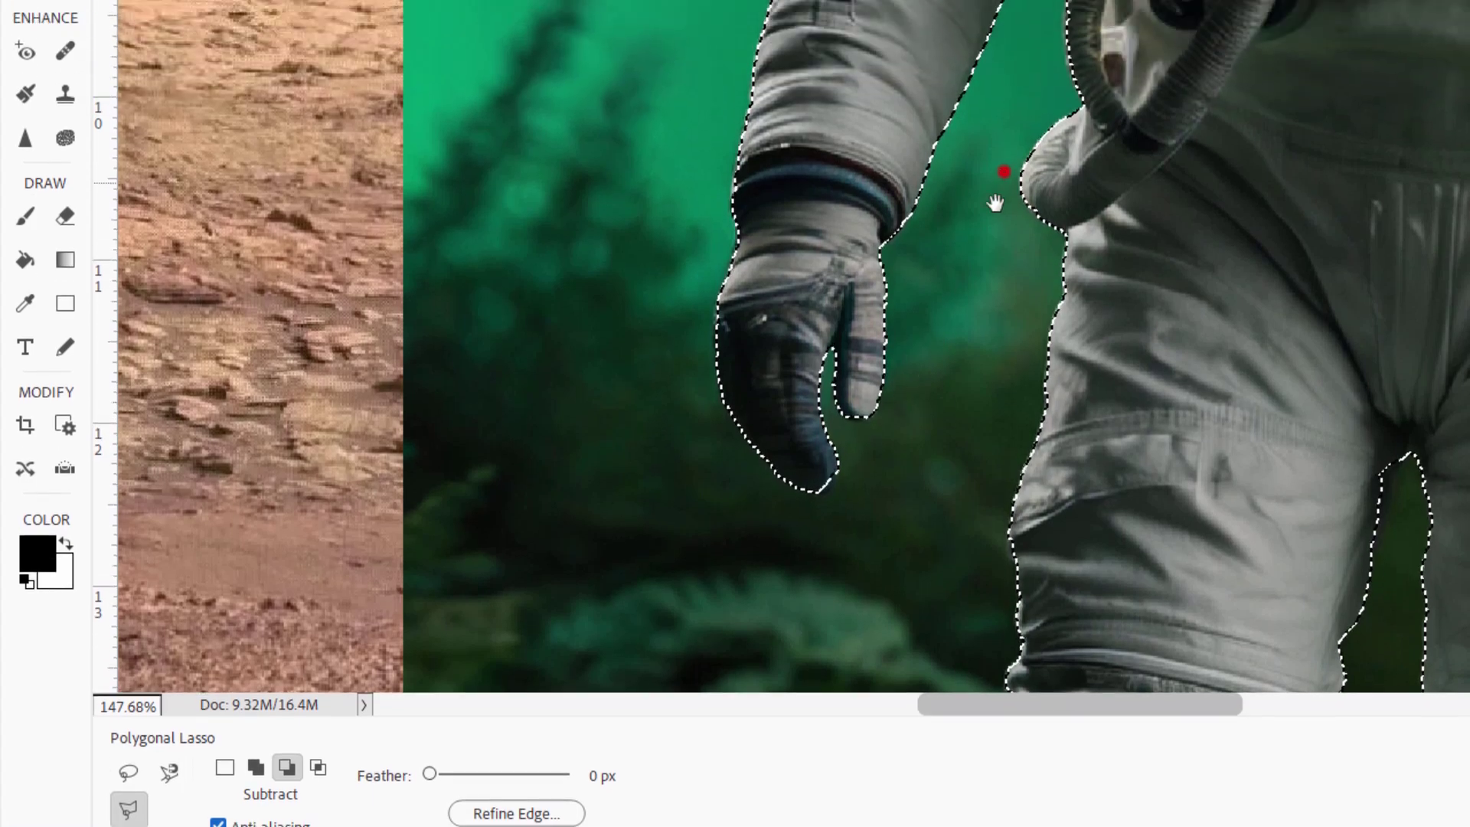
pyautogui.moveTo(998, 86); pyautogui.dragTo(877, 345)
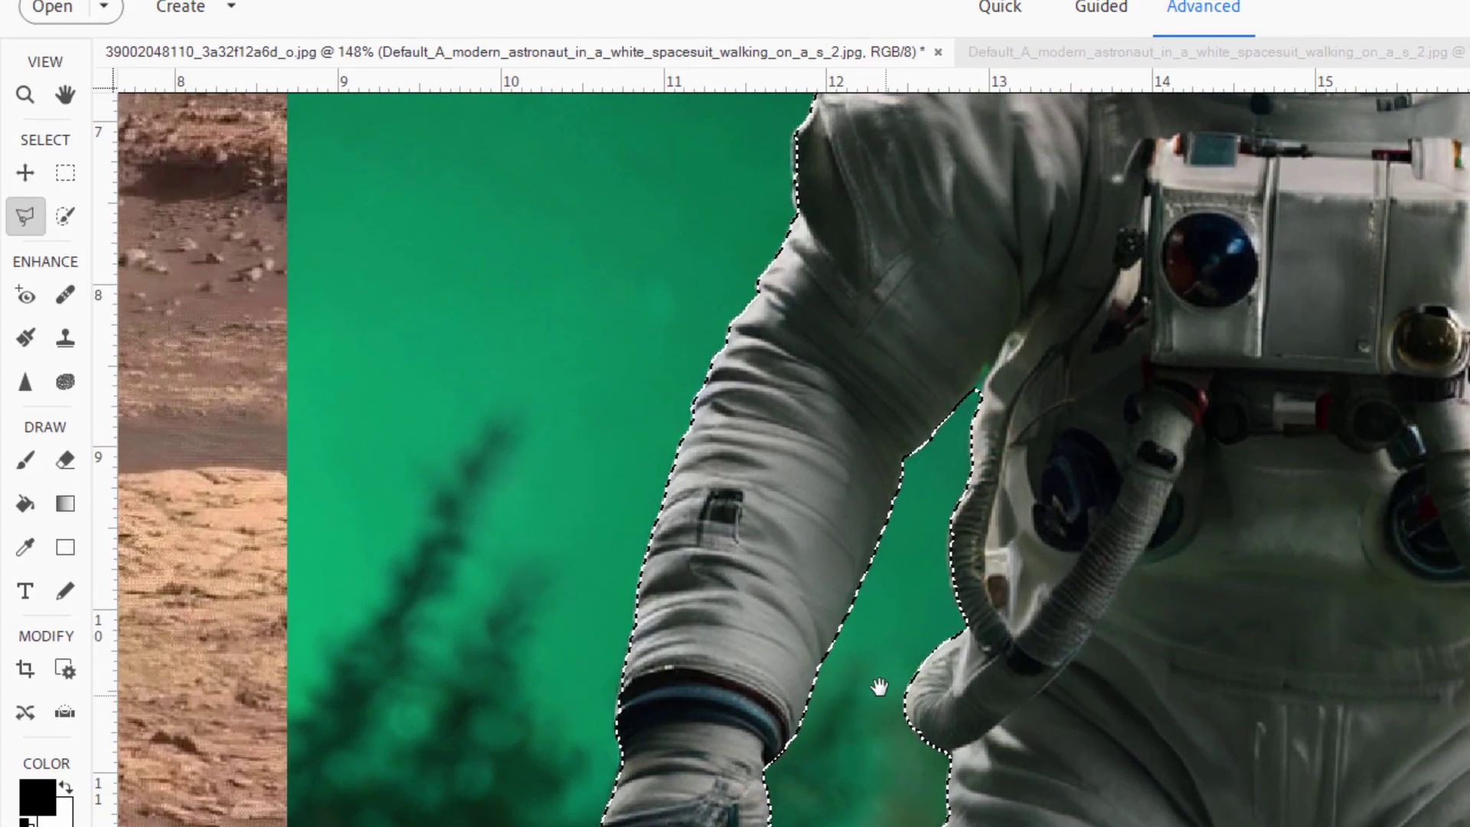
pyautogui.click(969, 395)
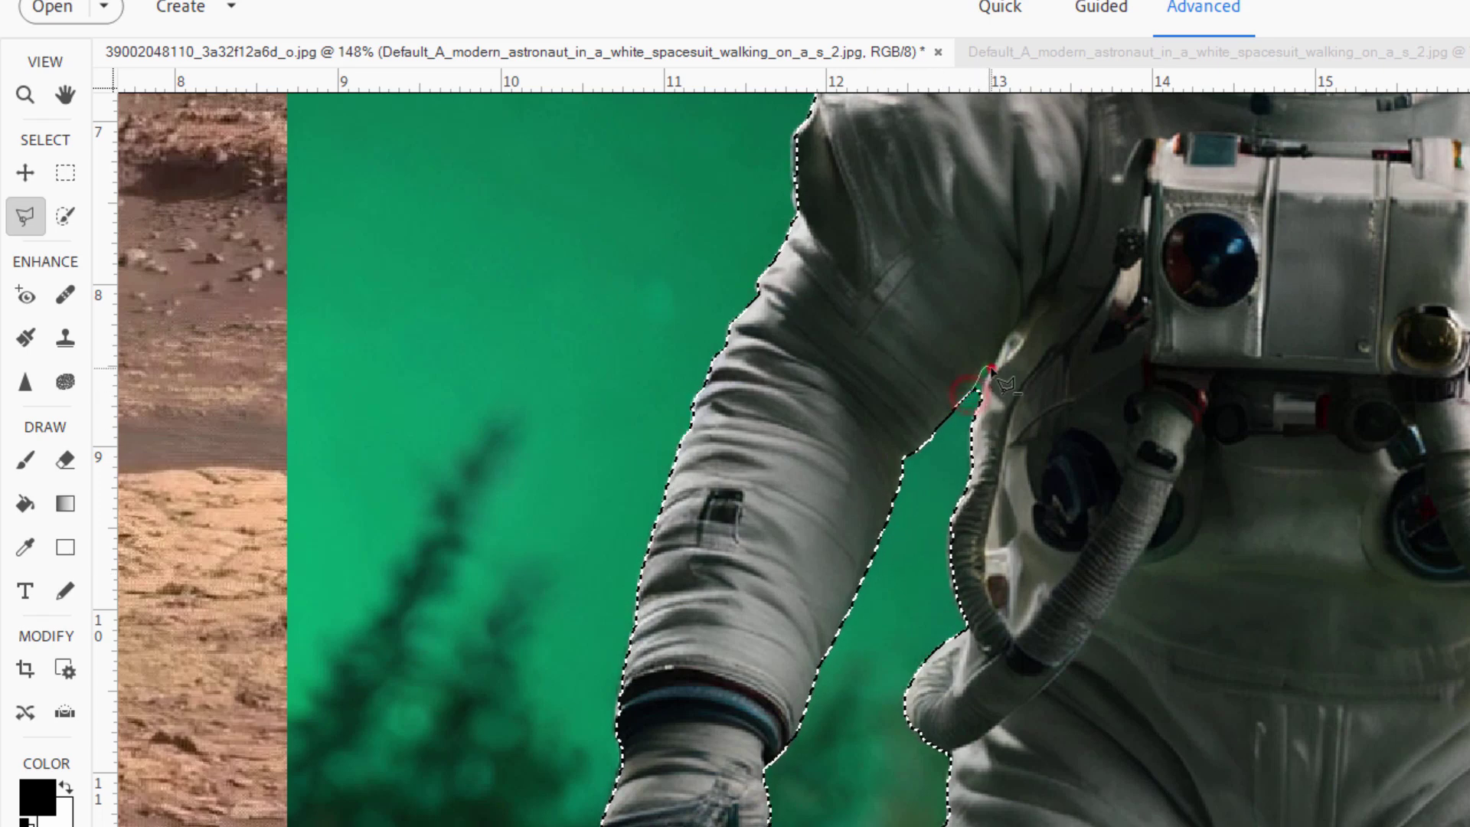
pyautogui.click(988, 372)
pyautogui.click(983, 390)
pyautogui.click(981, 397)
pyautogui.click(967, 407)
pyautogui.click(968, 406)
# Subtract the background gap between the astronaut's left wrist and hip, from the hose down to the thumb, from the selection.
pyautogui.moveTo(1401, 610)
pyautogui.mouseDown()
pyautogui.moveTo(919, 417)
pyautogui.moveTo(833, 306)
pyautogui.mouseUp()
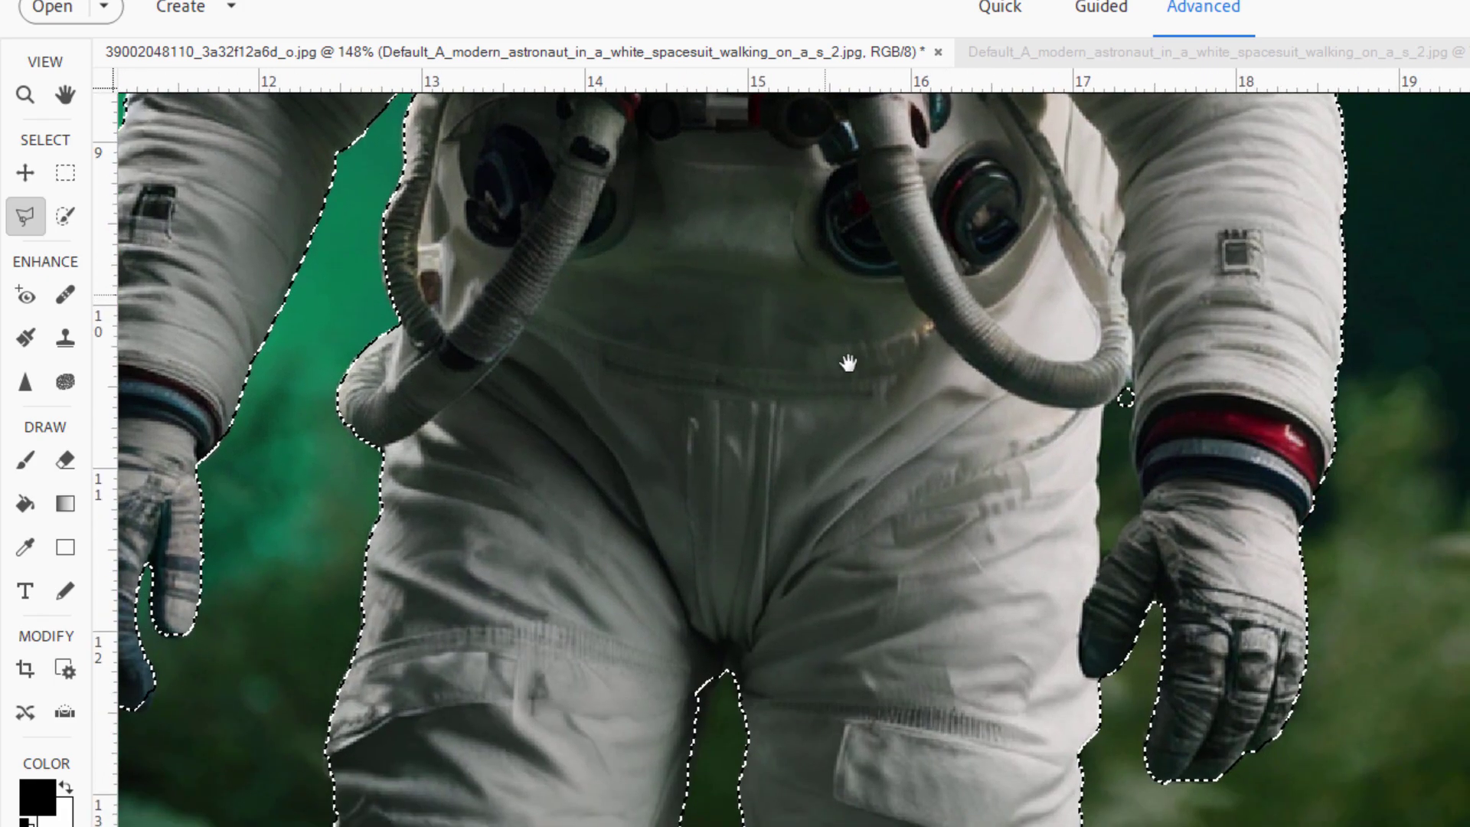
pyautogui.moveTo(847, 363); pyautogui.dragTo(845, 361)
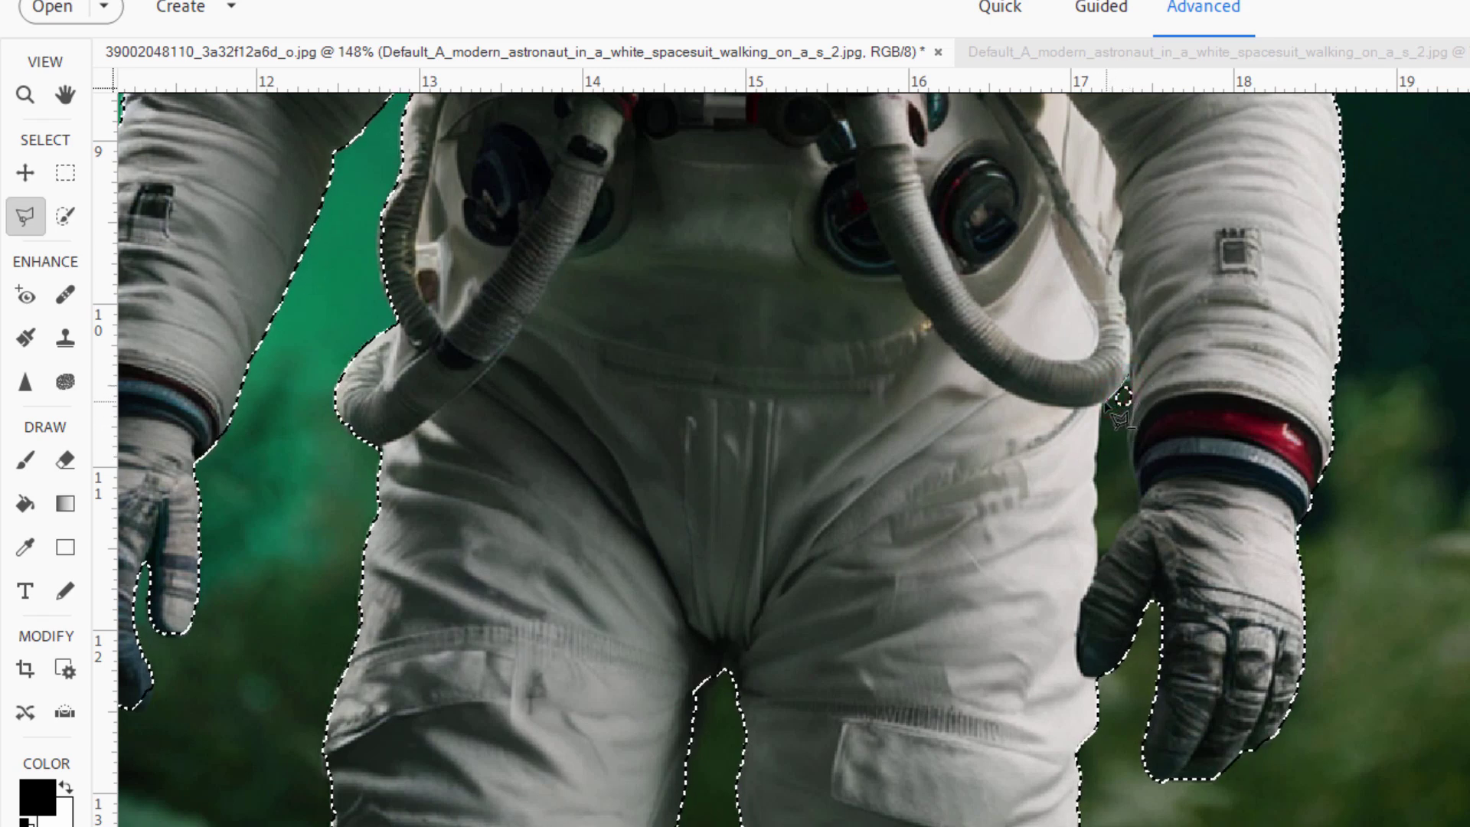
pyautogui.click(1099, 421)
pyautogui.click(1097, 471)
pyautogui.click(1094, 478)
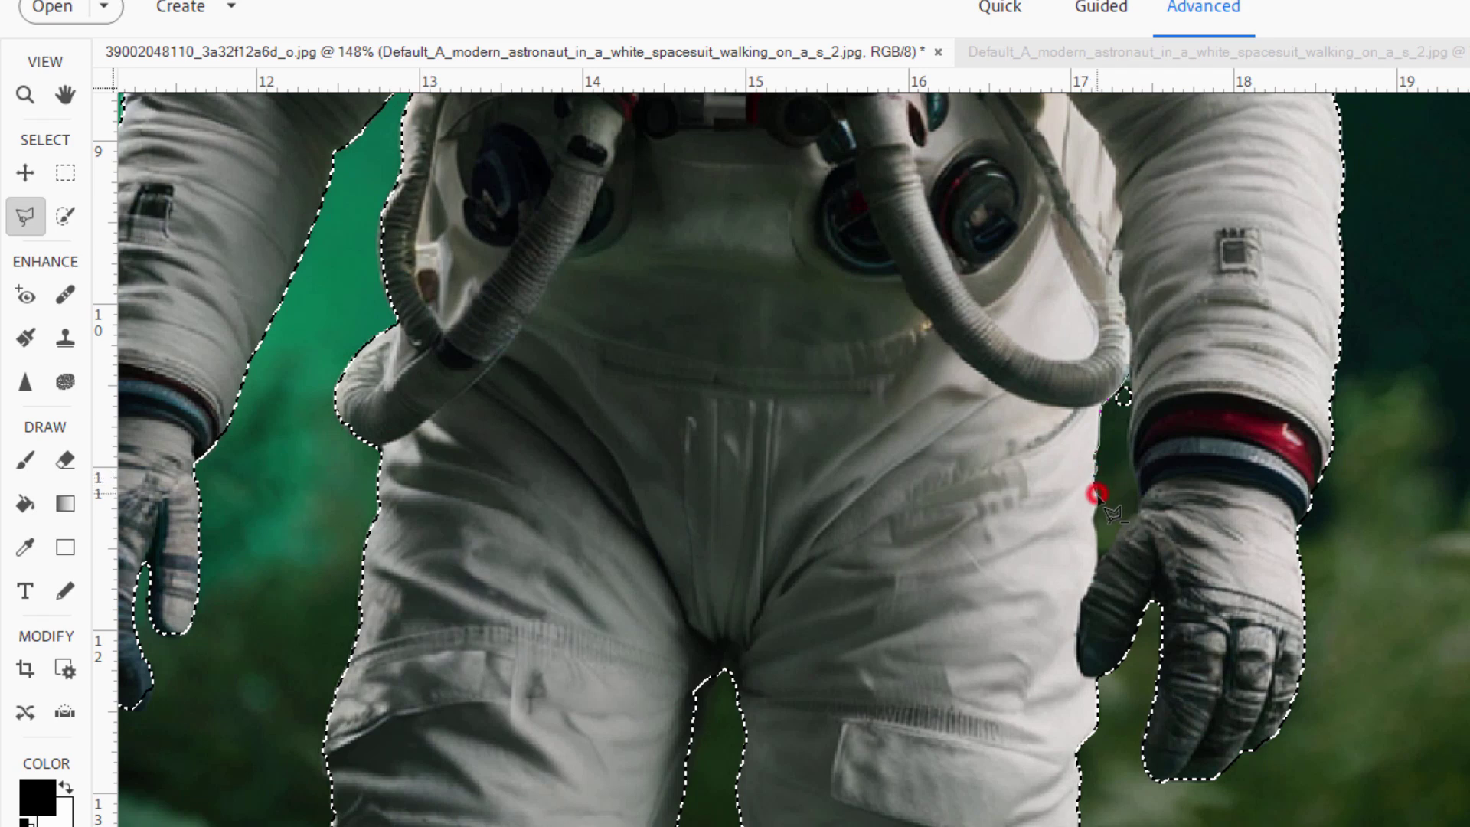
pyautogui.click(1096, 504)
pyautogui.click(1094, 513)
pyautogui.click(1093, 519)
pyautogui.click(1096, 531)
pyautogui.click(1098, 550)
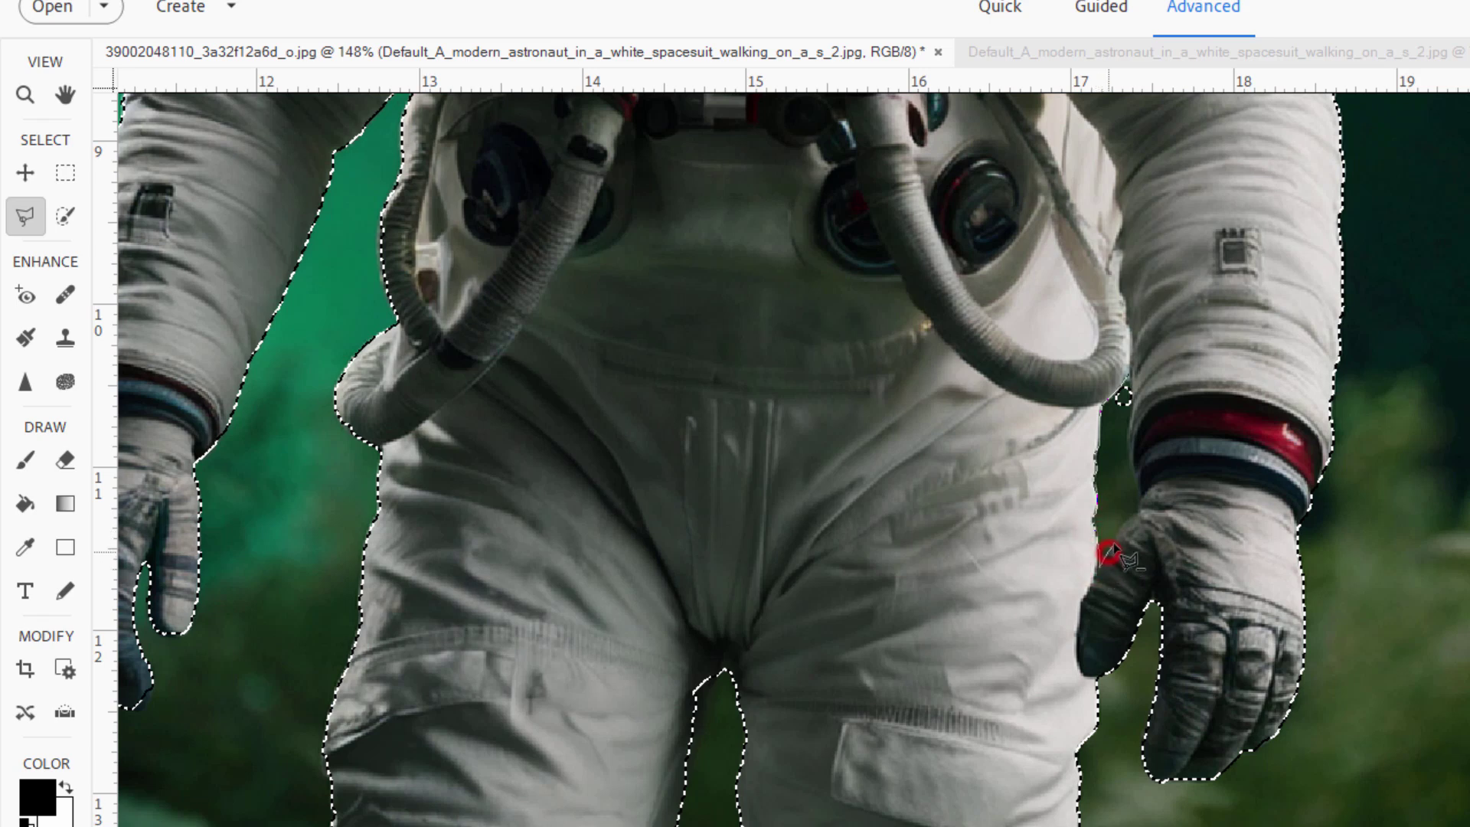
pyautogui.click(1115, 539)
pyautogui.click(1124, 525)
pyautogui.click(1132, 471)
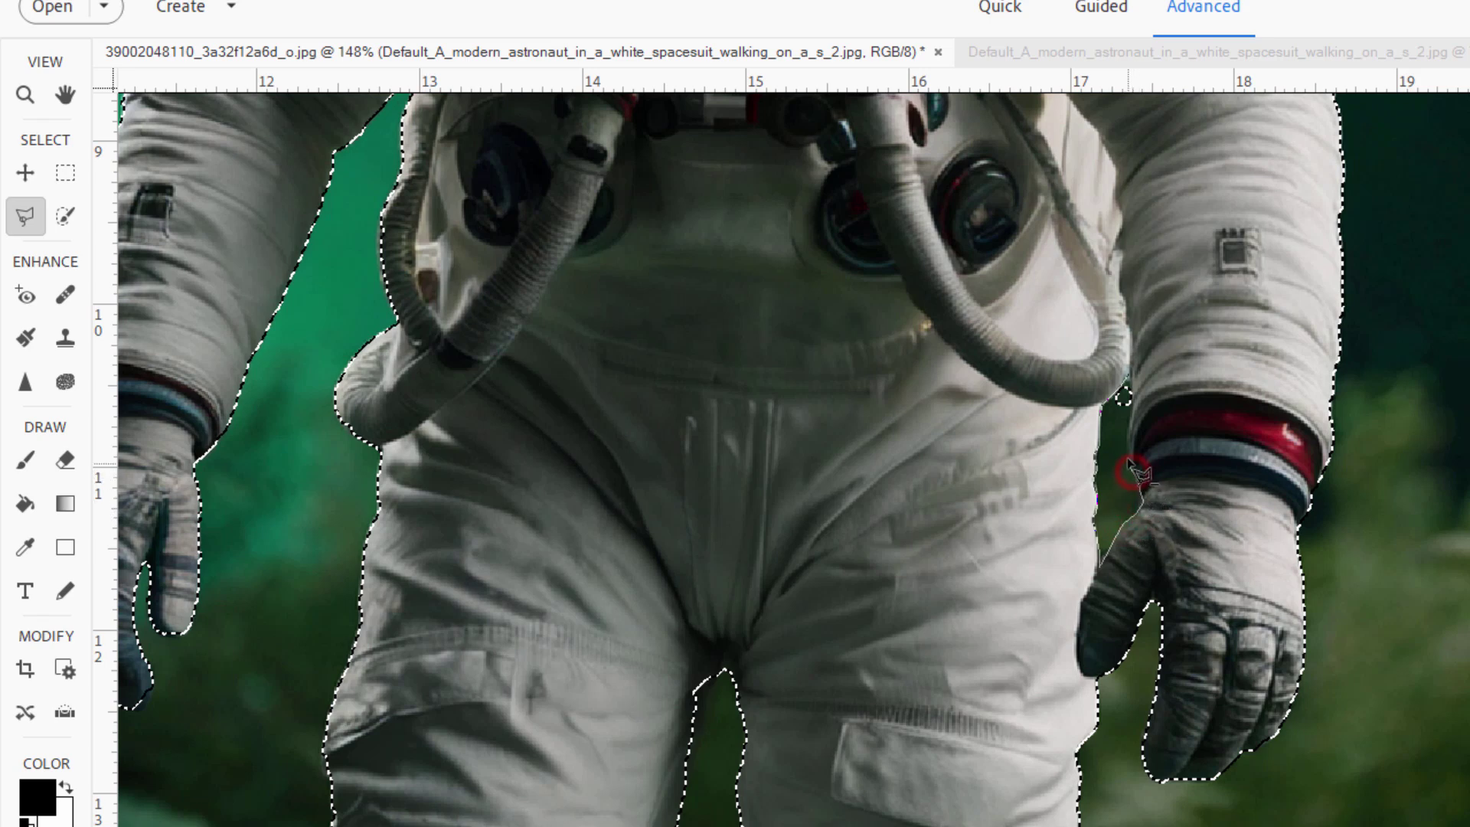
pyautogui.click(1127, 435)
pyautogui.click(1131, 401)
pyautogui.click(1129, 375)
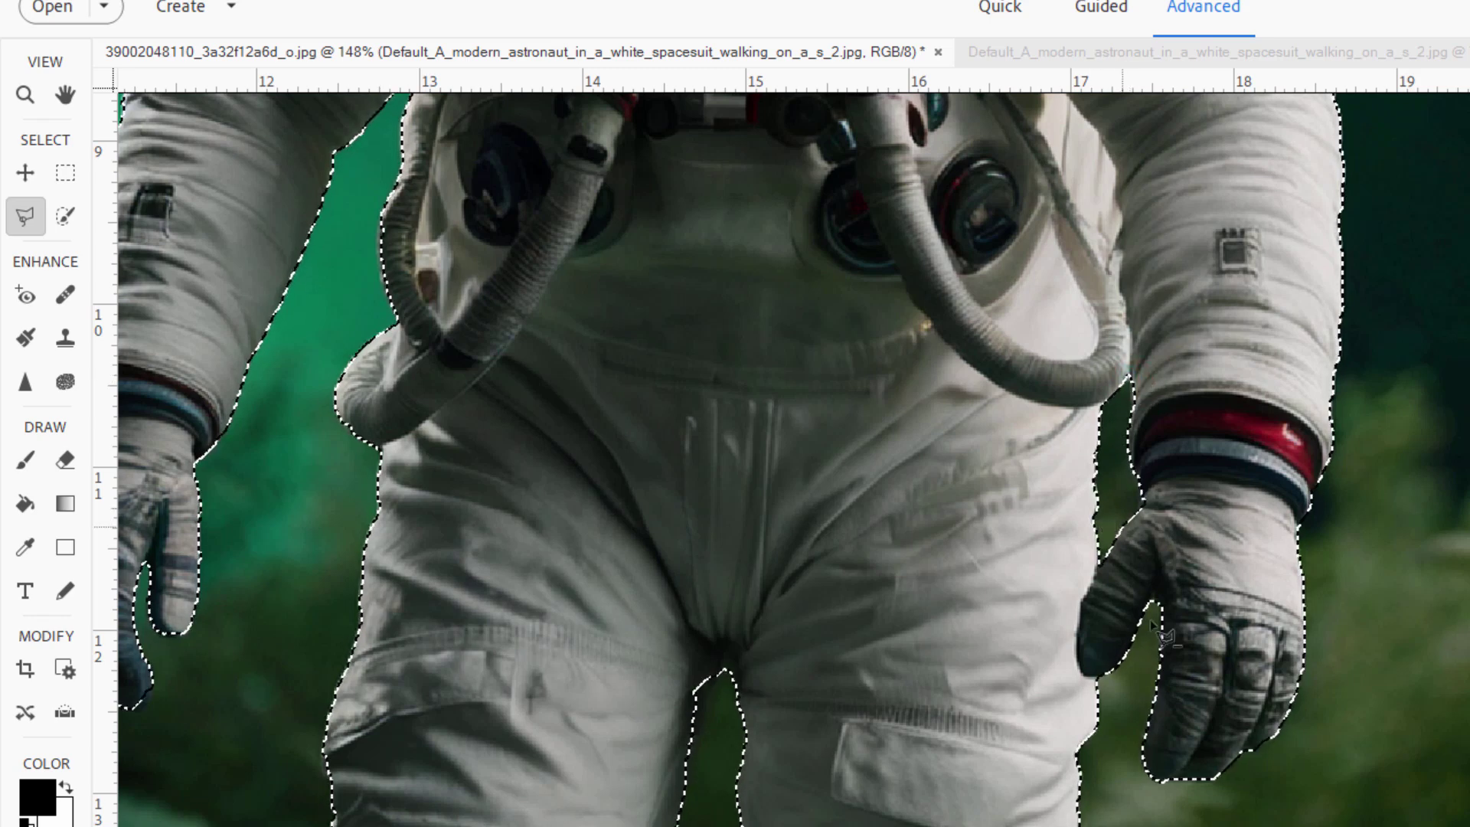
# Subtract the small background patch beneath the astronaut's left thumb, beside the thigh, from the selection.
pyautogui.click(1104, 678)
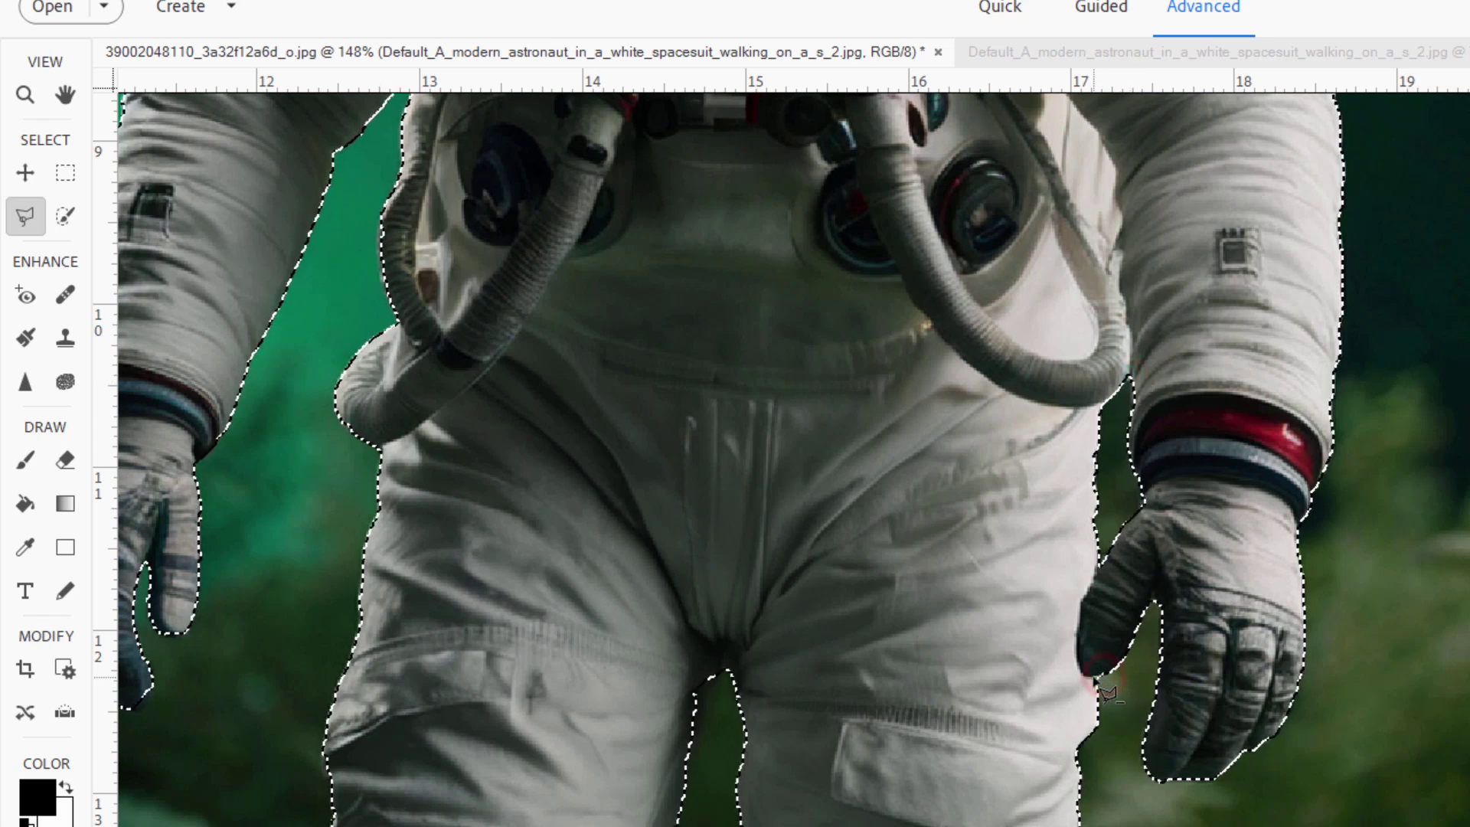
pyautogui.click(1091, 675)
pyautogui.click(1086, 682)
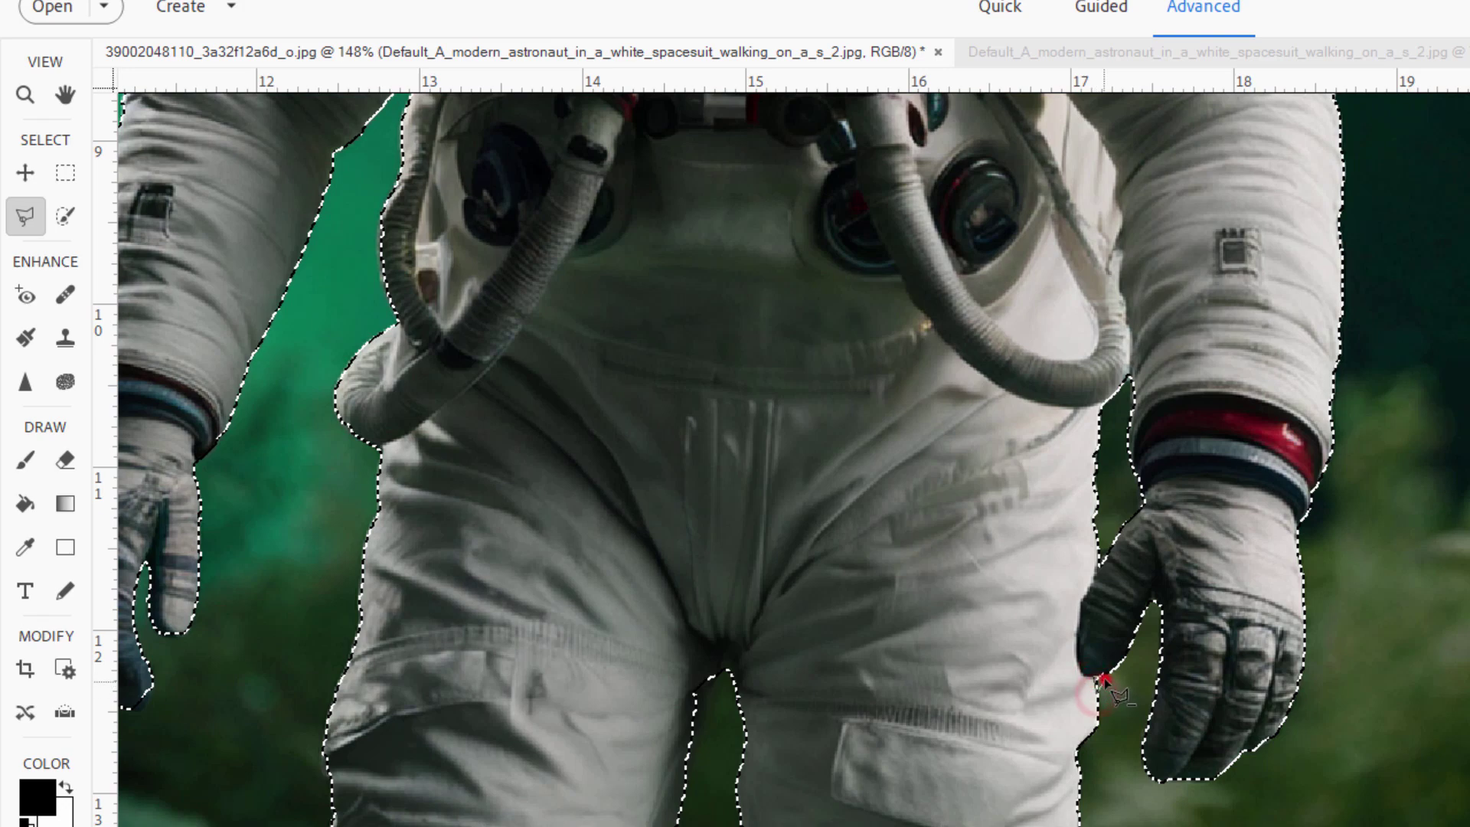
pyautogui.click(1103, 678)
# Examine the selection outline around the astronaut's arms, shoulders, helmet and legs.
pyautogui.moveTo(1332, 554); pyautogui.dragTo(1351, 800)
pyautogui.moveTo(1259, 474); pyautogui.dragTo(1250, 820)
pyautogui.moveTo(1146, 424); pyautogui.dragTo(1173, 704)
pyautogui.moveTo(1101, 550); pyautogui.dragTo(1159, 602)
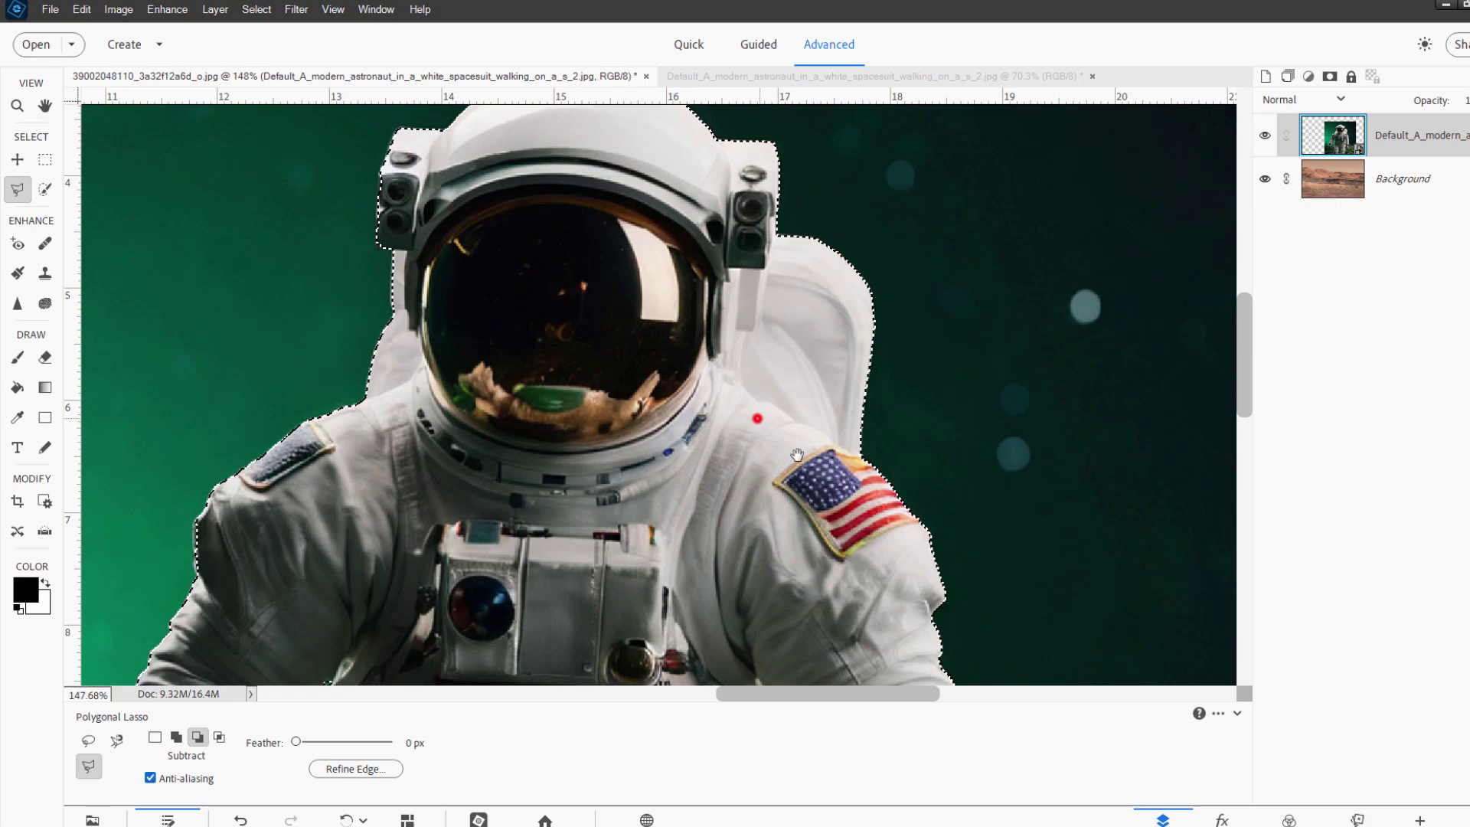
pyautogui.moveTo(797, 454)
pyautogui.mouseDown()
pyautogui.moveTo(826, 515)
pyautogui.moveTo(800, 423)
pyautogui.moveTo(818, 361)
pyautogui.mouseUp()
pyautogui.moveTo(775, 486); pyautogui.dragTo(824, 305)
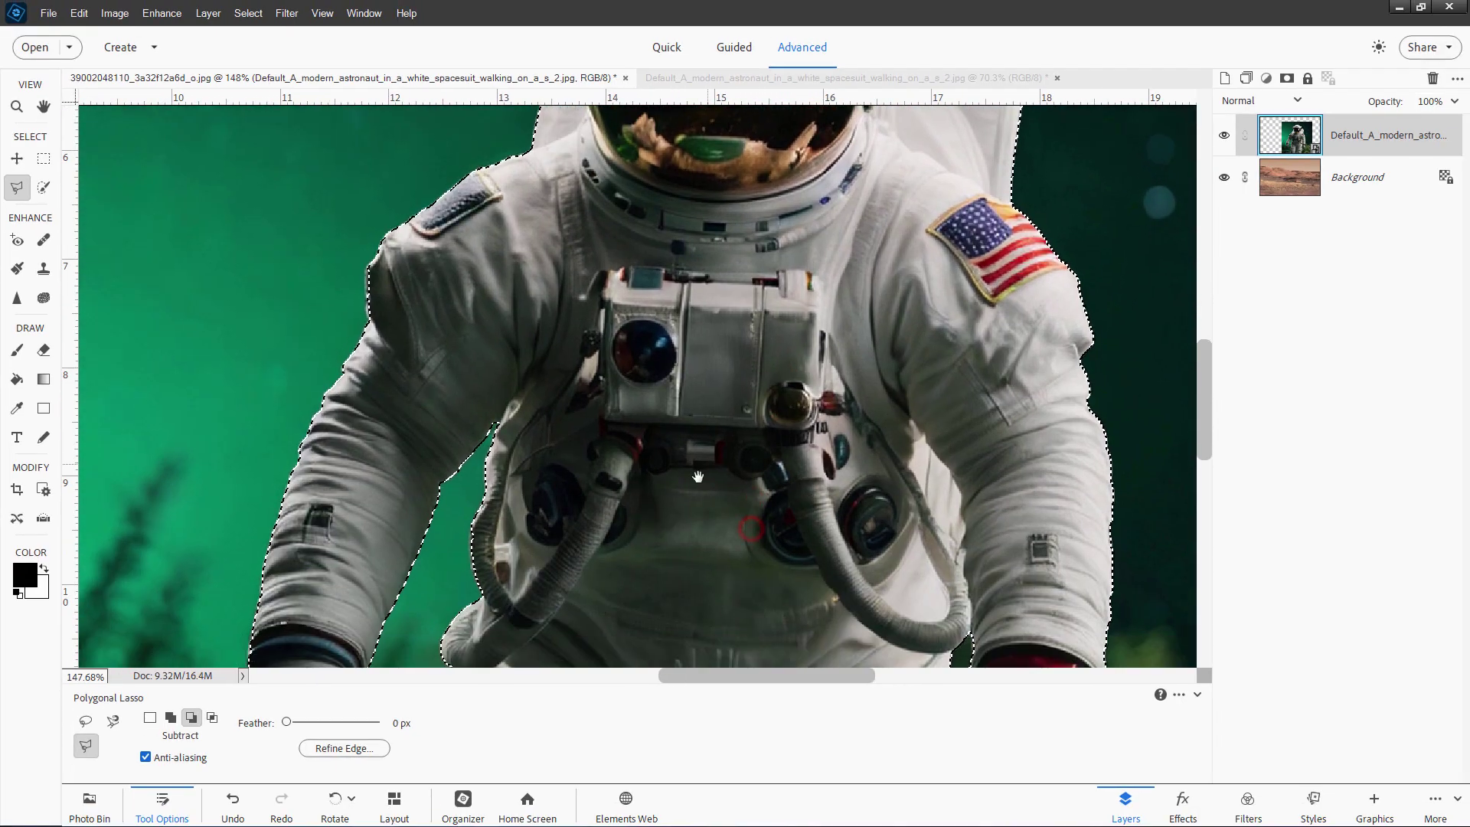
pyautogui.moveTo(694, 484); pyautogui.dragTo(630, 260)
pyautogui.scroll(-12, 629, 361)
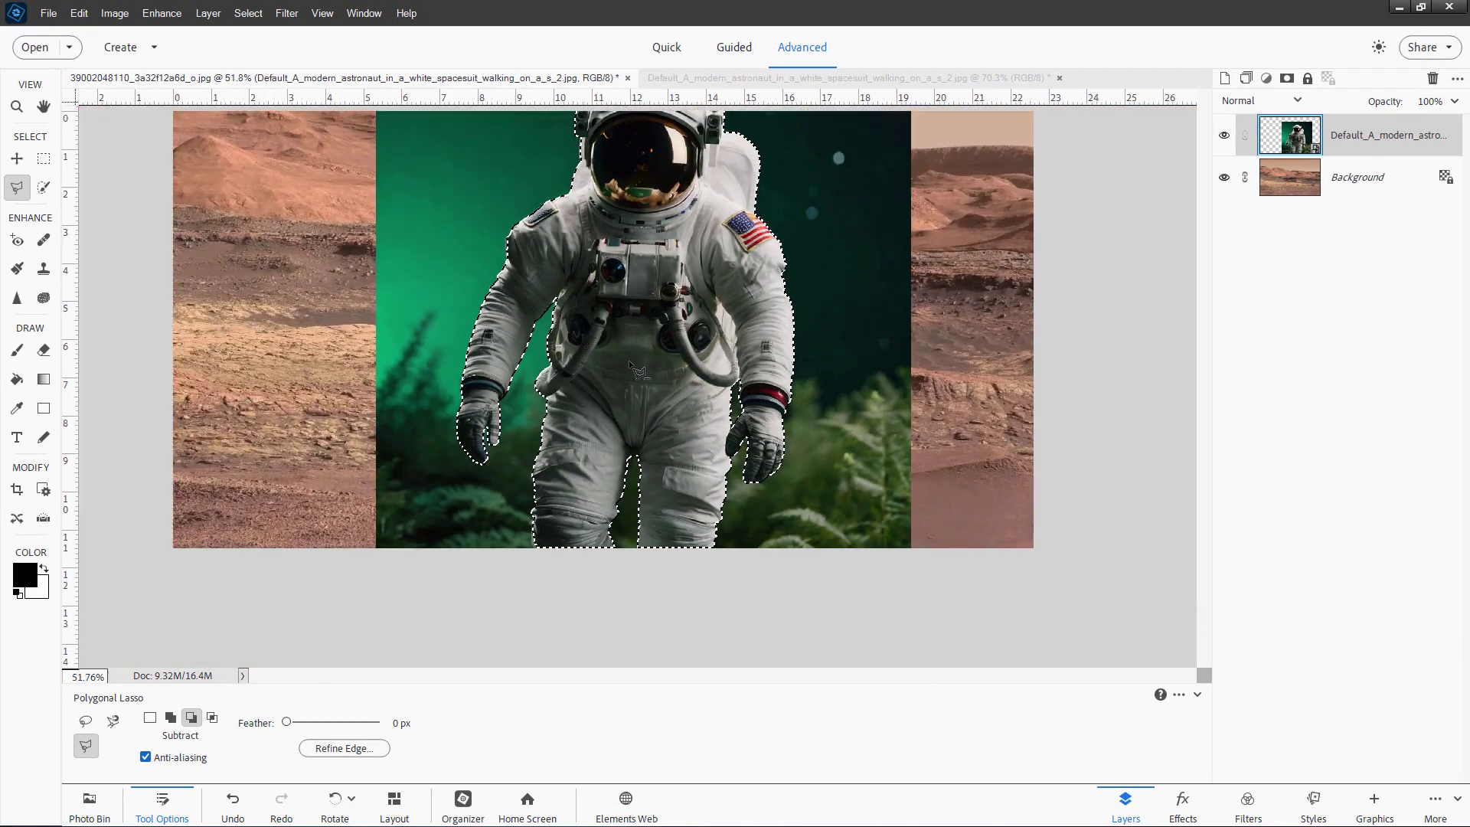
pyautogui.scroll(2, 629, 361)
pyautogui.scroll(-1, 623, 354)
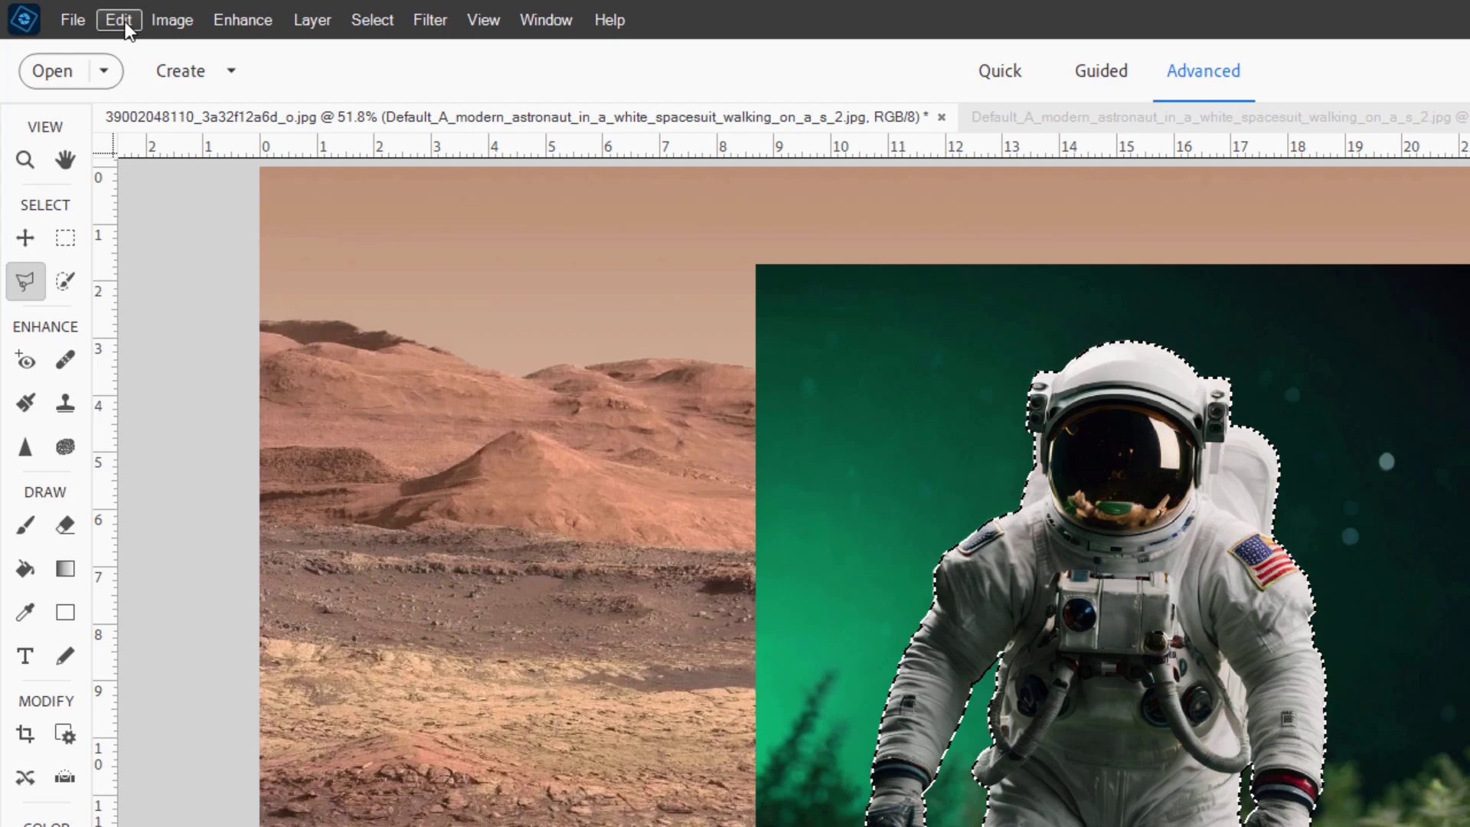
# Examine the Zoom with Scroll Wheel option in the General preferences, and cancel the dialog.
pyautogui.click(83, 14)
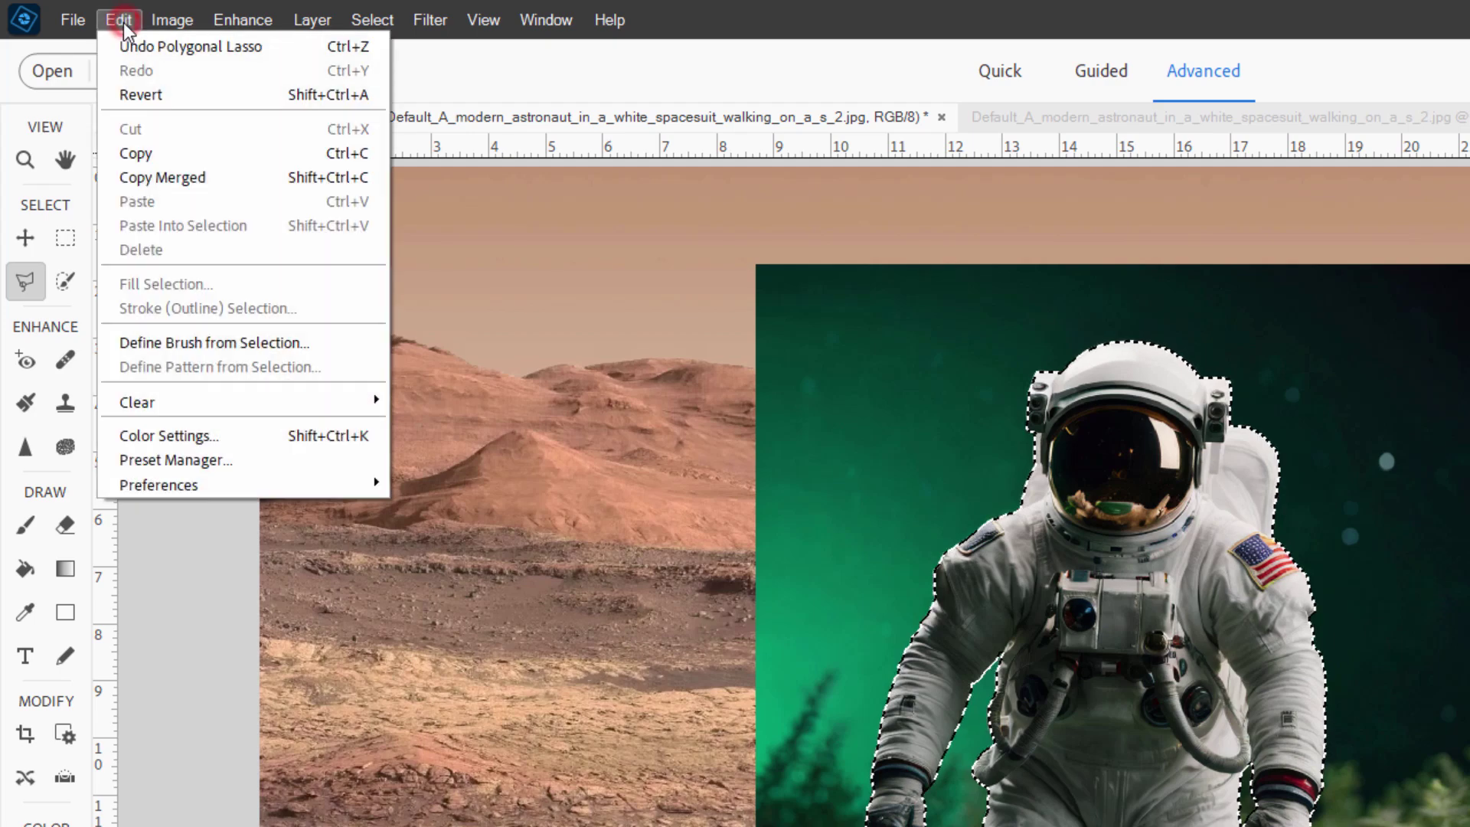
pyautogui.click(237, 482)
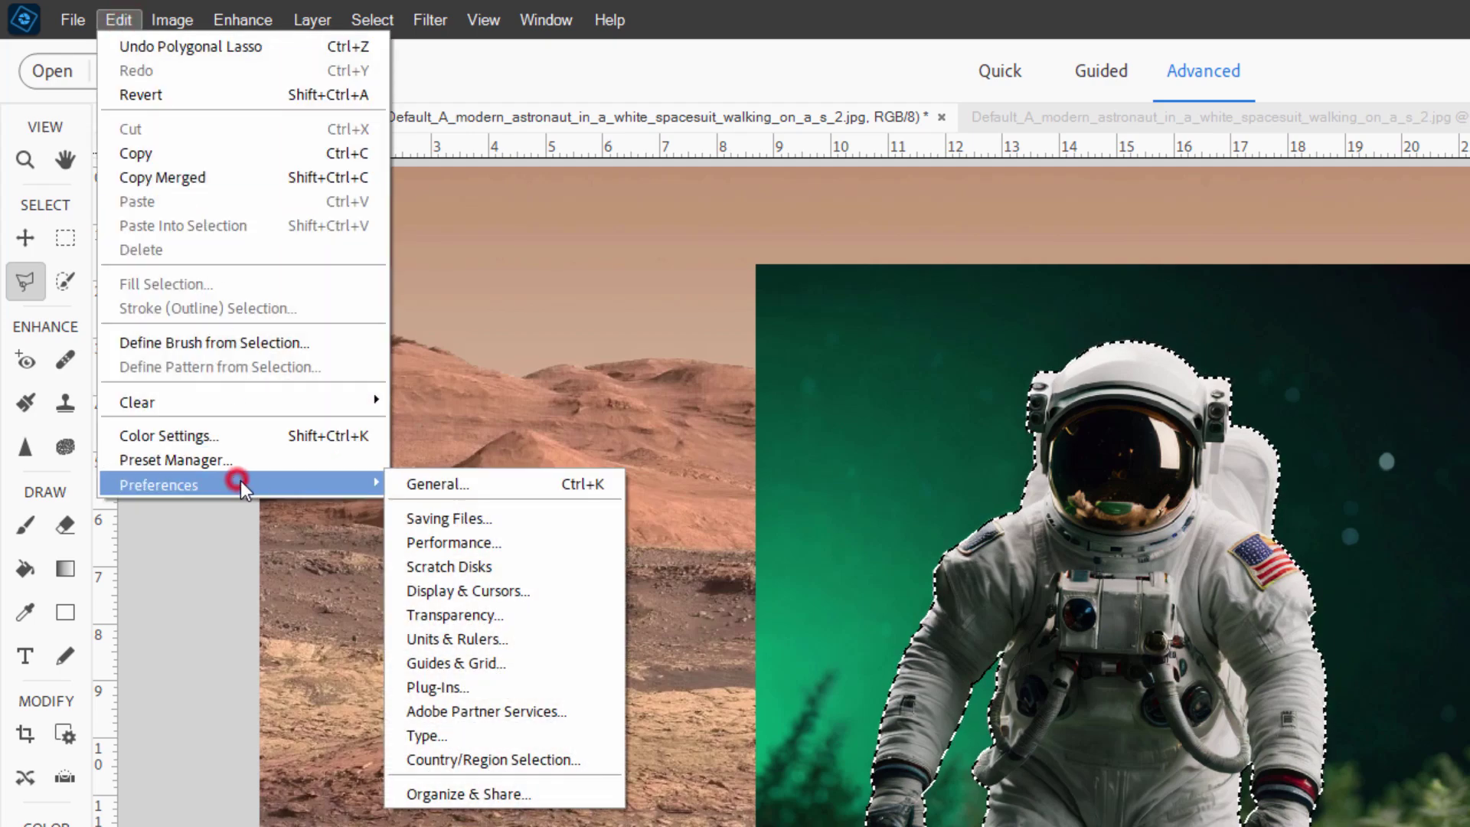
pyautogui.click(492, 485)
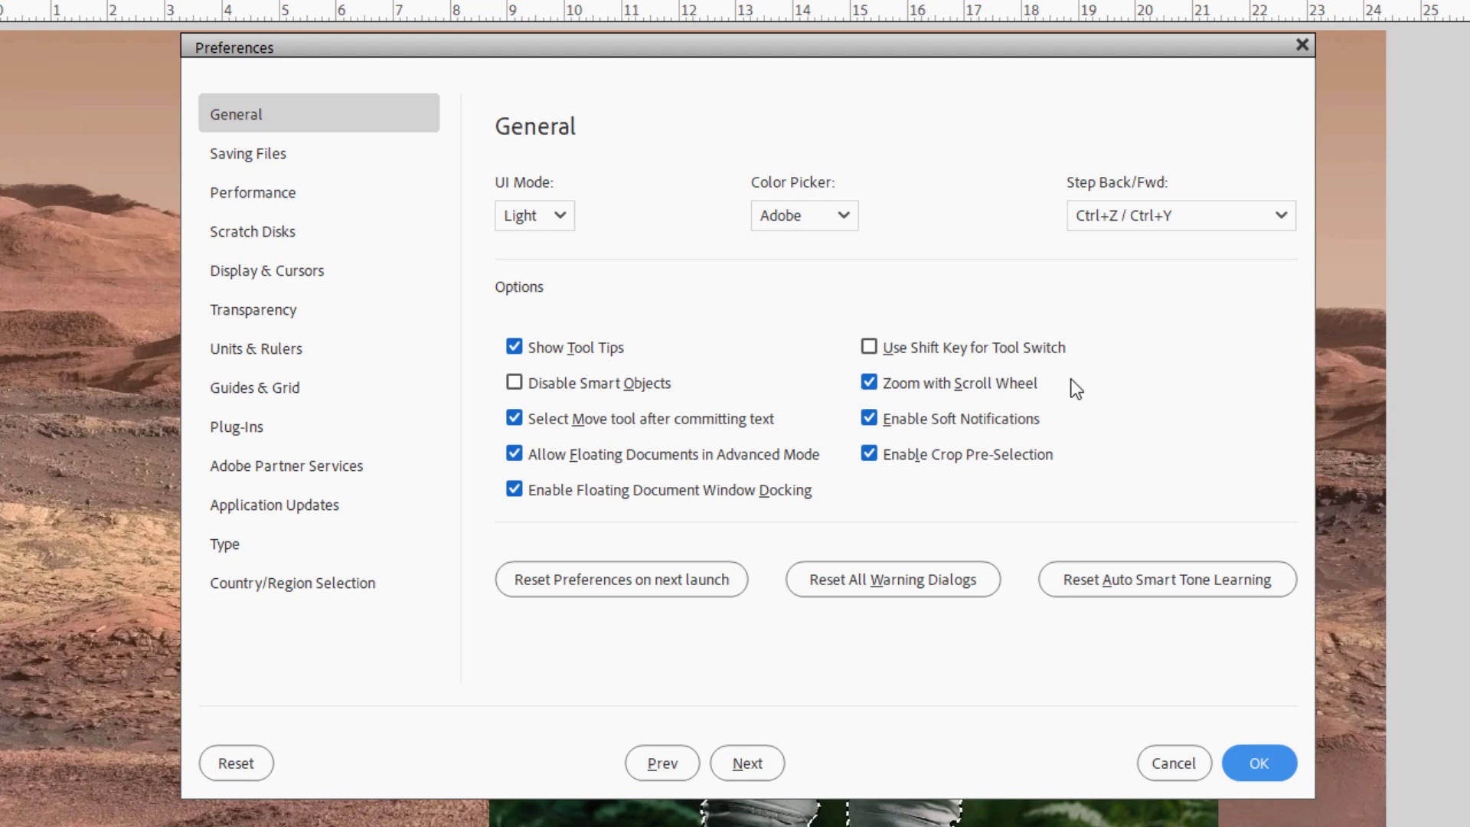
pyautogui.click(1178, 762)
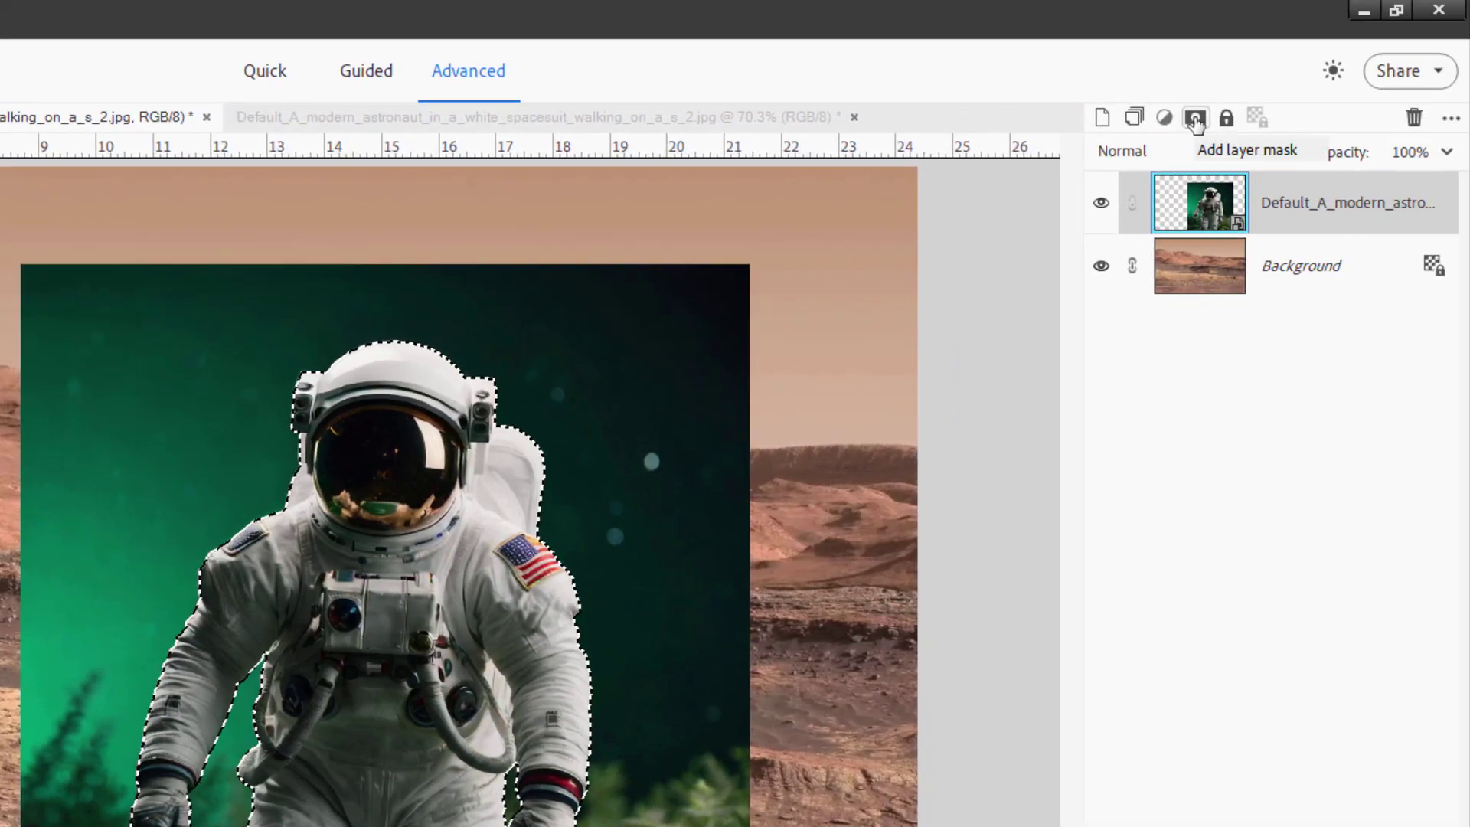
# Add a layer mask to the astronaut layer from the selection, and examine the cutout's edges around the helmet.
pyautogui.click(1196, 120)
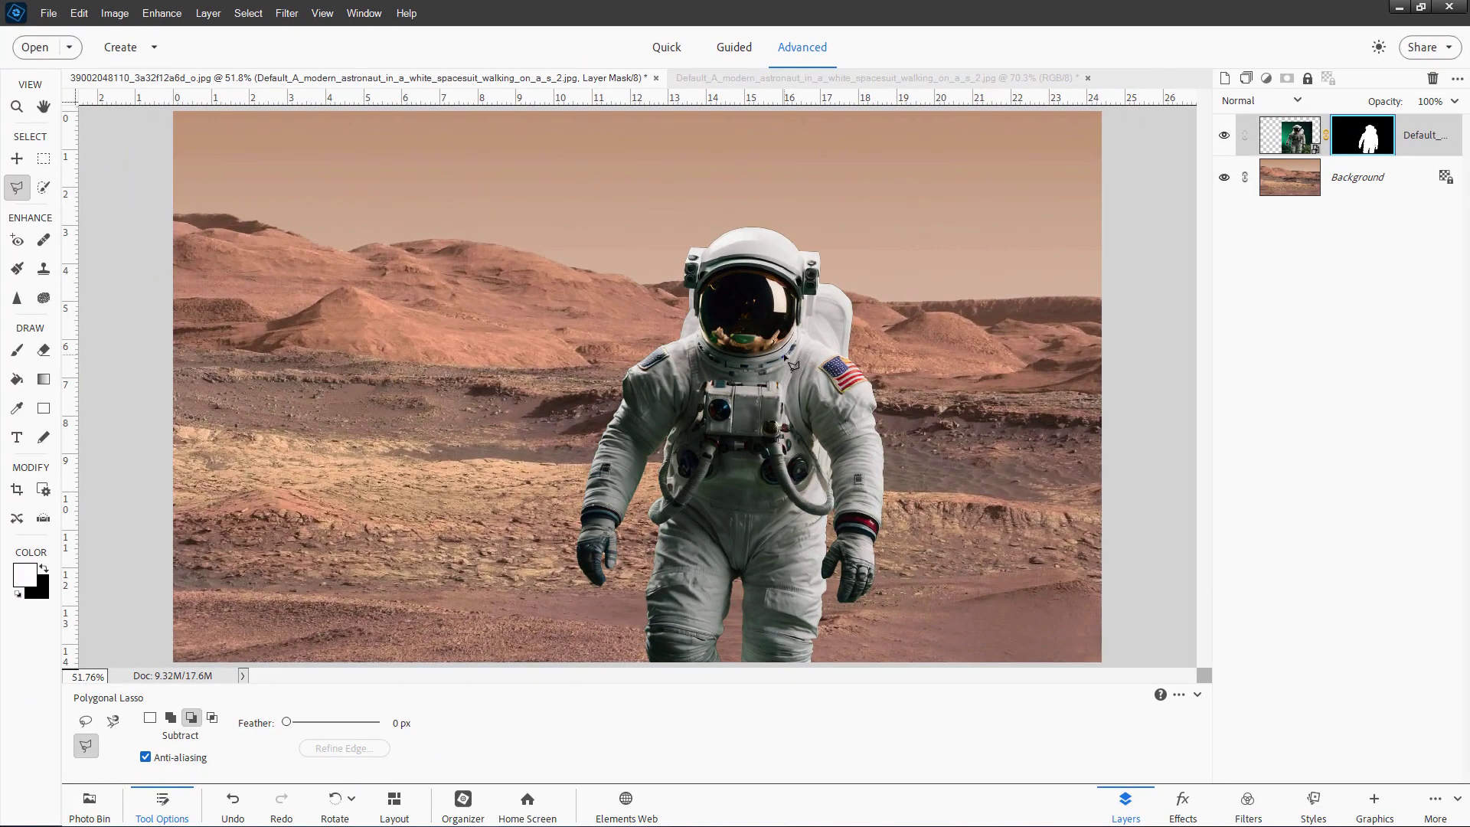
pyautogui.scroll(5, 792, 364)
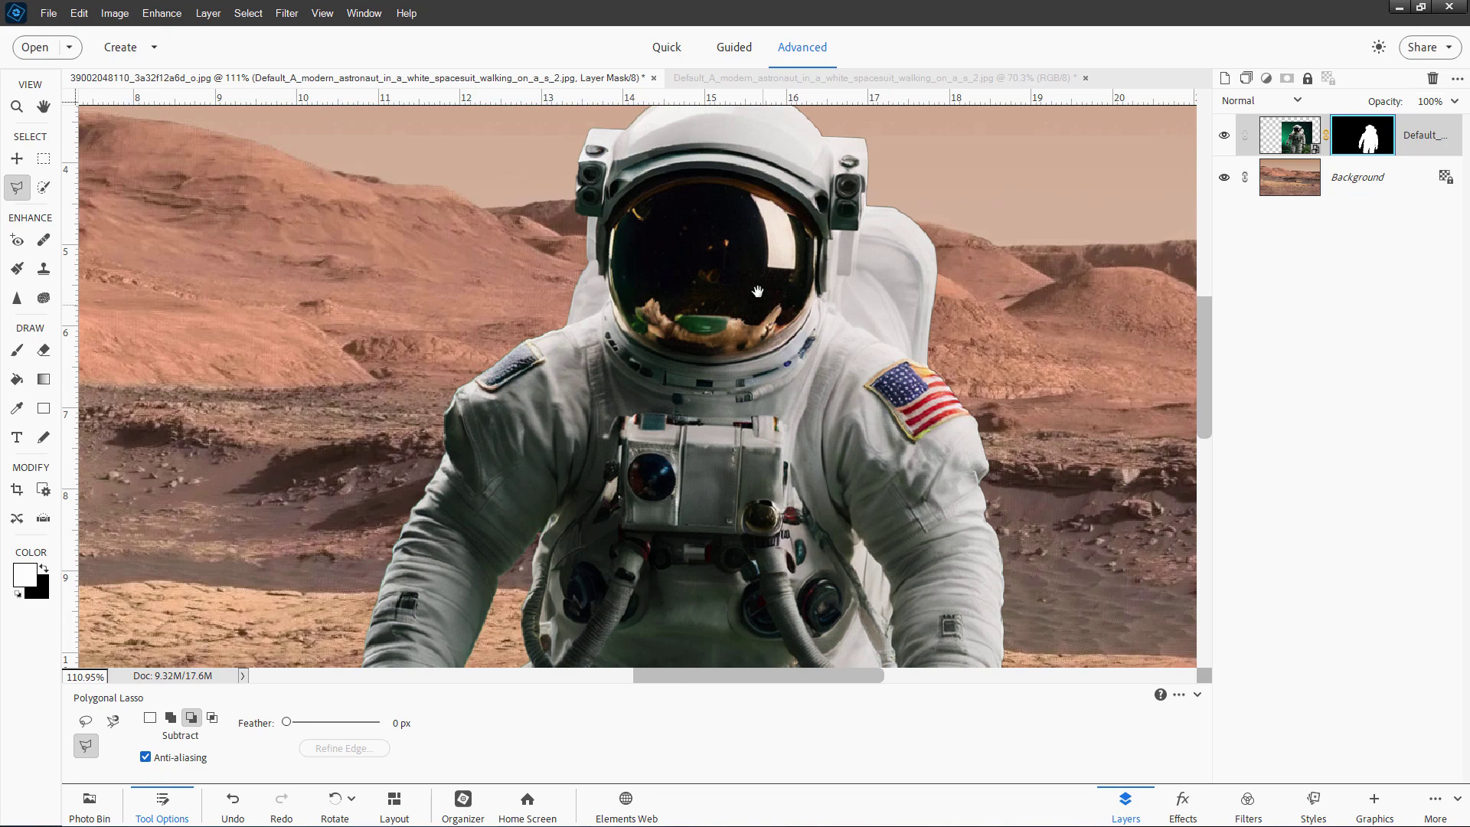
pyautogui.moveTo(750, 273); pyautogui.dragTo(733, 490)
pyautogui.scroll(5, 677, 398)
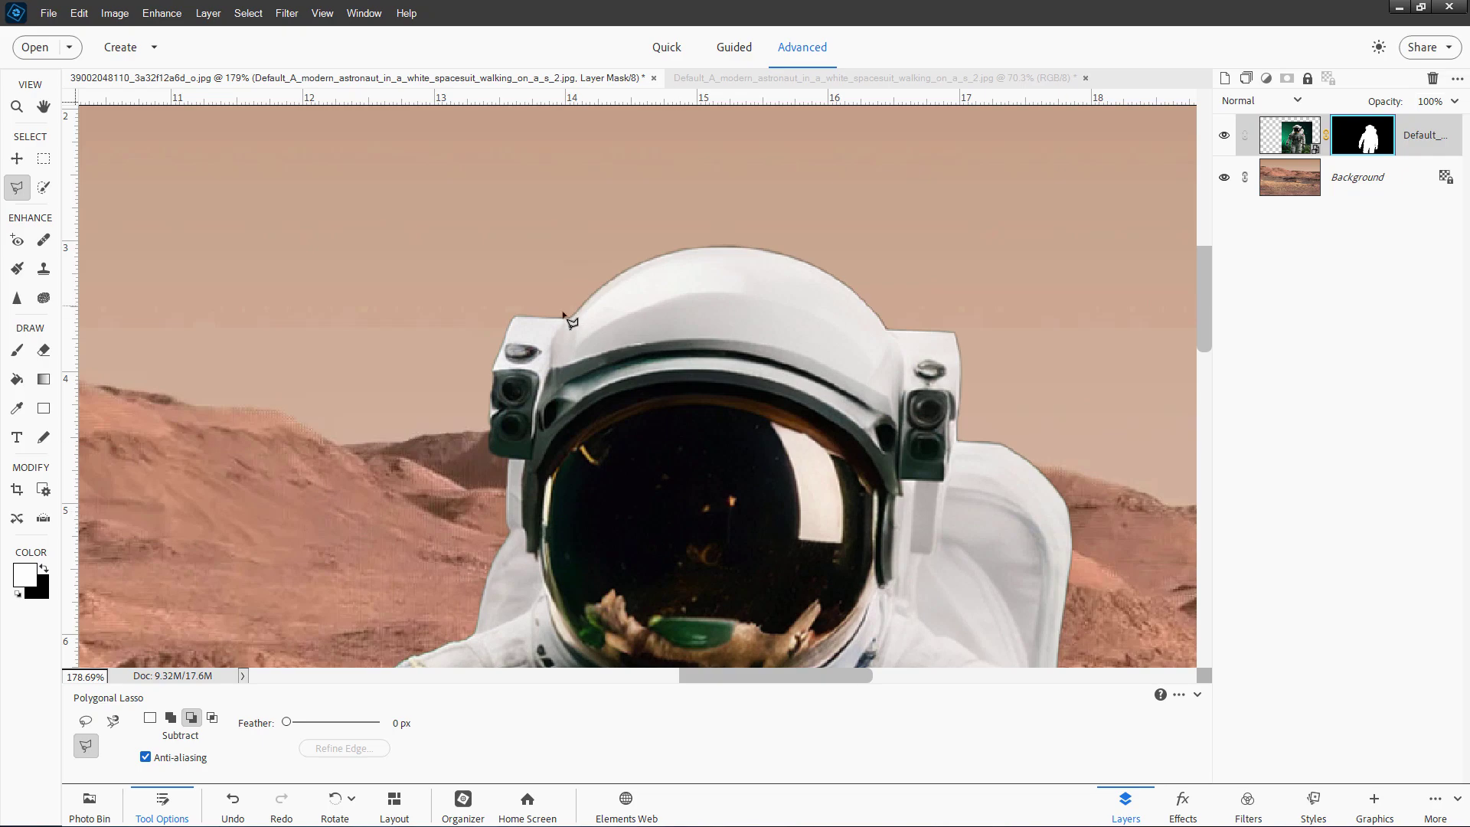
pyautogui.moveTo(758, 548); pyautogui.dragTo(709, 358)
pyautogui.scroll(-9, 709, 357)
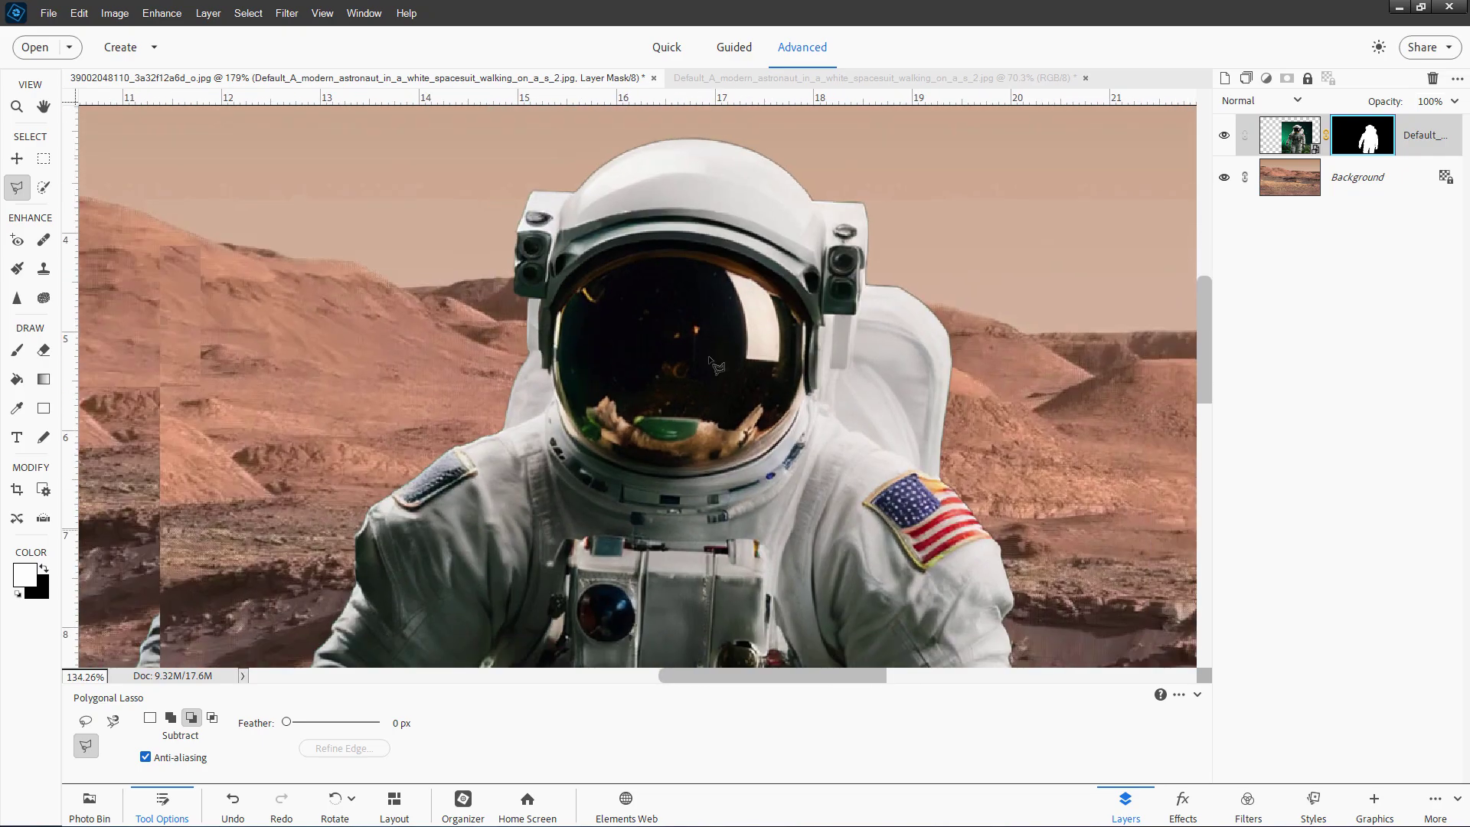
pyautogui.scroll(-5, 709, 358)
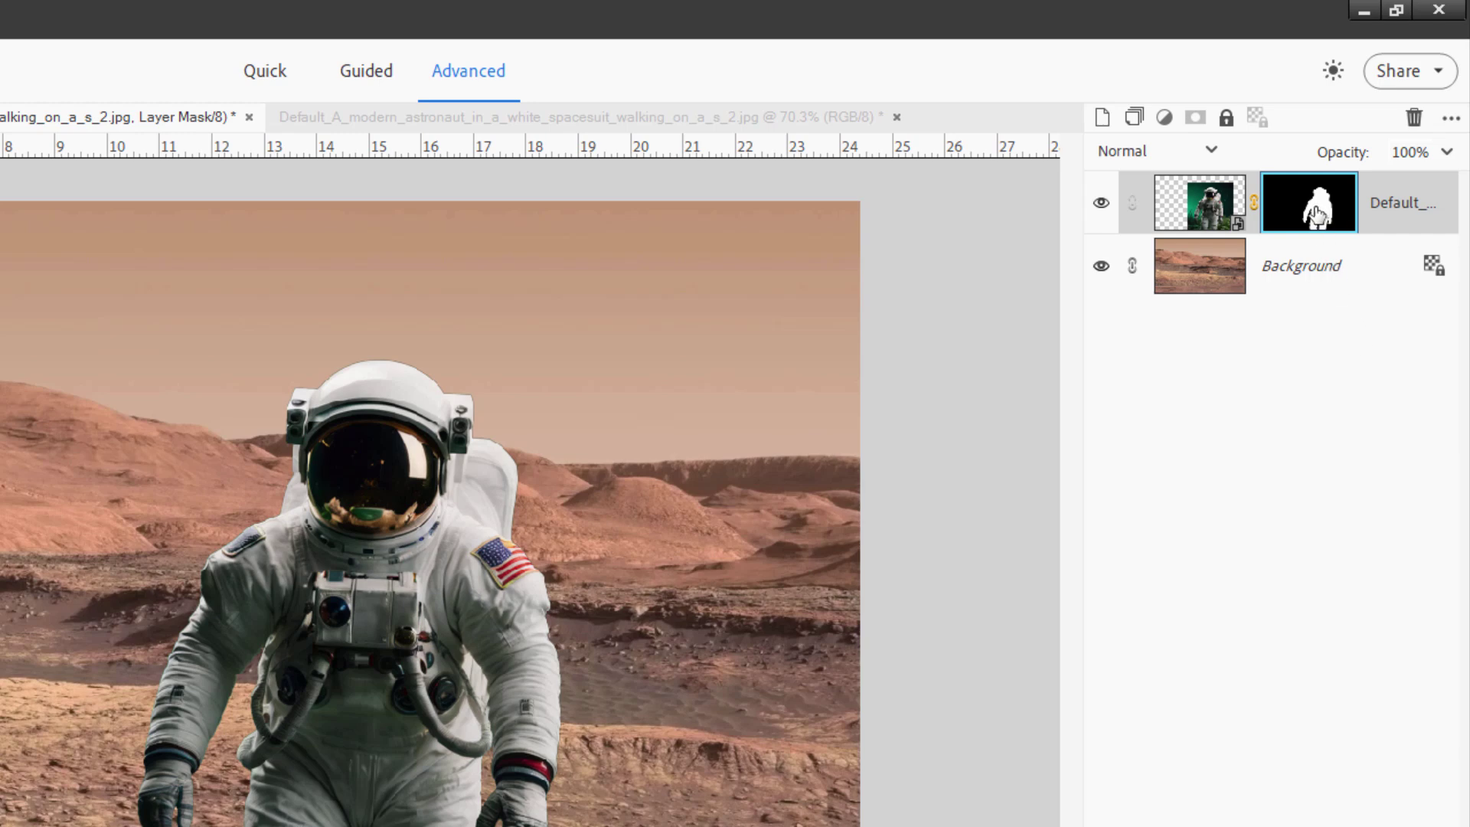
# Load the astronaut's layer mask as a selection with Add Mask To Selection.
pyautogui.rightClick(1301, 211)
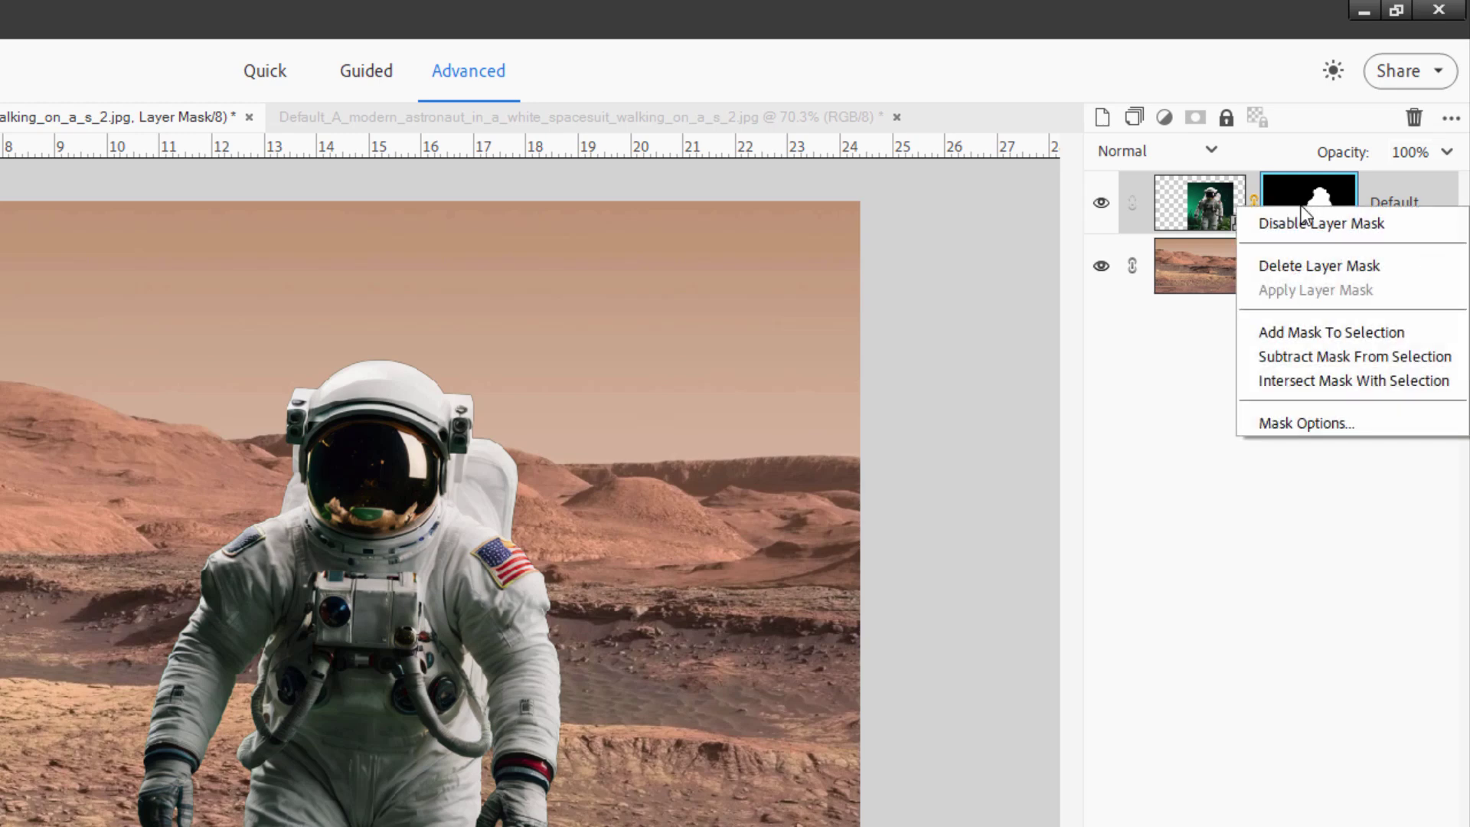
pyautogui.click(1317, 333)
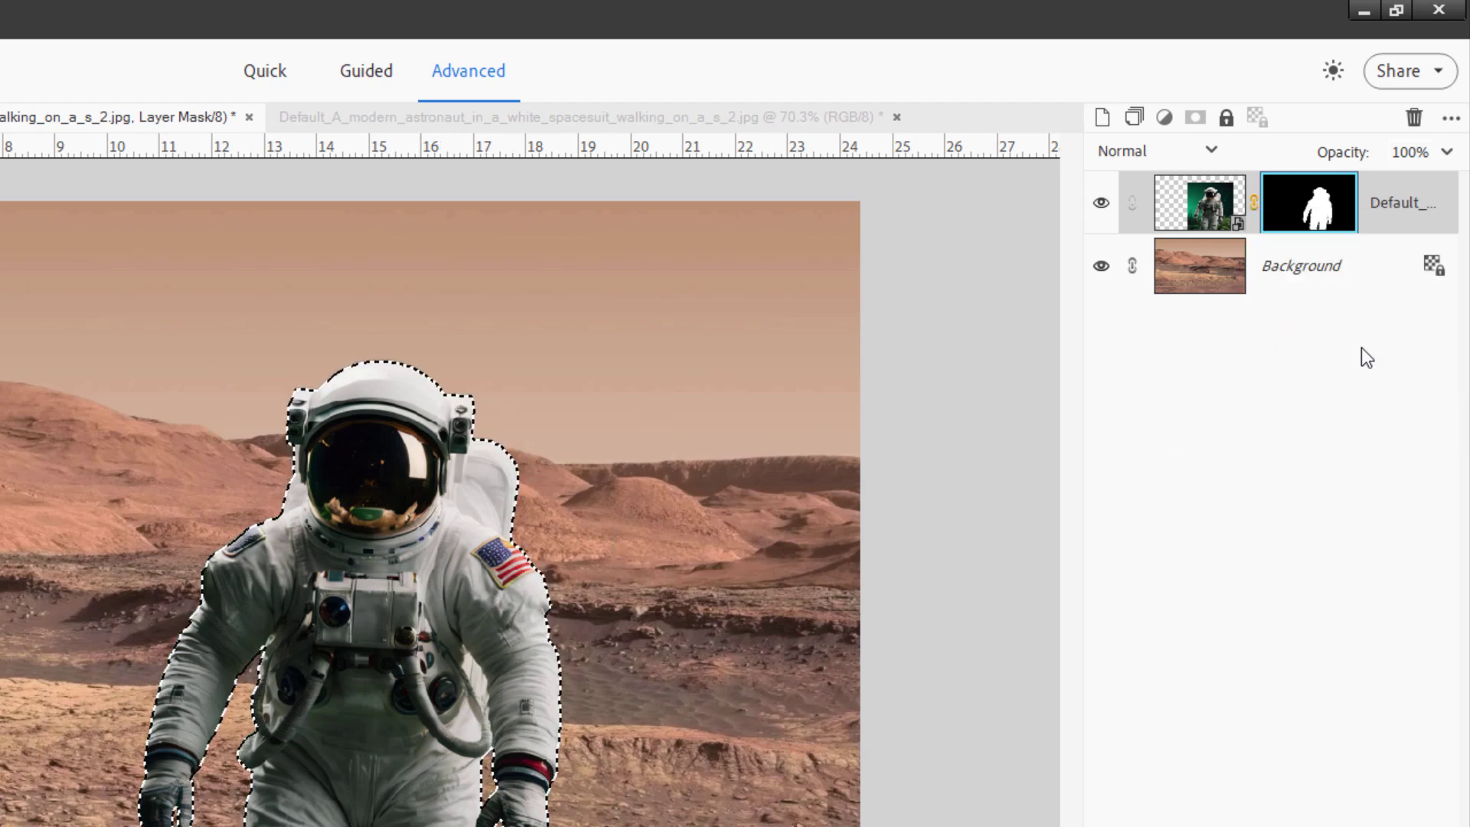
# Delete the astronaut layer's mask and contract the active selection around him by 1 pixel.
pyautogui.rightClick(1302, 200)
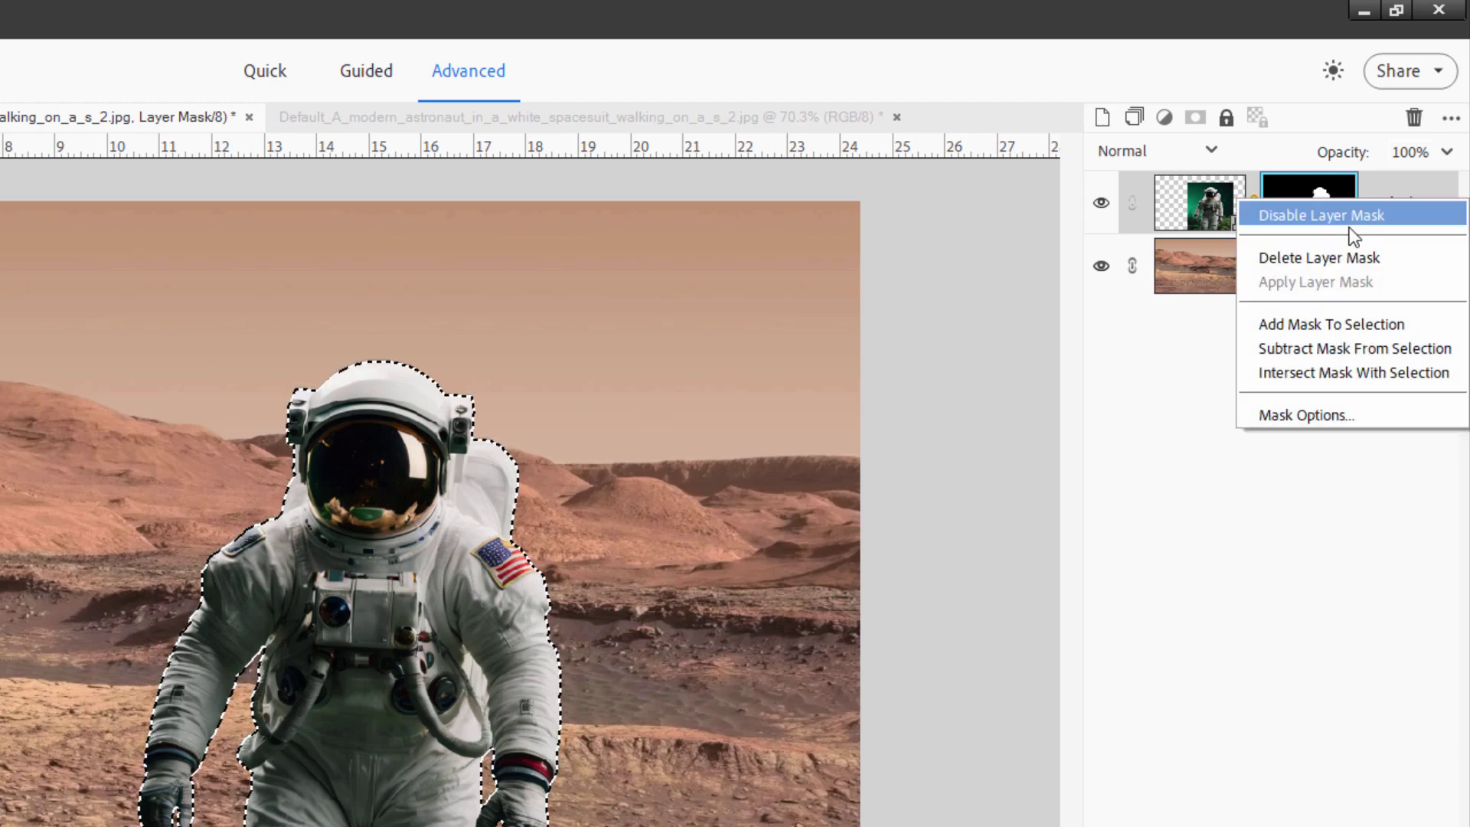
pyautogui.click(1311, 259)
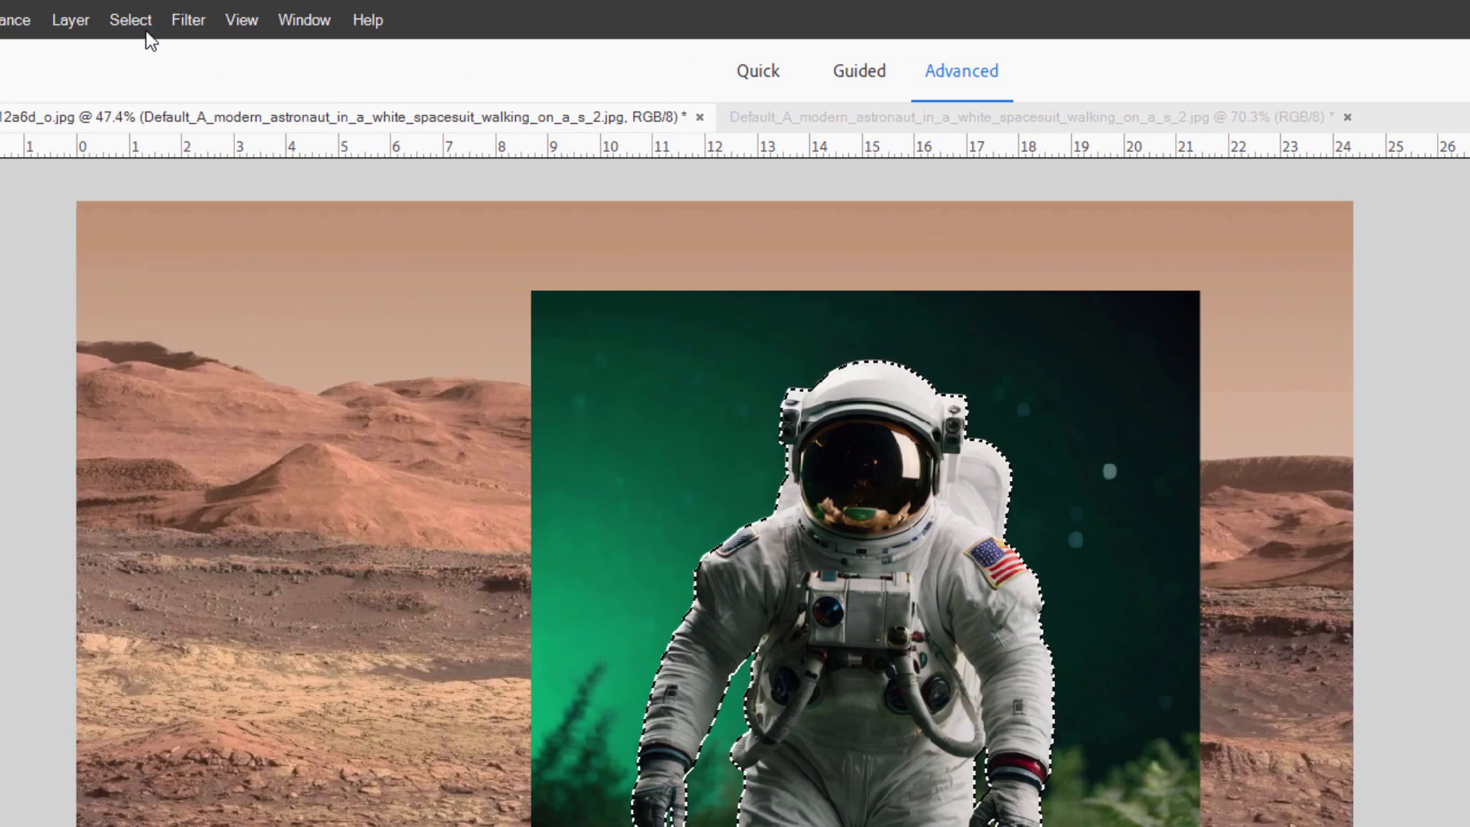
pyautogui.click(132, 21)
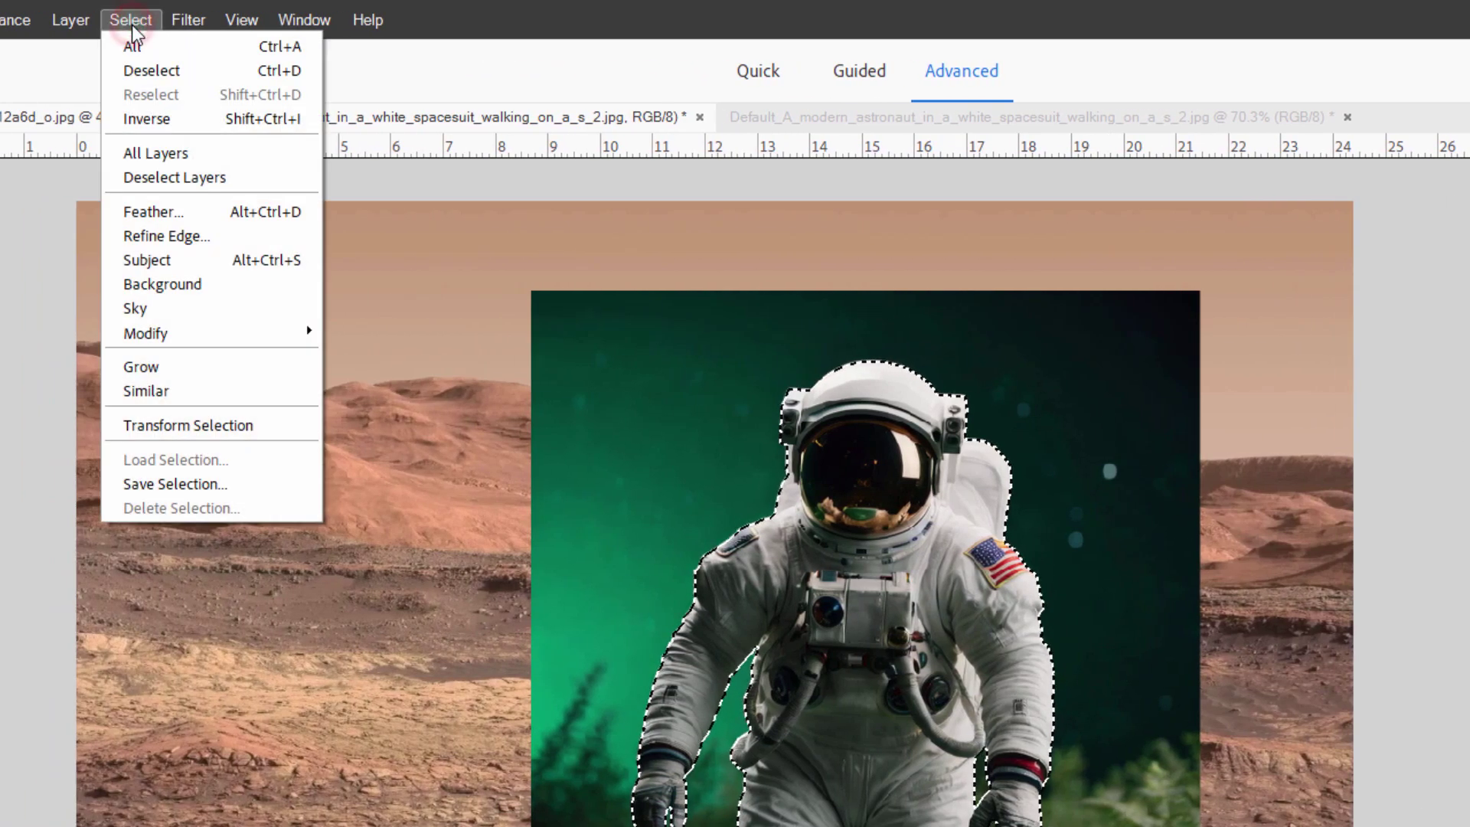
pyautogui.moveTo(202, 335)
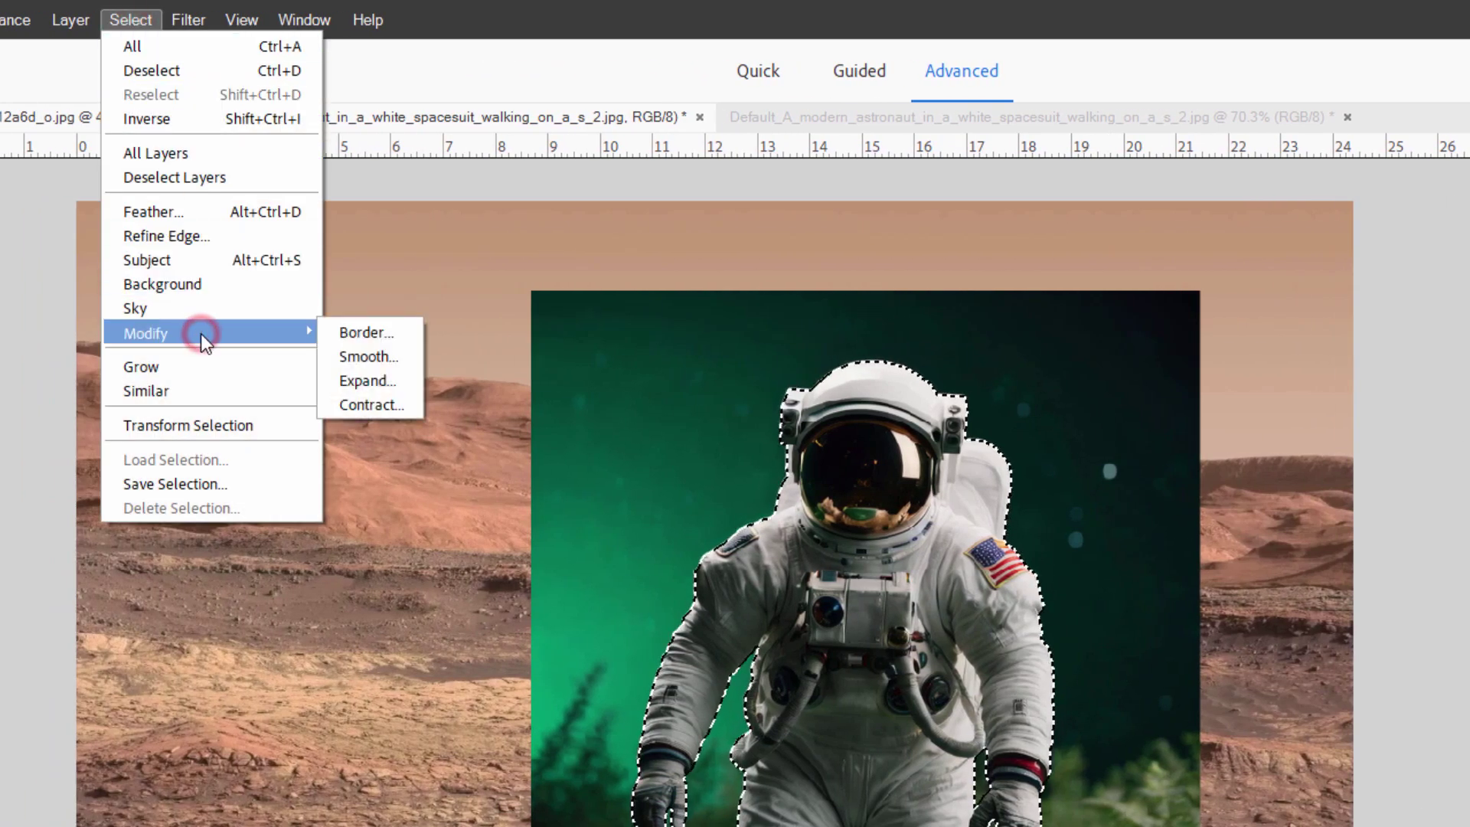
pyautogui.click(382, 406)
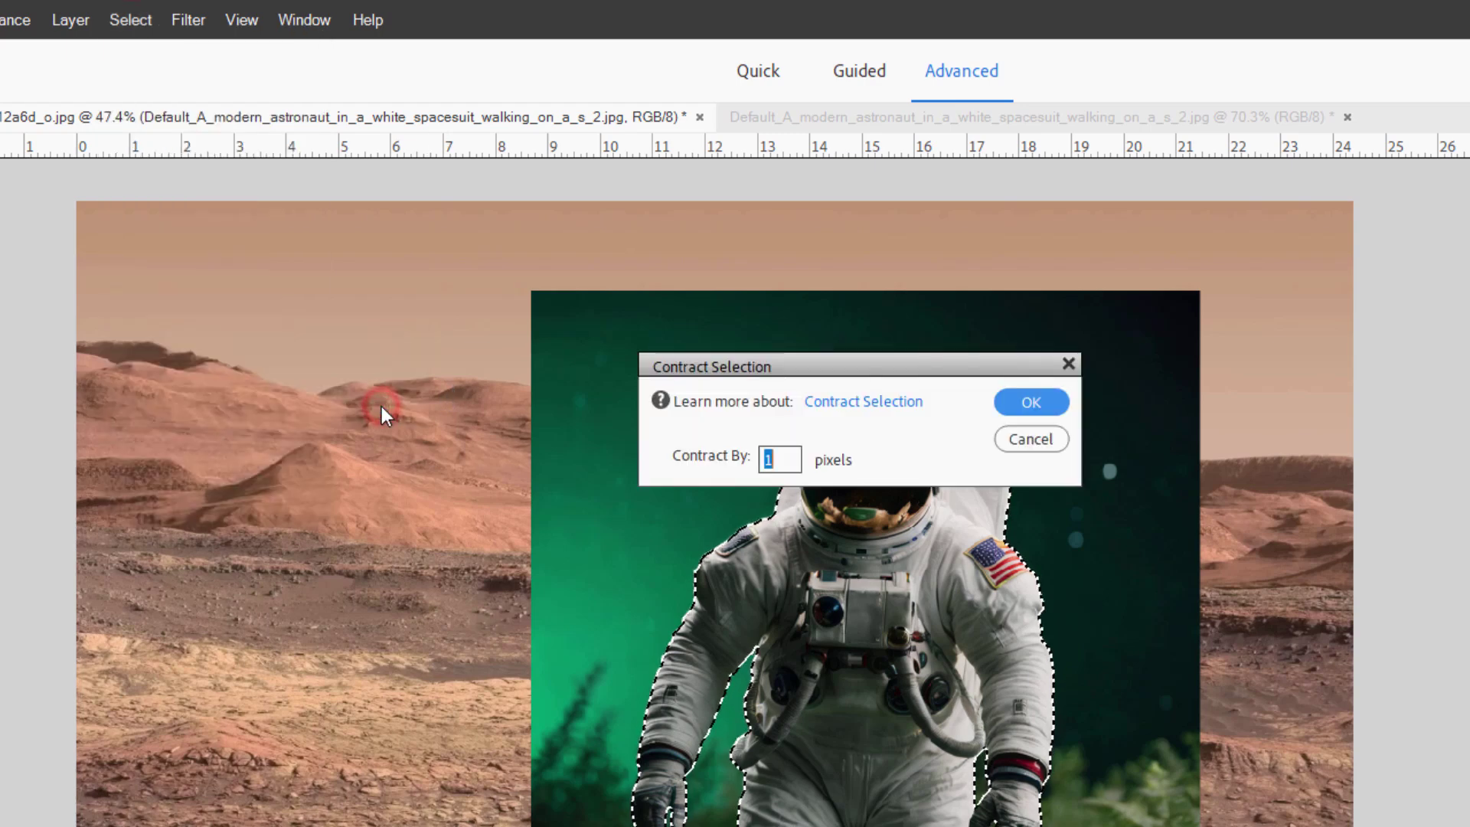
pyautogui.moveTo(795, 462); pyautogui.dragTo(744, 462)
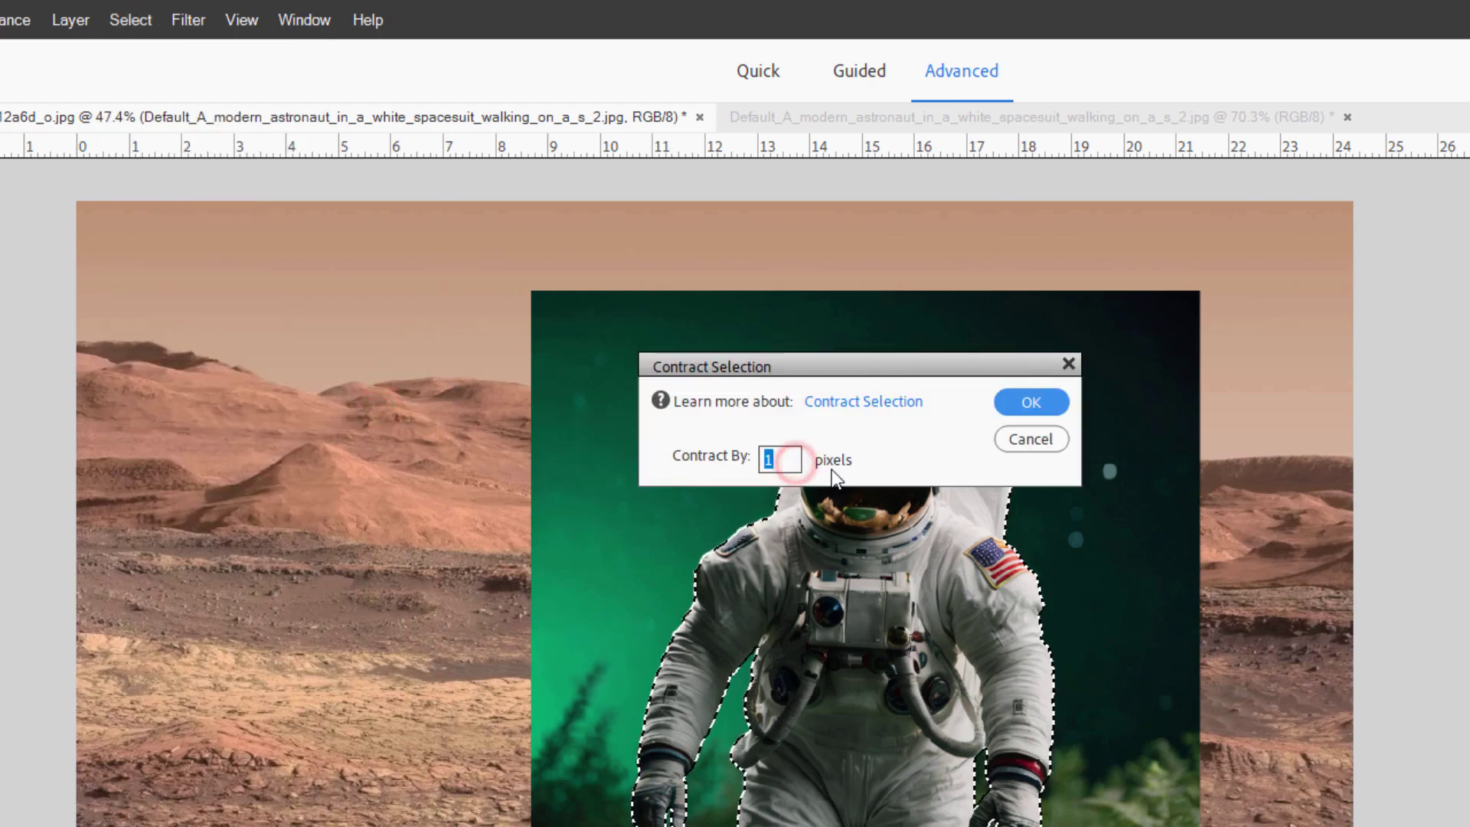
pyautogui.click(1027, 399)
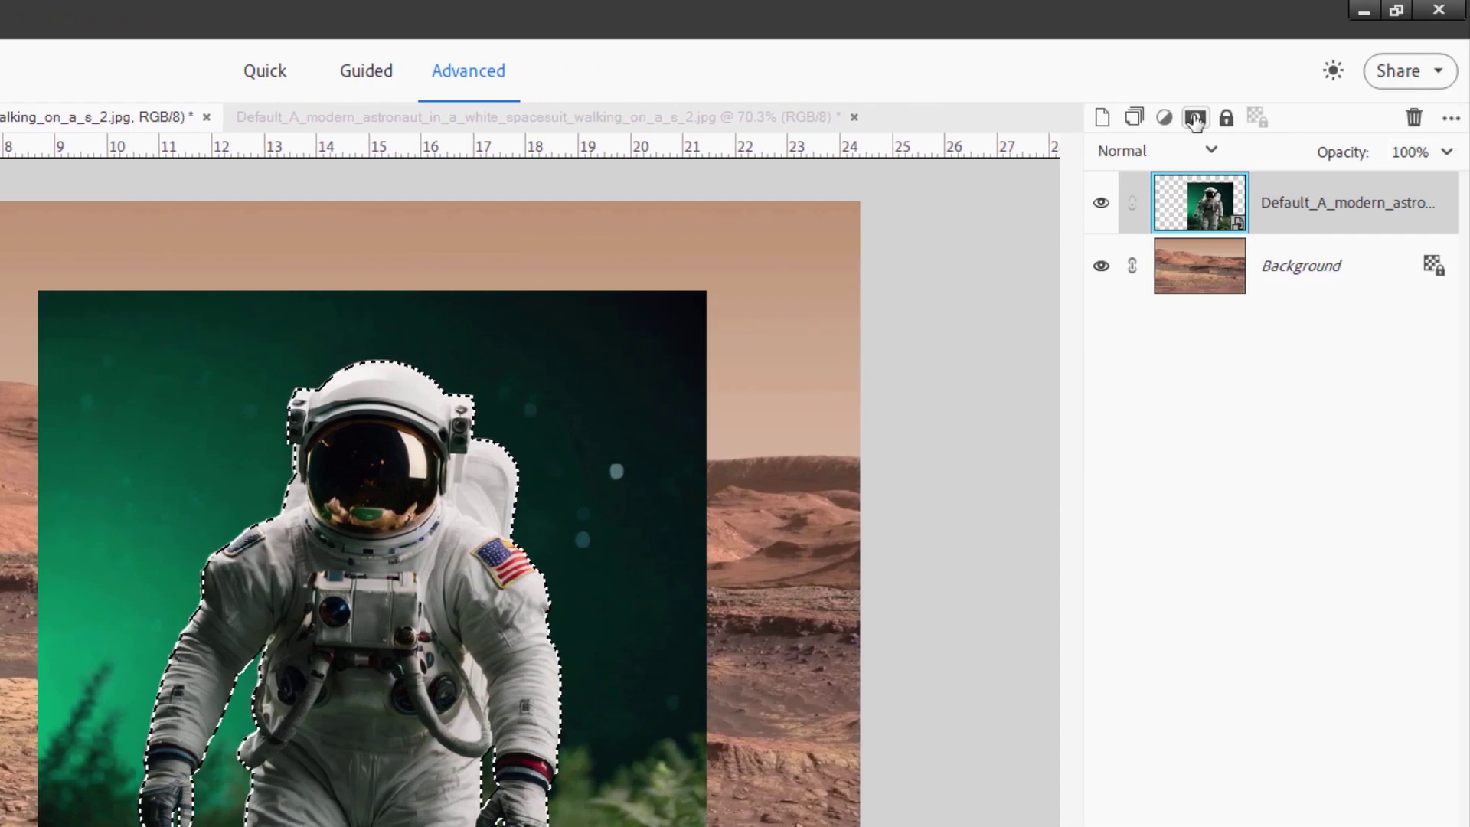
# Add a layer mask to the astronaut layer from the contracted selection, and examine the cutout's edges around the helmet.
pyautogui.click(1195, 119)
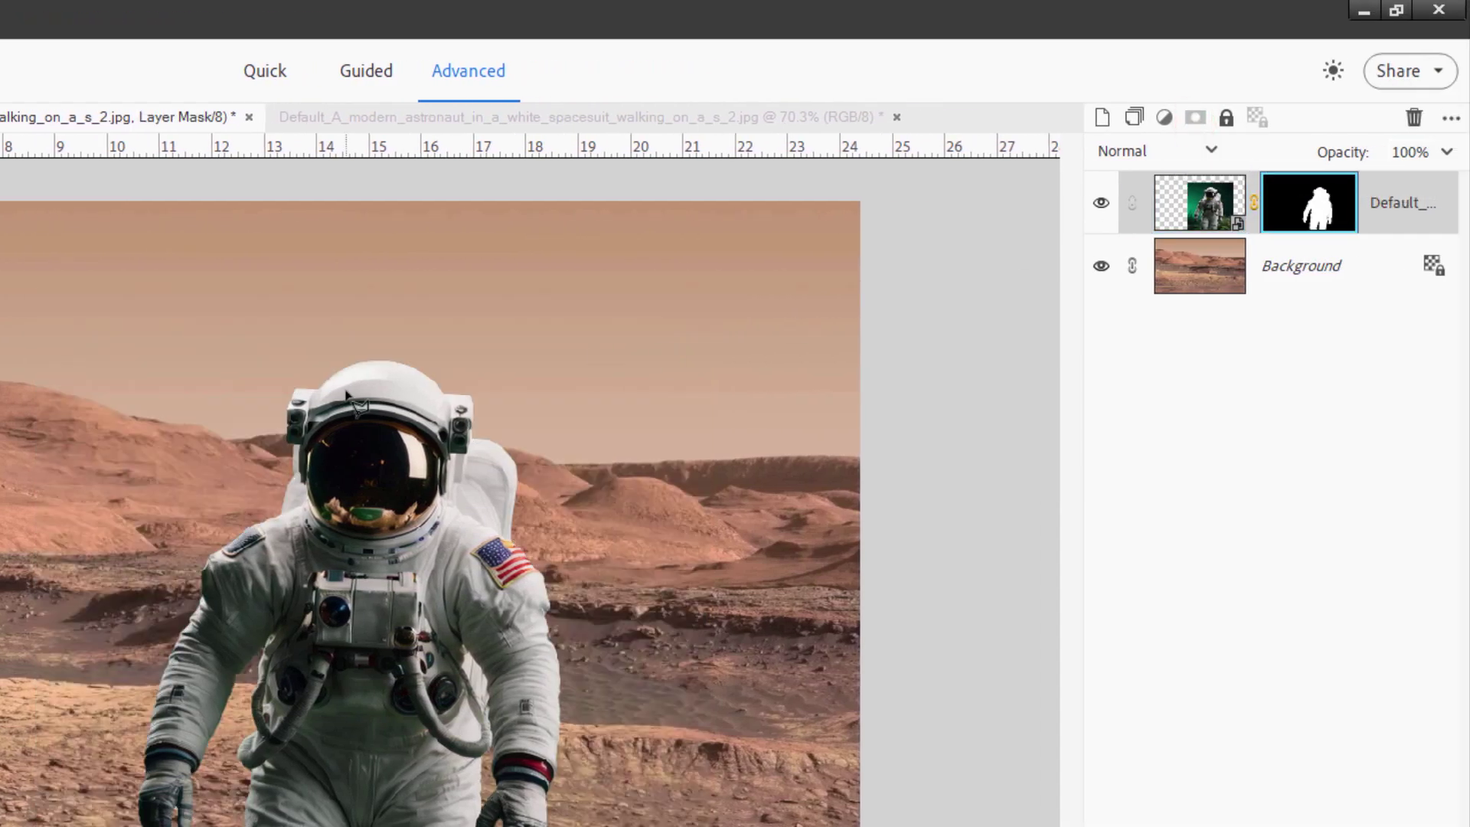
pyautogui.scroll(5, 349, 389)
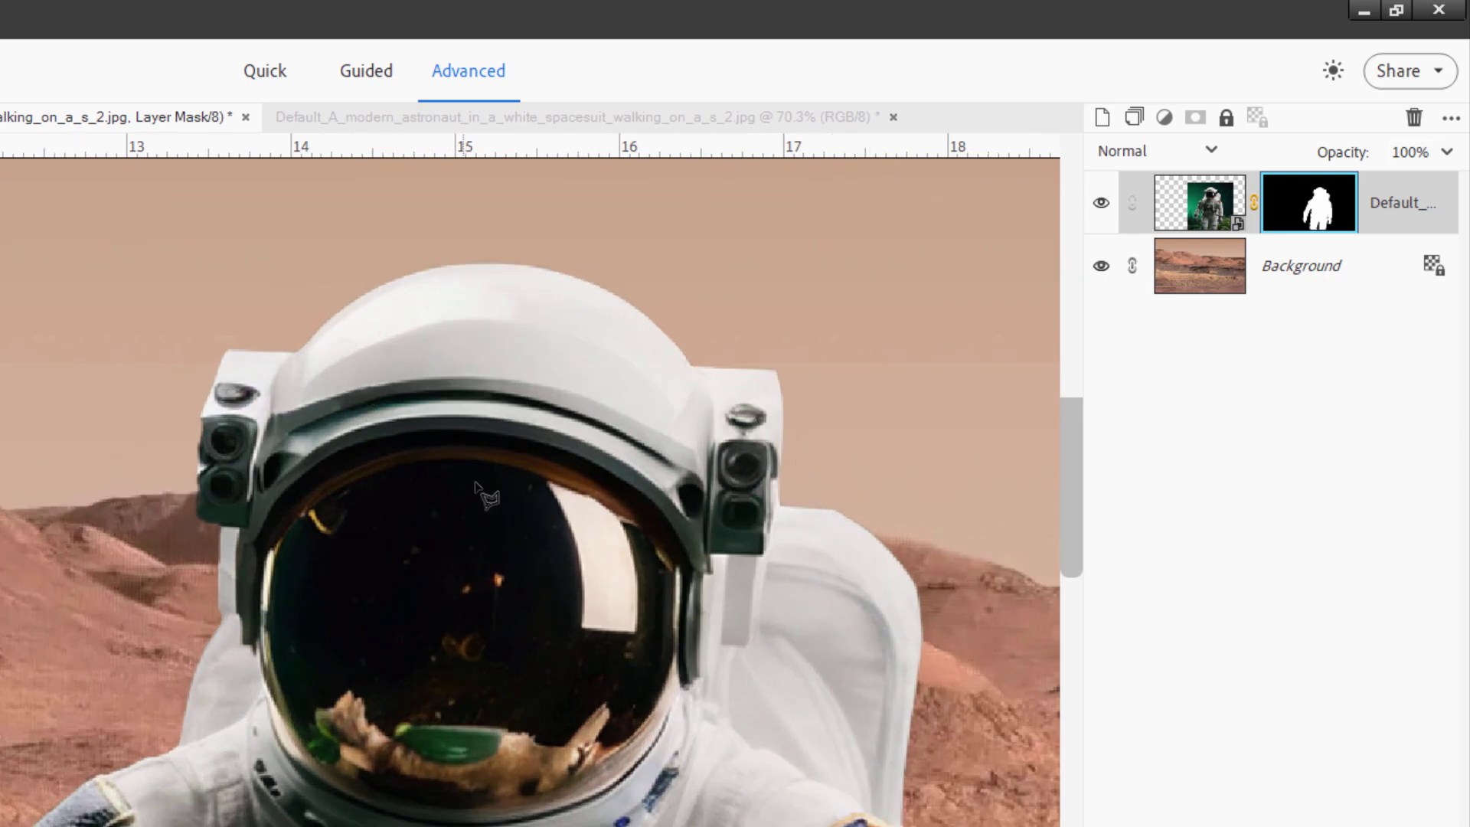
pyautogui.scroll(-5, 524, 463)
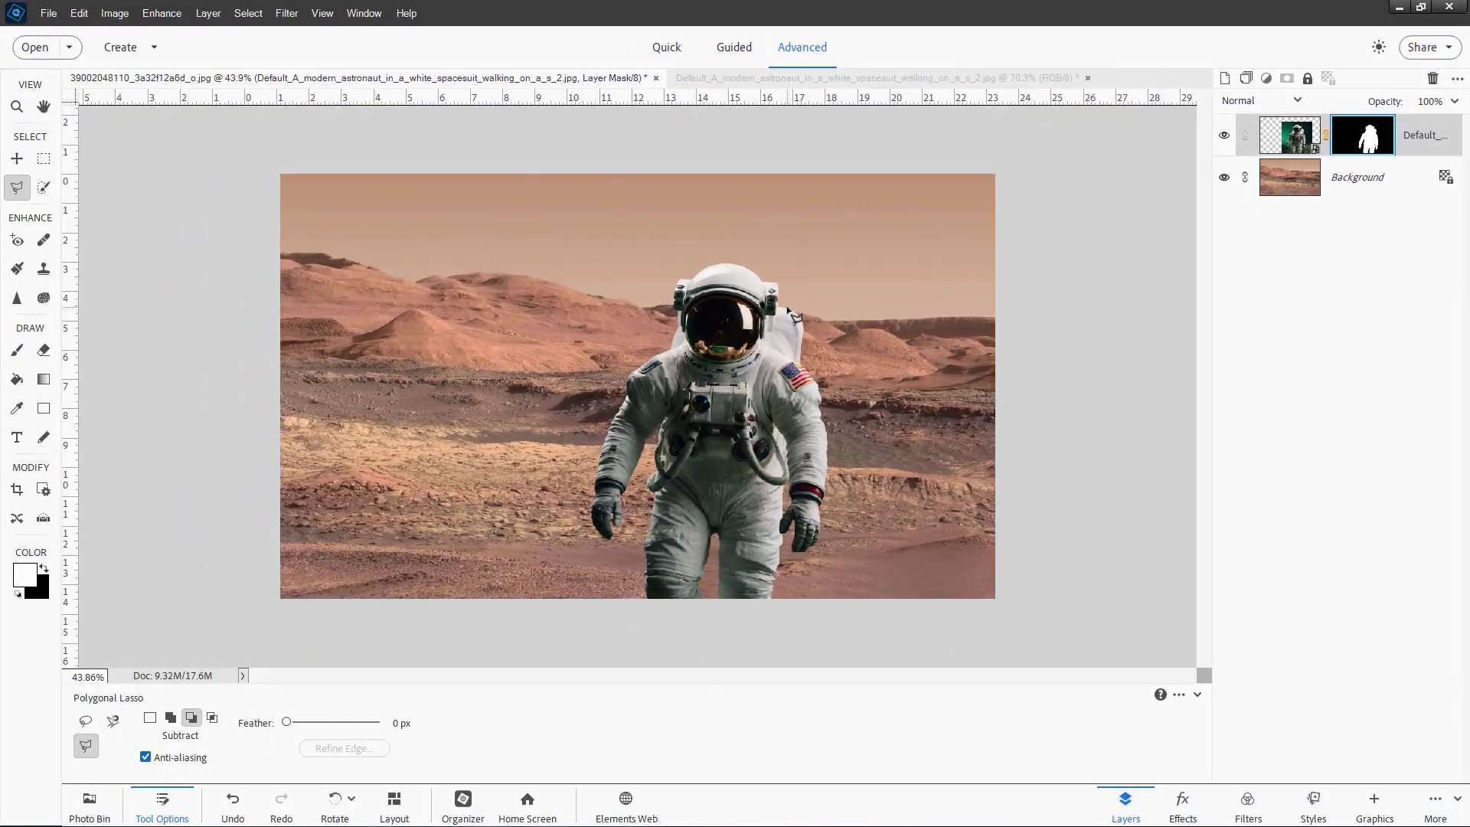
# Simplify the astronaut's smart object layer so its pixels can be edited directly.
pyautogui.scroll(3, 839, 324)
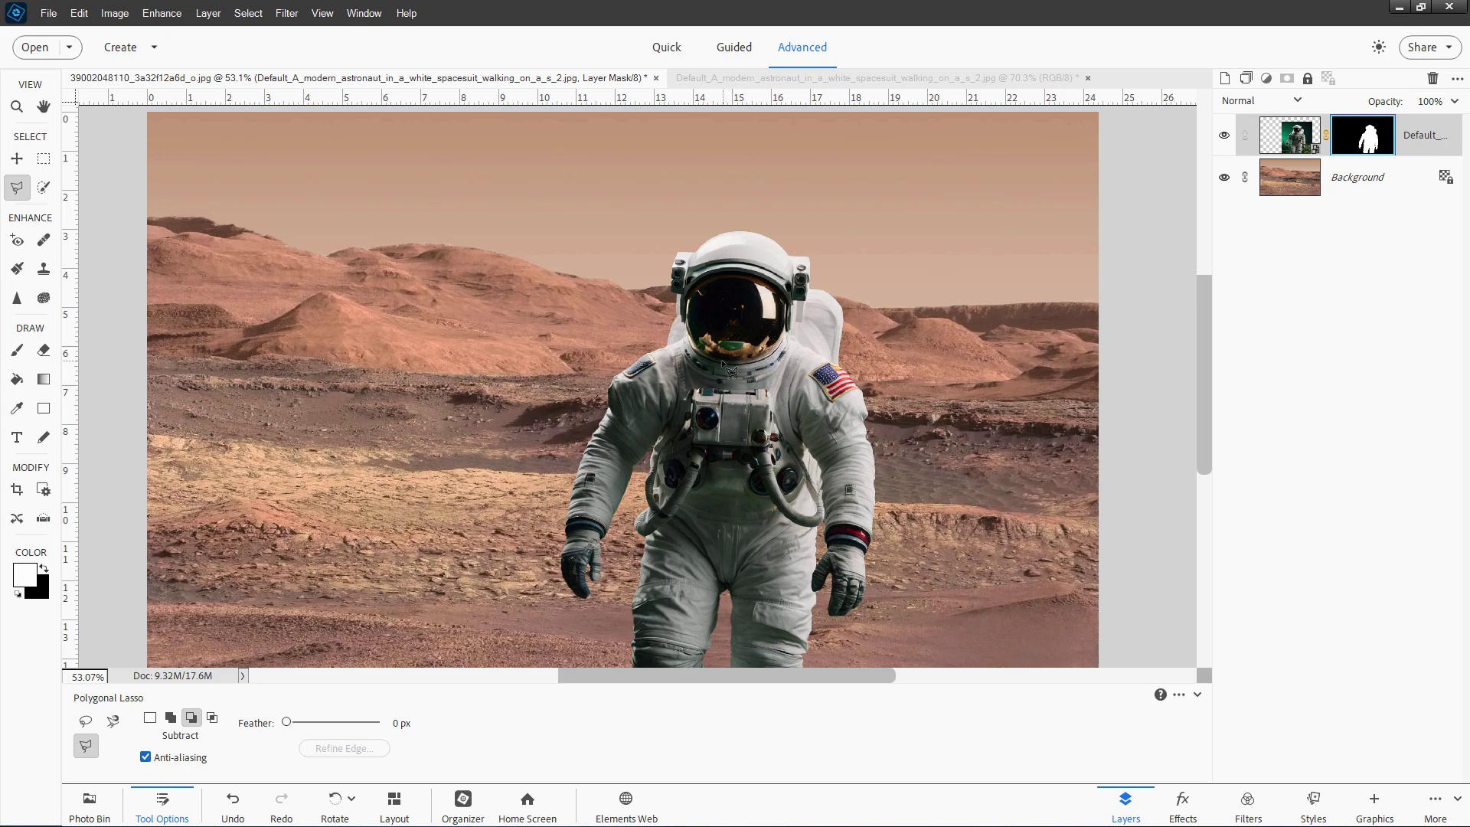
pyautogui.scroll(5, 729, 368)
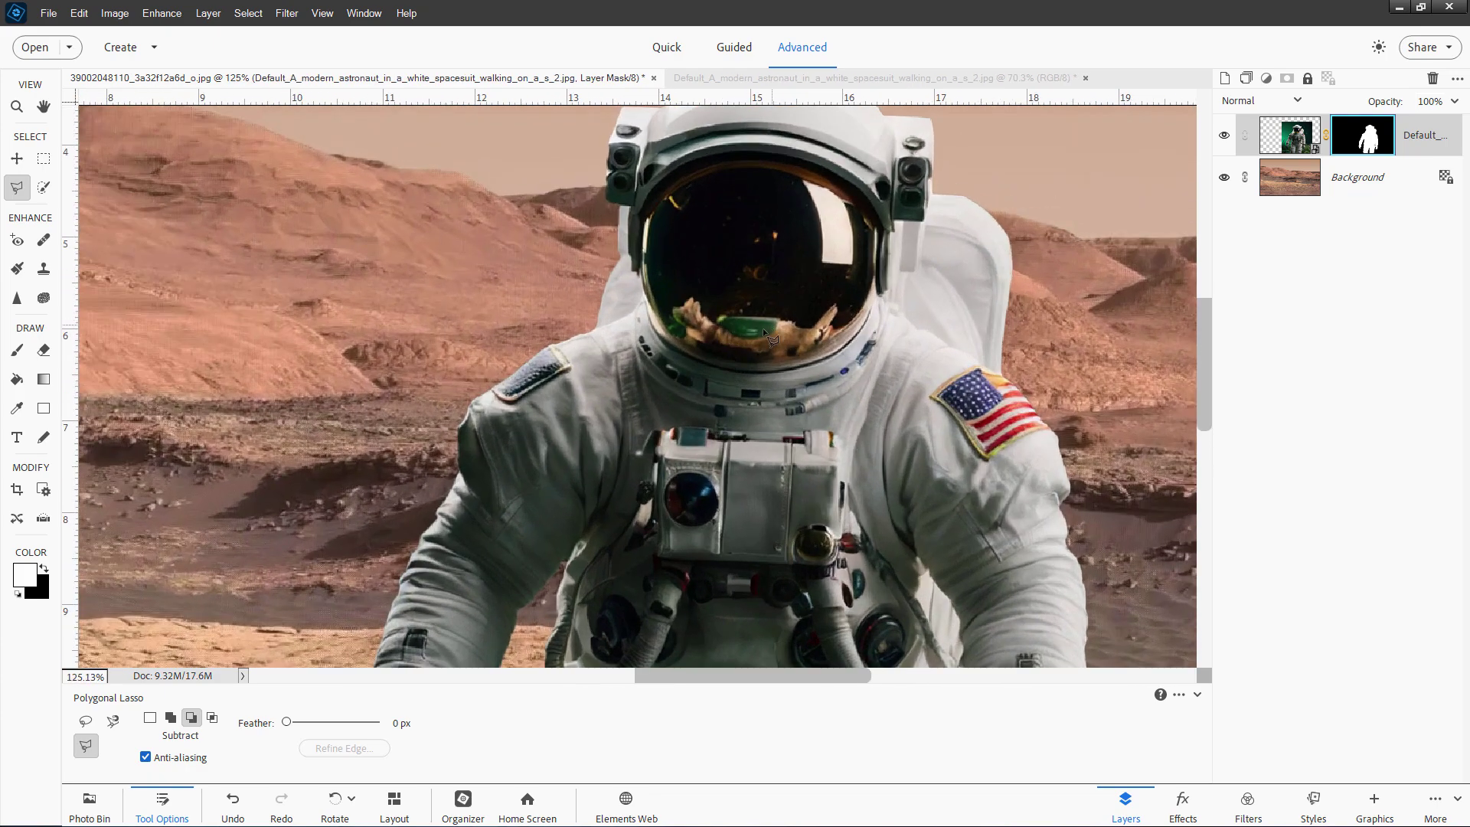
pyautogui.scroll(3, 762, 327)
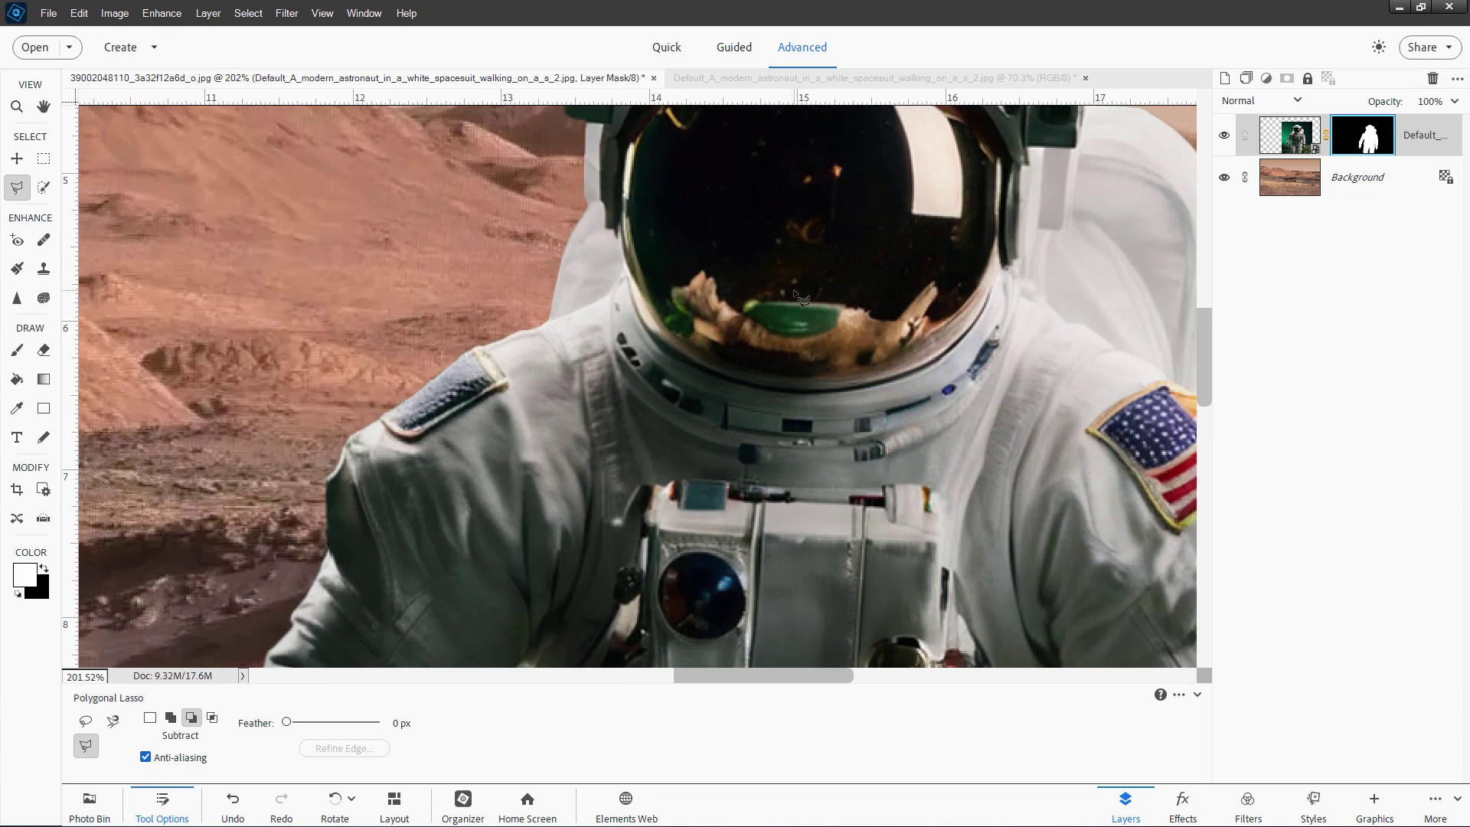
pyautogui.moveTo(805, 294); pyautogui.dragTo(799, 368)
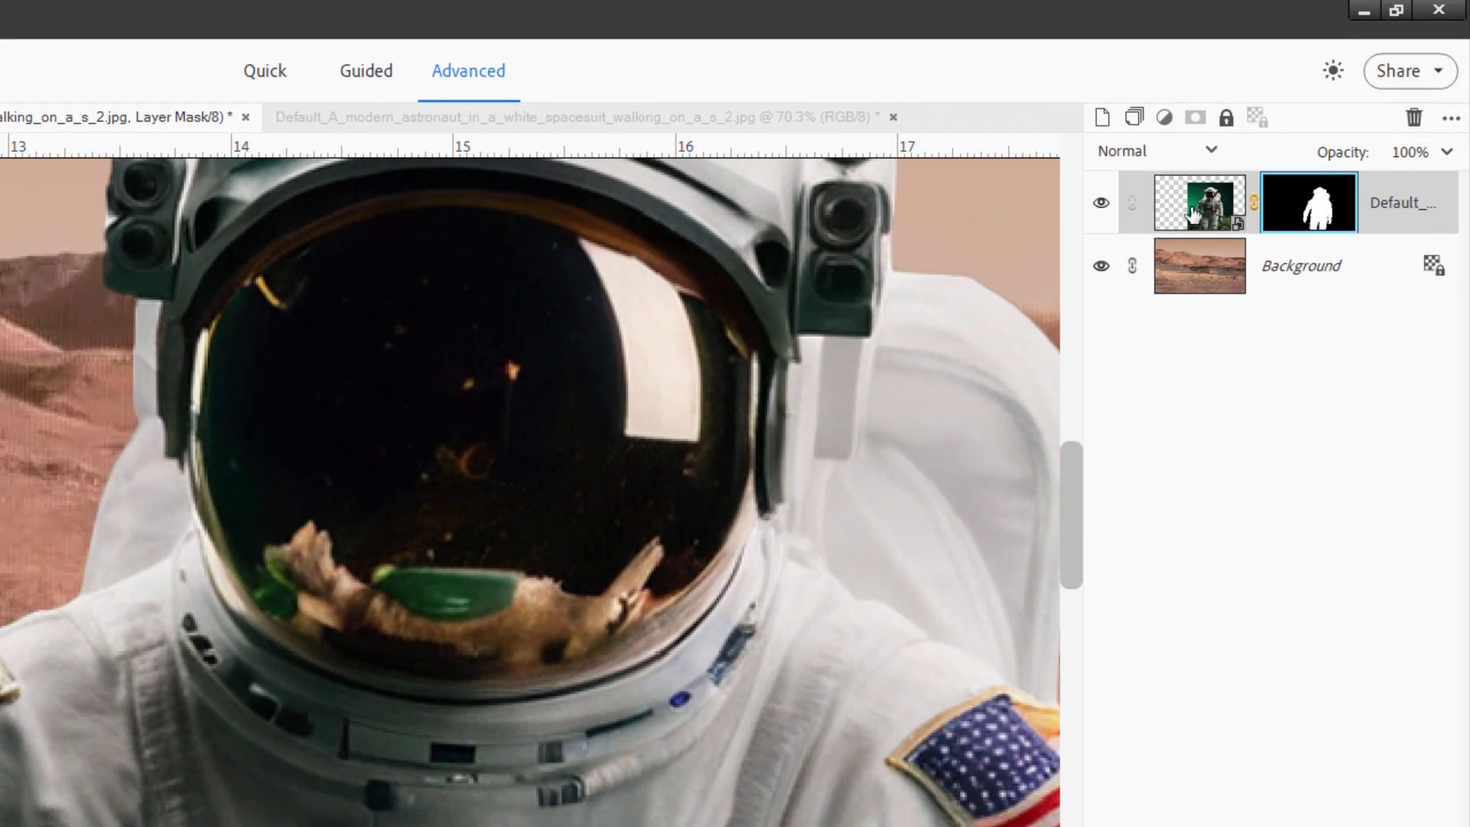
pyautogui.click(1284, 142)
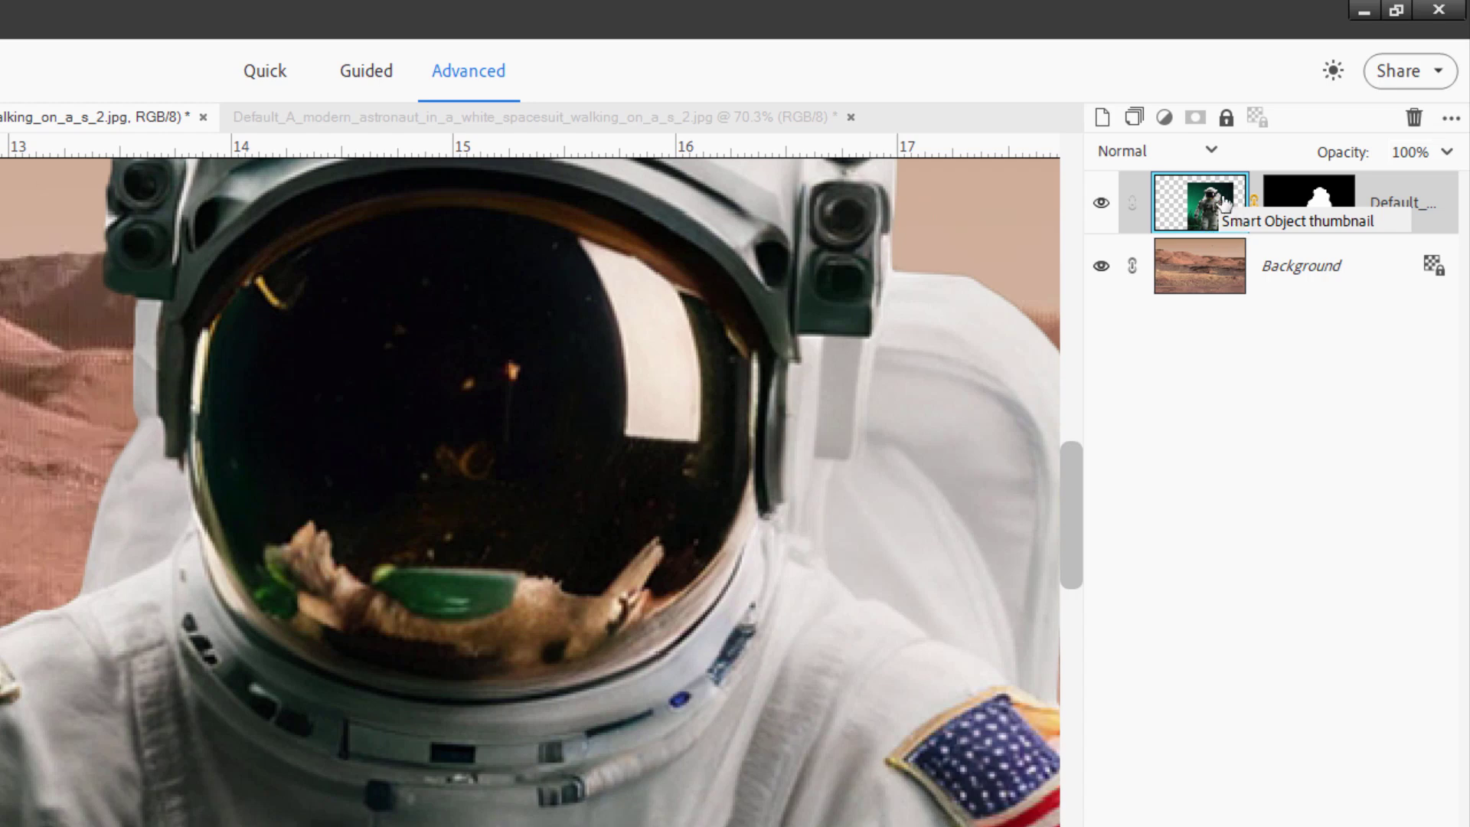
pyautogui.rightClick(1395, 208)
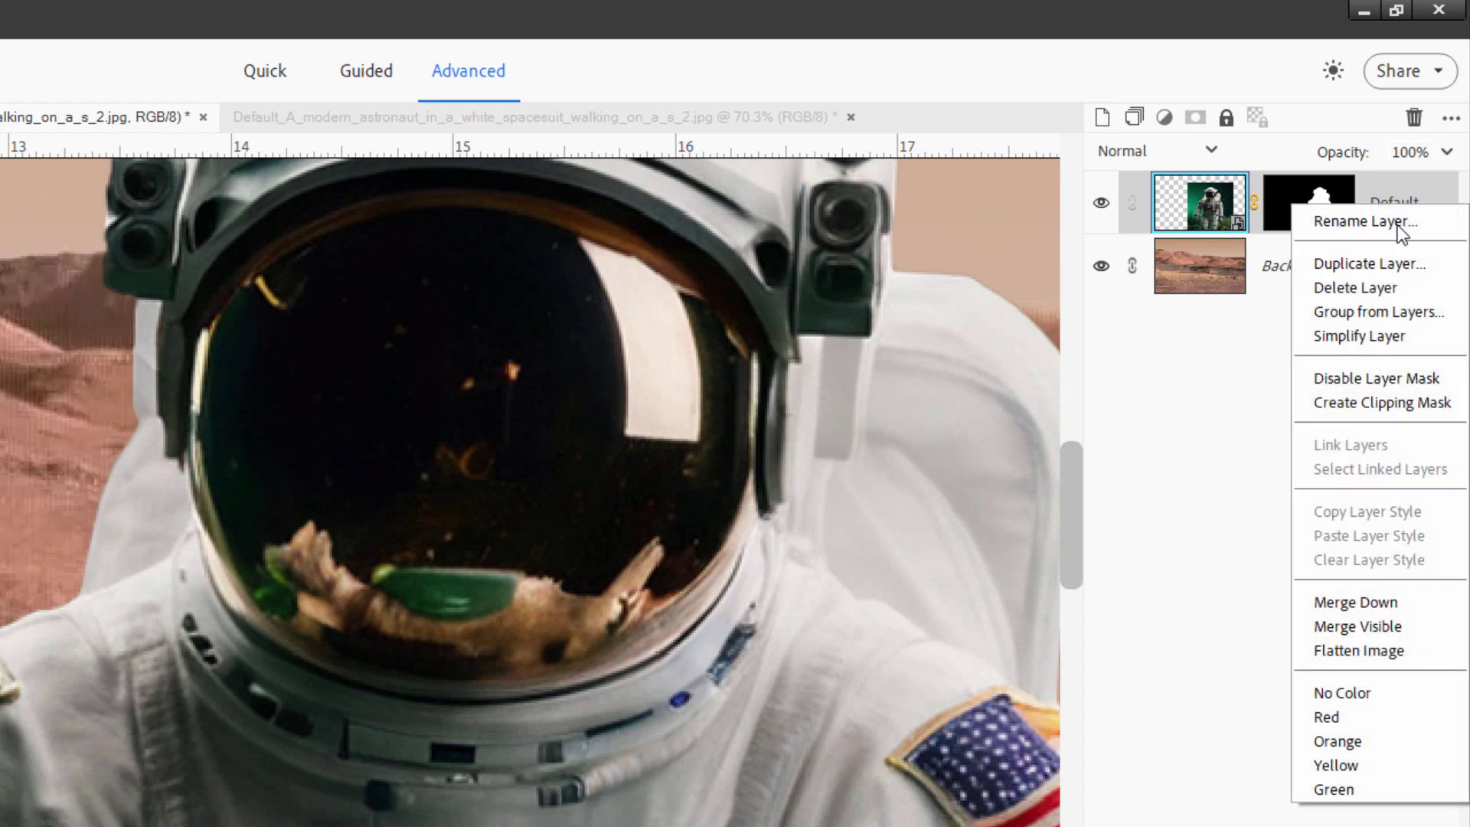
pyautogui.click(1350, 336)
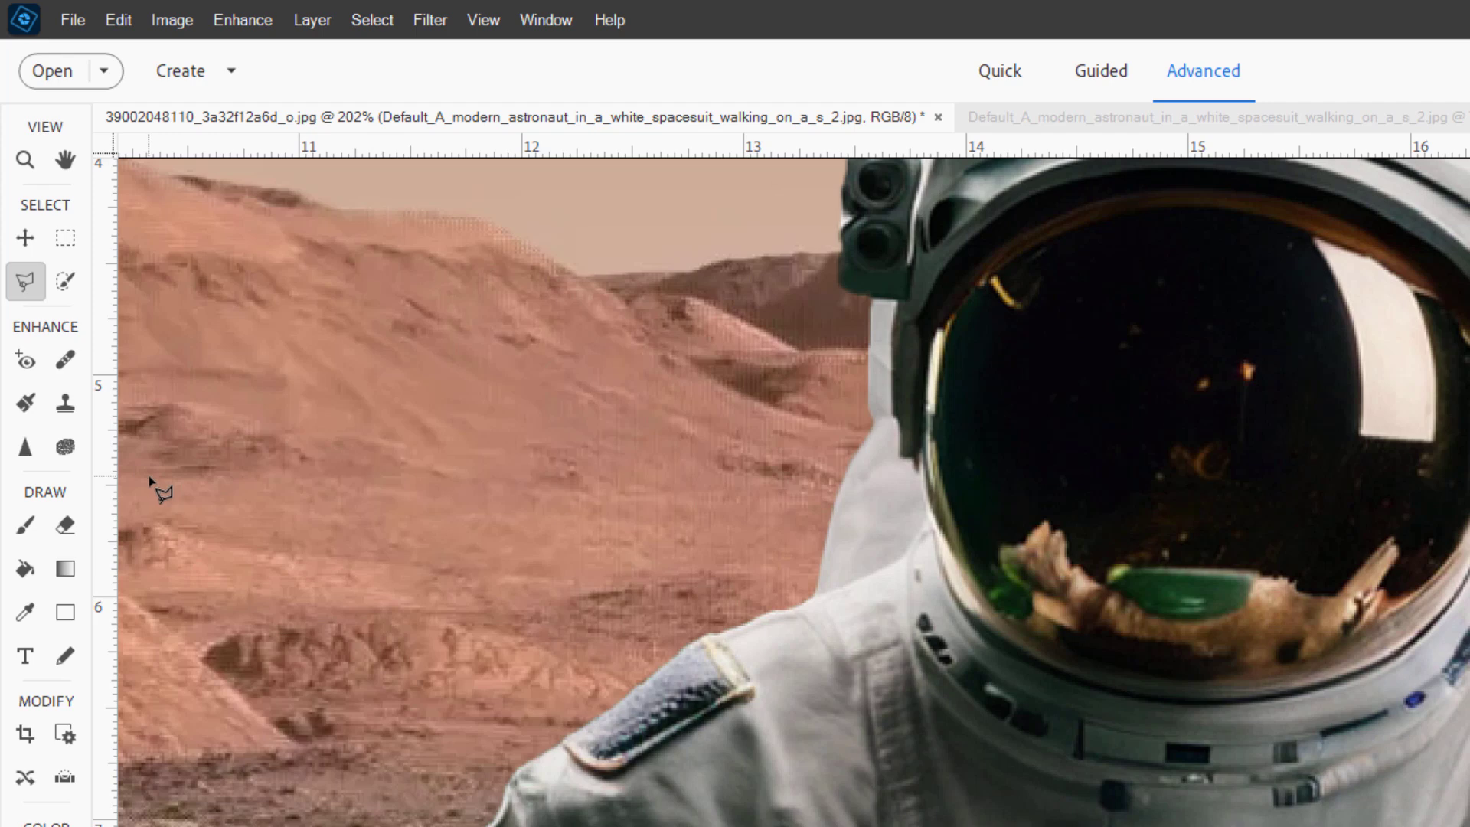
# Desaturate the green reflection low in the helmet visor with the Sponge tool at 15 px size and 100% flow.
pyautogui.click(66, 447)
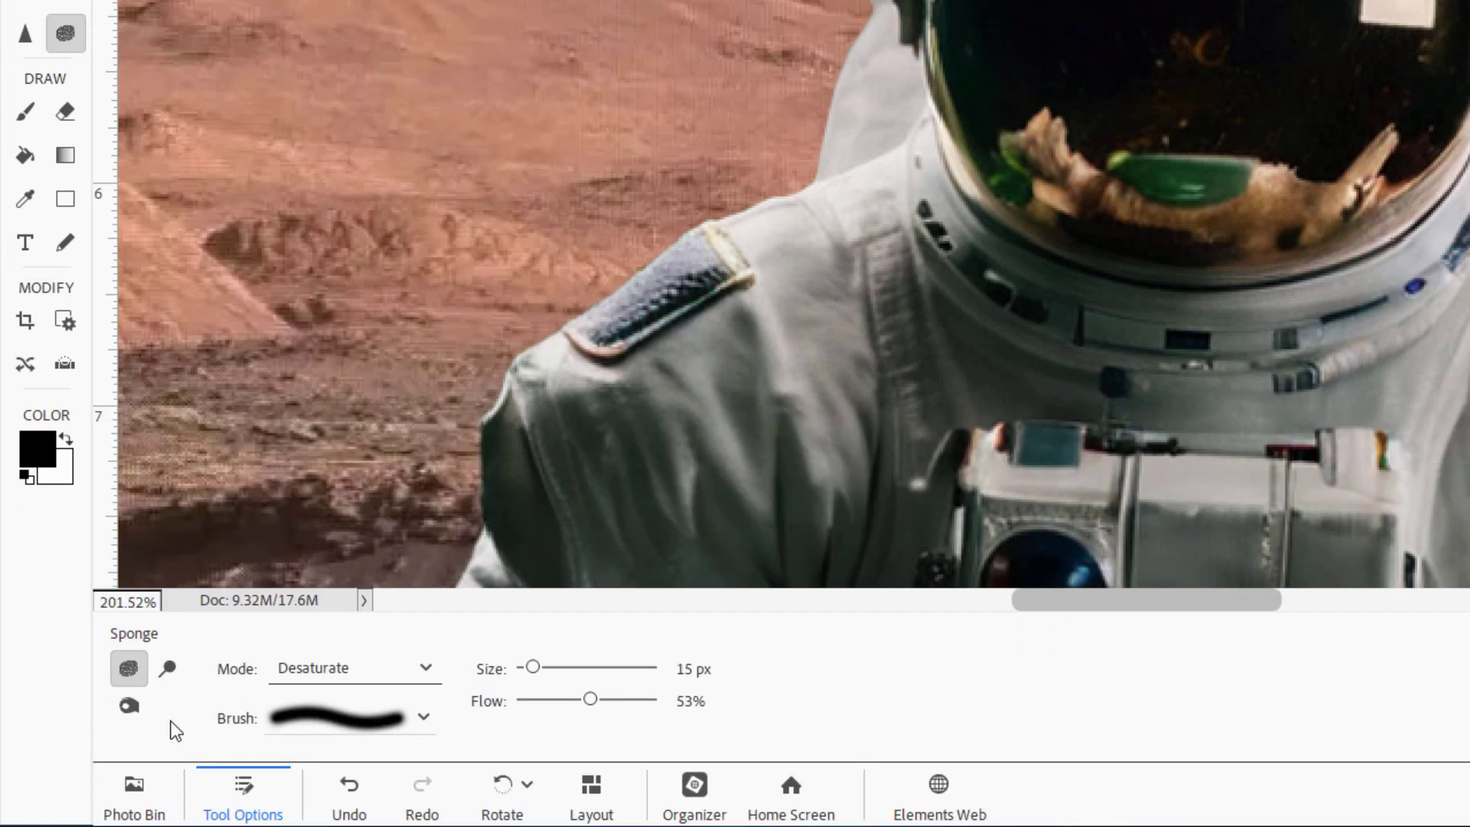
pyautogui.click(128, 705)
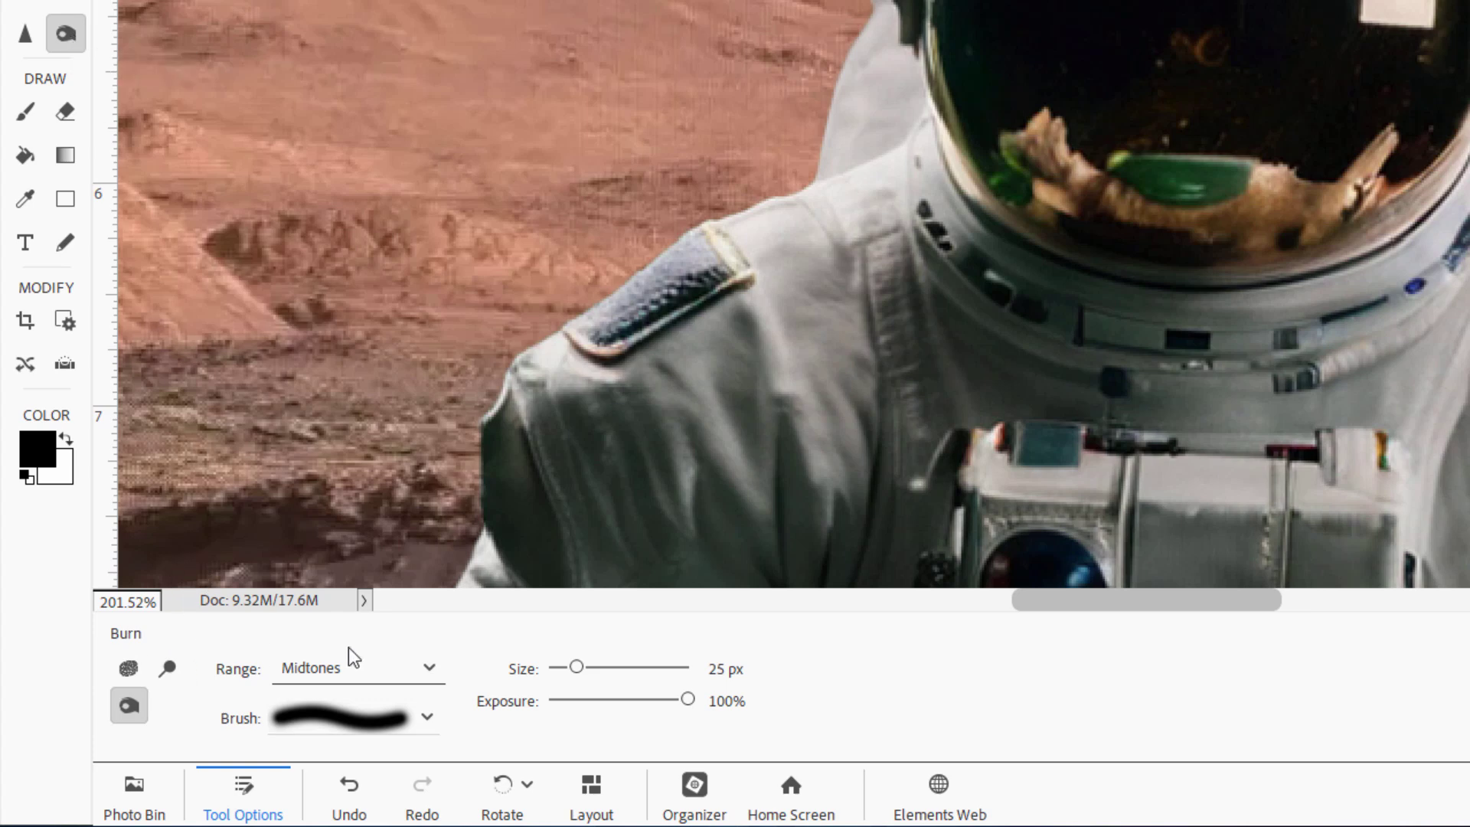
pyautogui.click(129, 669)
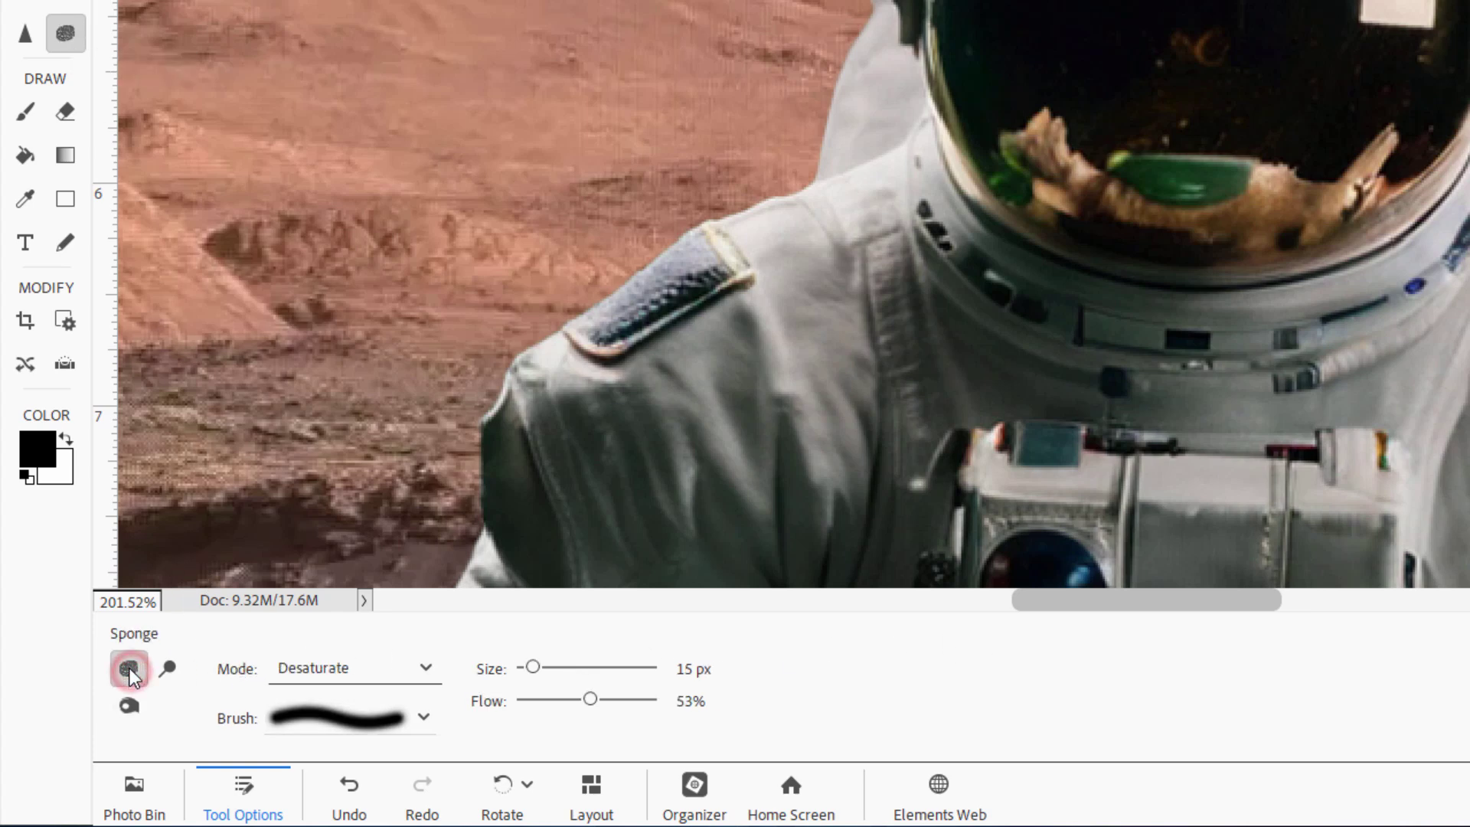
pyautogui.click(424, 667)
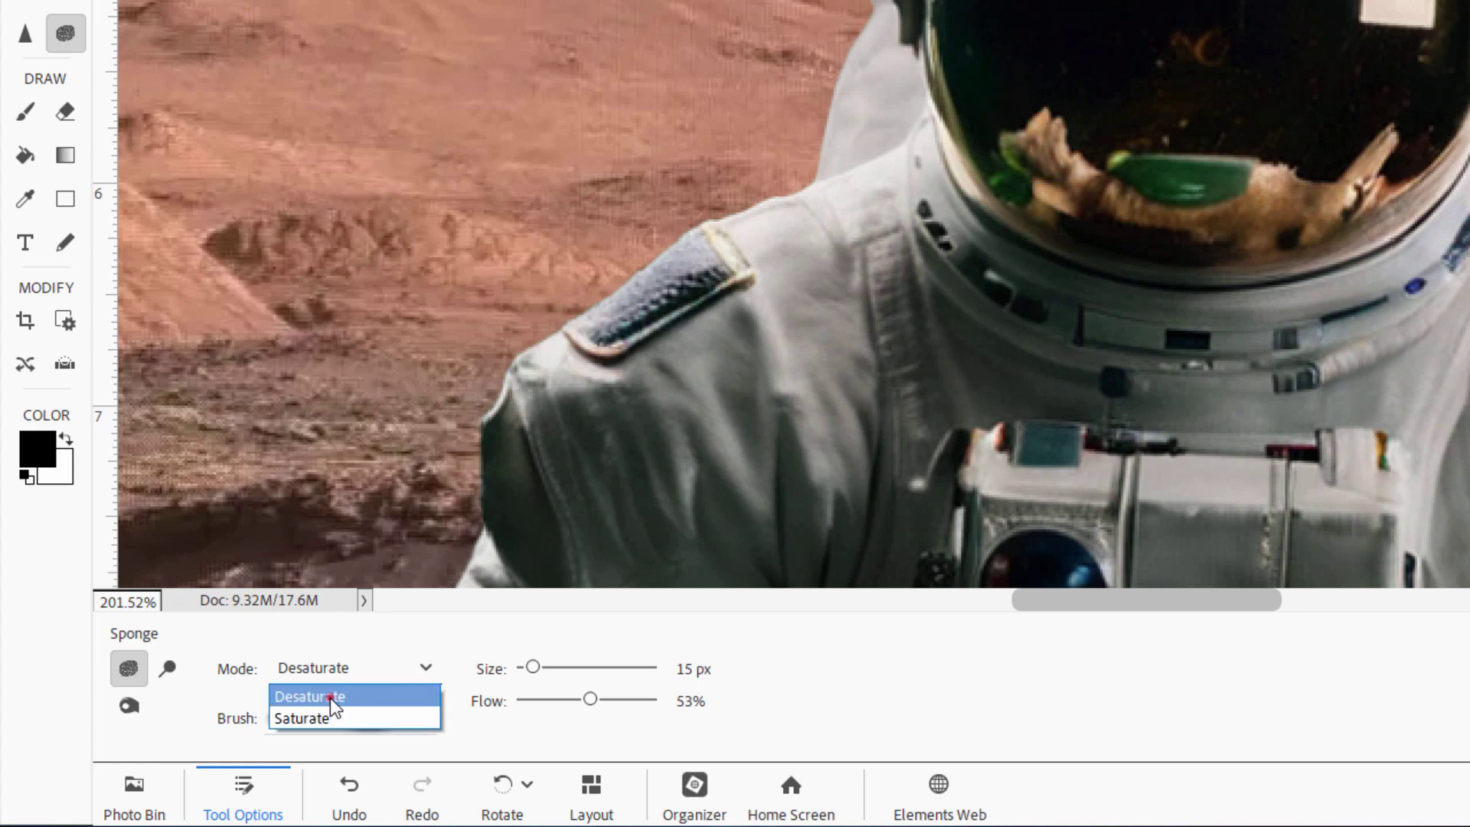
pyautogui.click(329, 697)
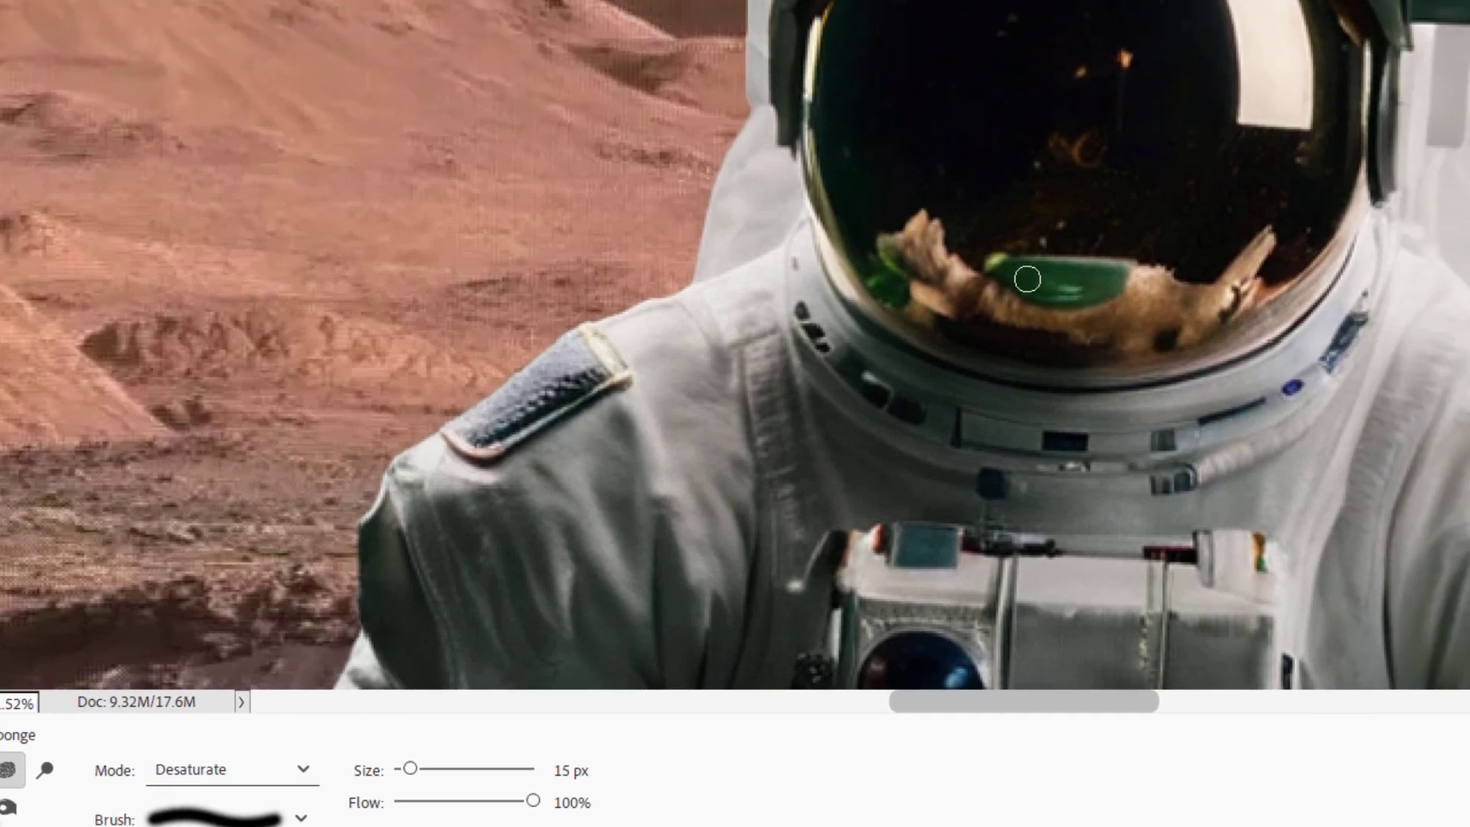
pyautogui.moveTo(1140, 176); pyautogui.dragTo(1162, 186)
pyautogui.moveTo(853, 439)
pyautogui.mouseDown()
pyautogui.moveTo(931, 450)
pyautogui.moveTo(941, 432)
pyautogui.moveTo(826, 445)
pyautogui.moveTo(906, 438)
pyautogui.mouseUp()
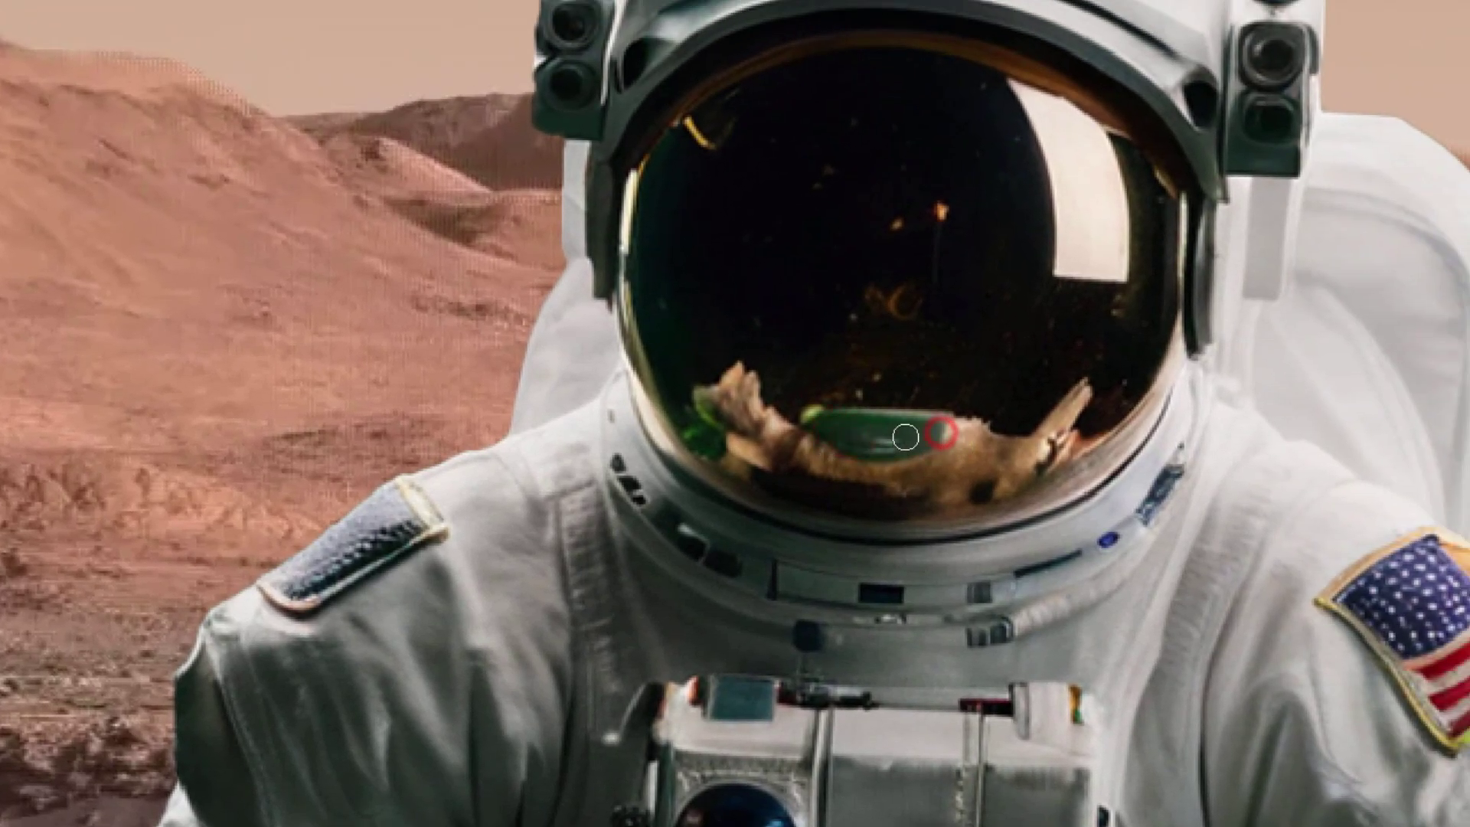
pyautogui.moveTo(778, 449); pyautogui.dragTo(891, 457)
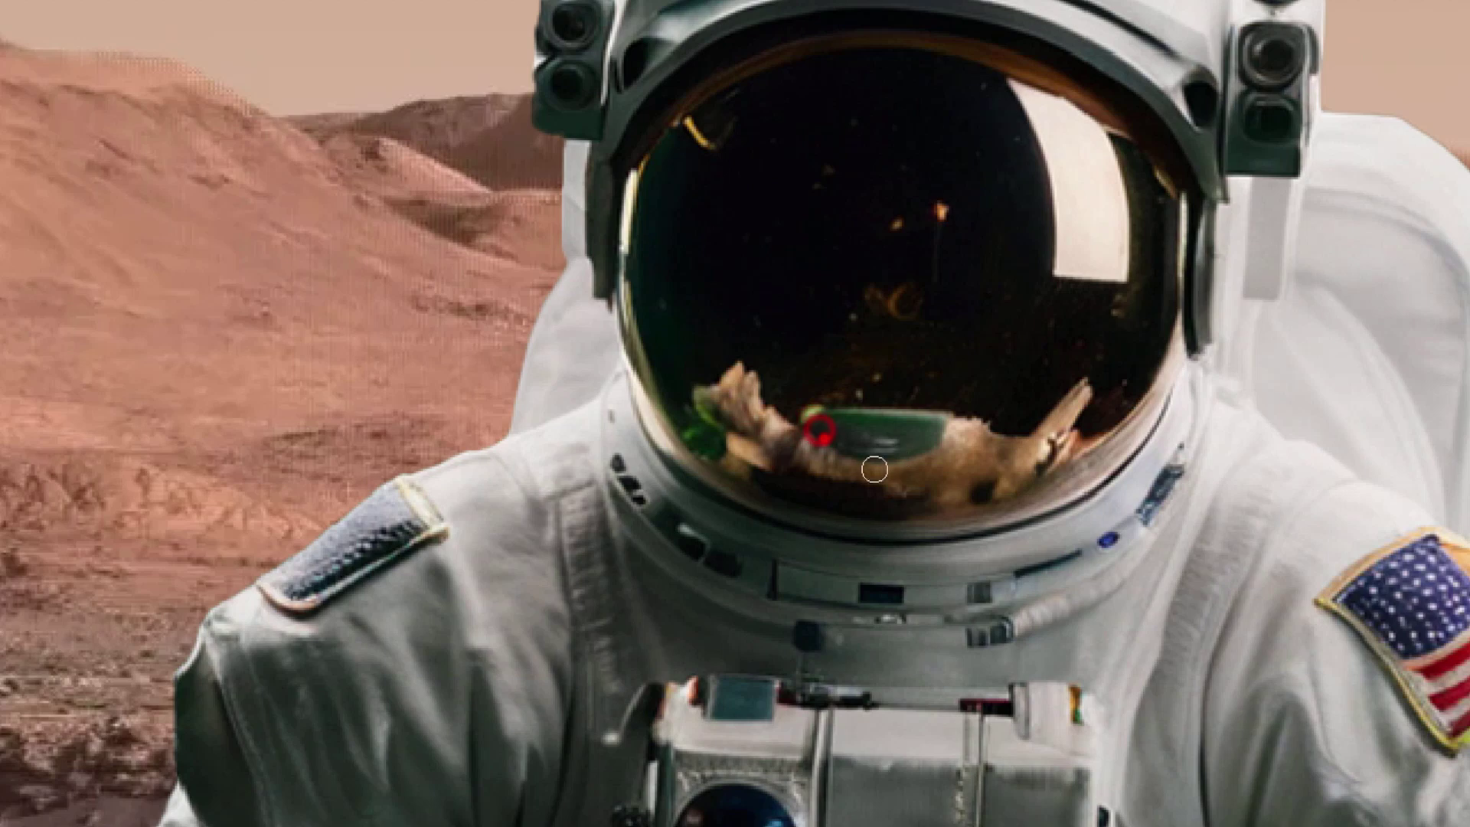
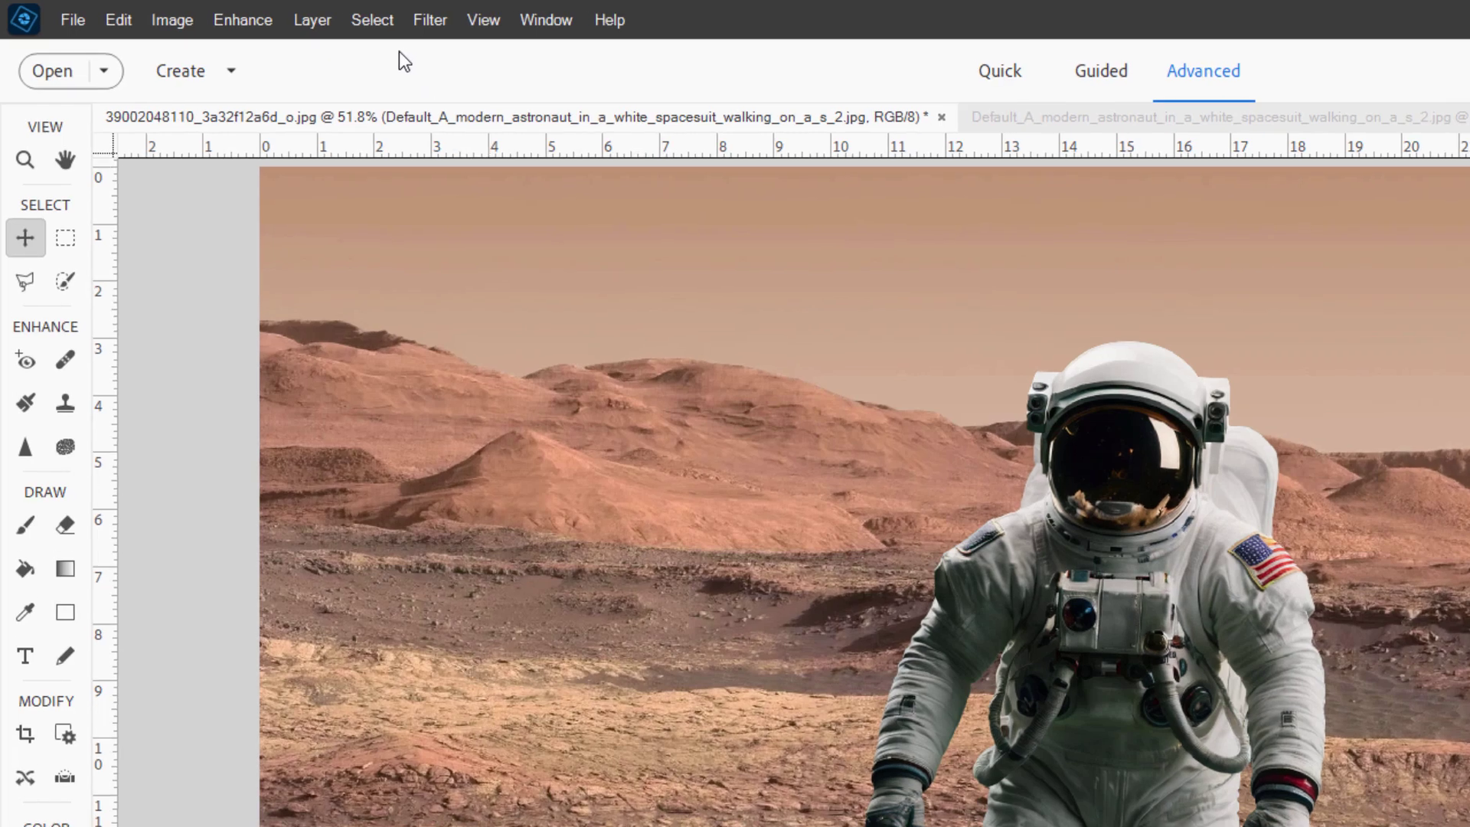
# Add a Photo Filter adjustment layer above the astronaut layer, using the previous layer to create a clipping mask.
pyautogui.click(319, 23)
pyautogui.click(413, 208)
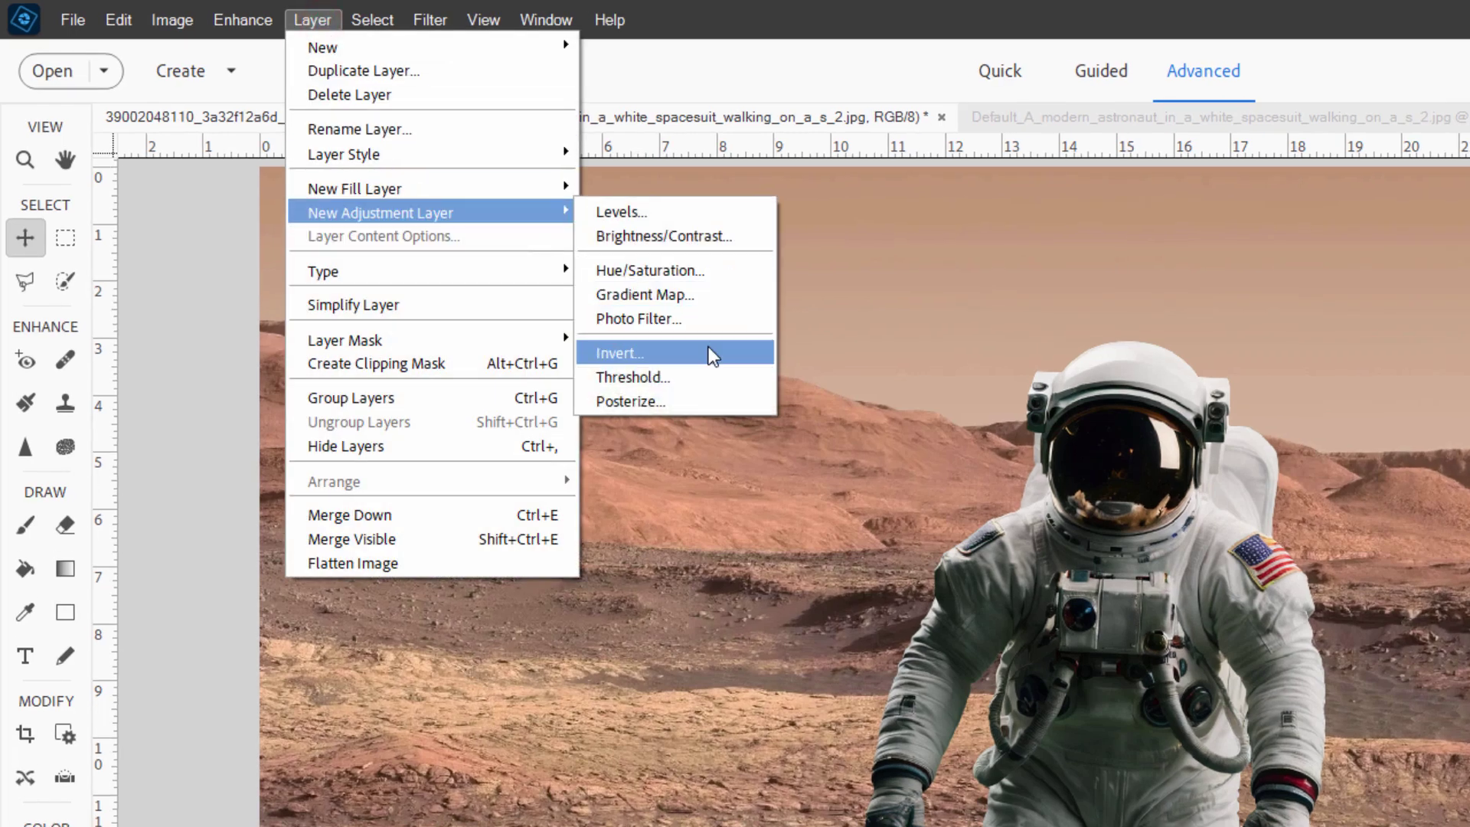
pyautogui.click(681, 321)
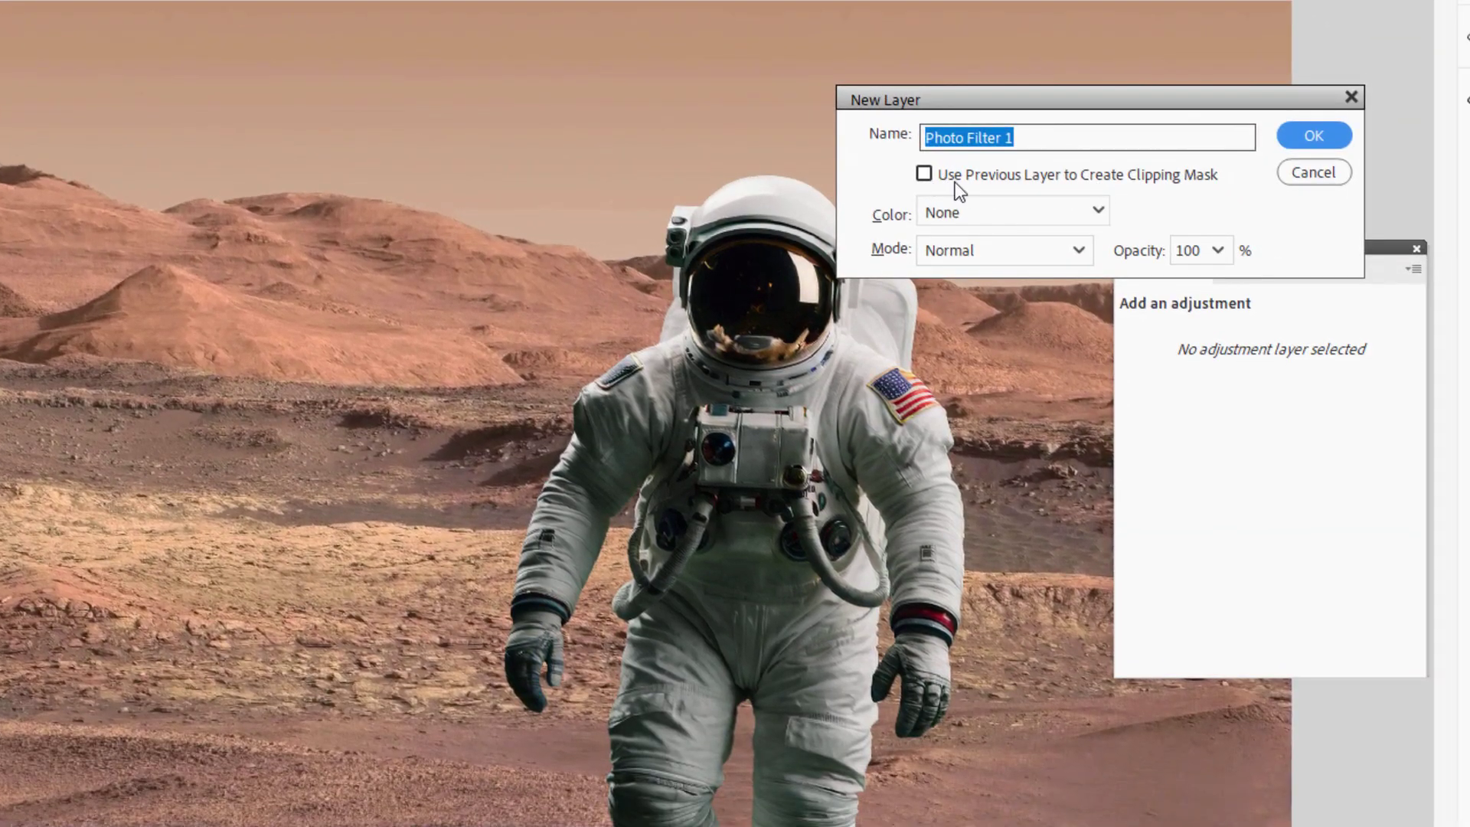
pyautogui.click(925, 174)
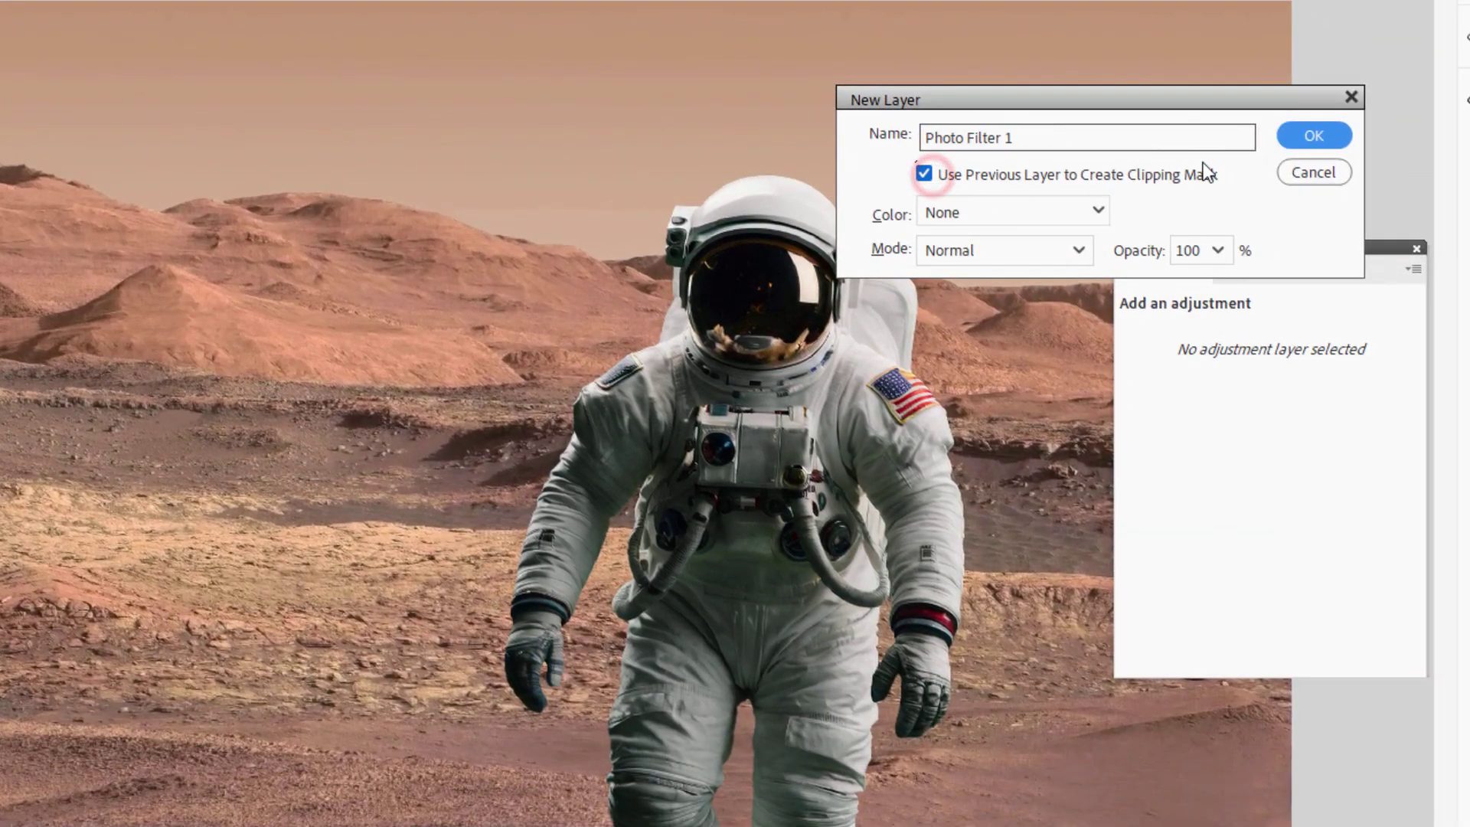
pyautogui.click(1299, 139)
pyautogui.moveTo(1303, 244); pyautogui.dragTo(1284, 191)
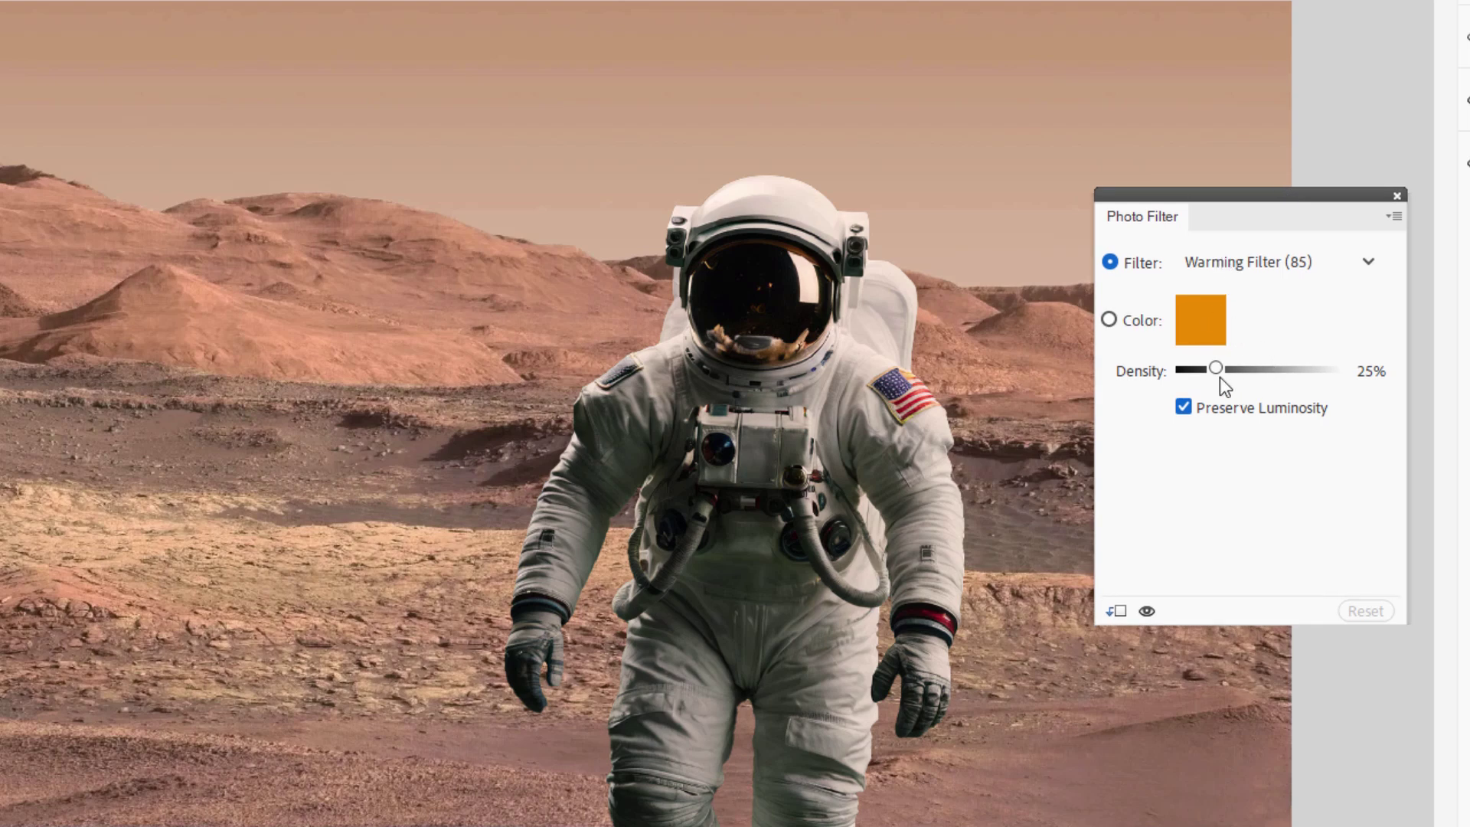
# Set the photo filter to Orange with 77% density, and compare the astronaut with and without the filter.
pyautogui.moveTo(1221, 378); pyautogui.dragTo(1282, 371)
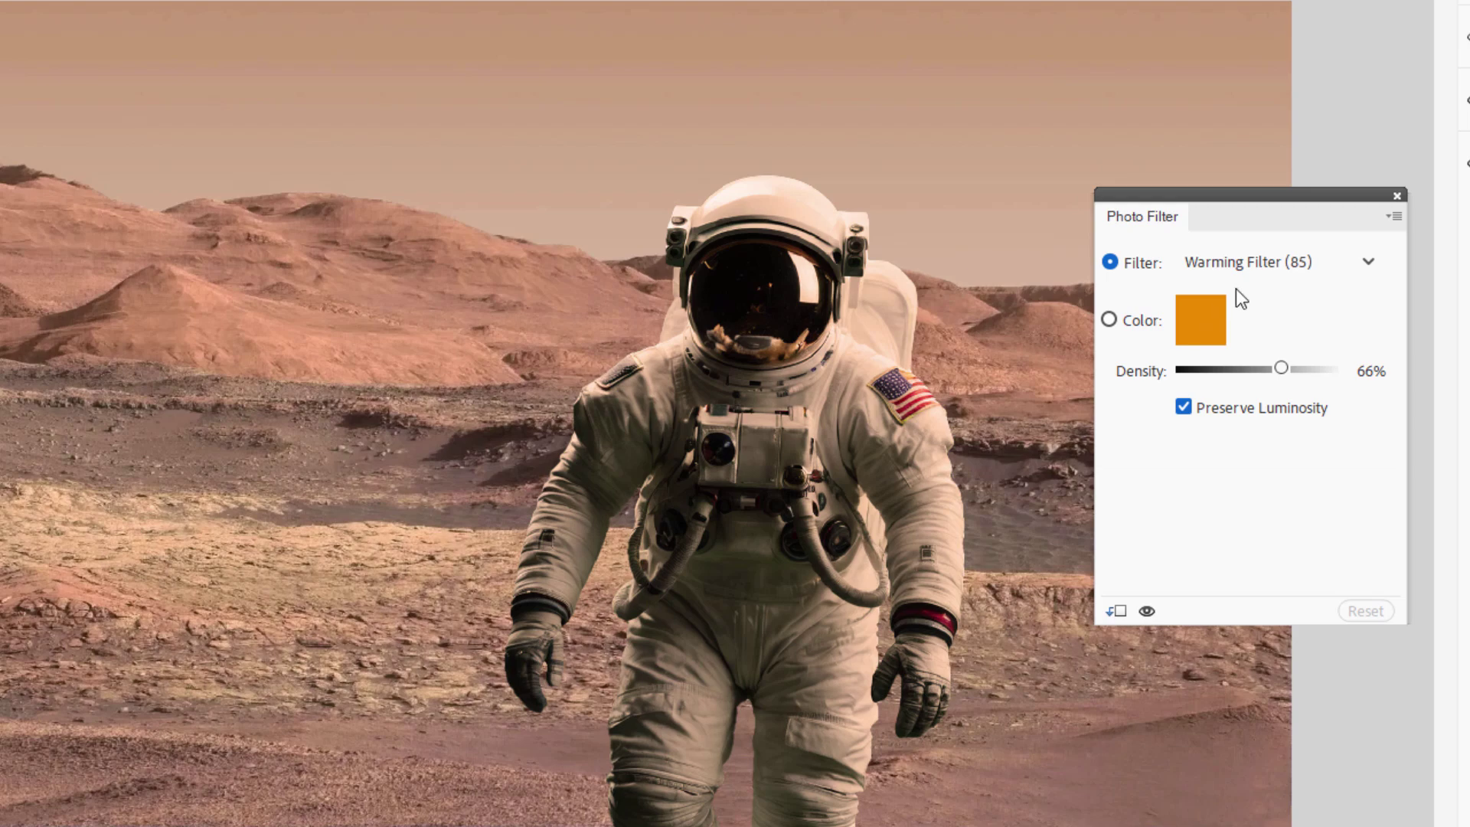
pyautogui.click(1235, 263)
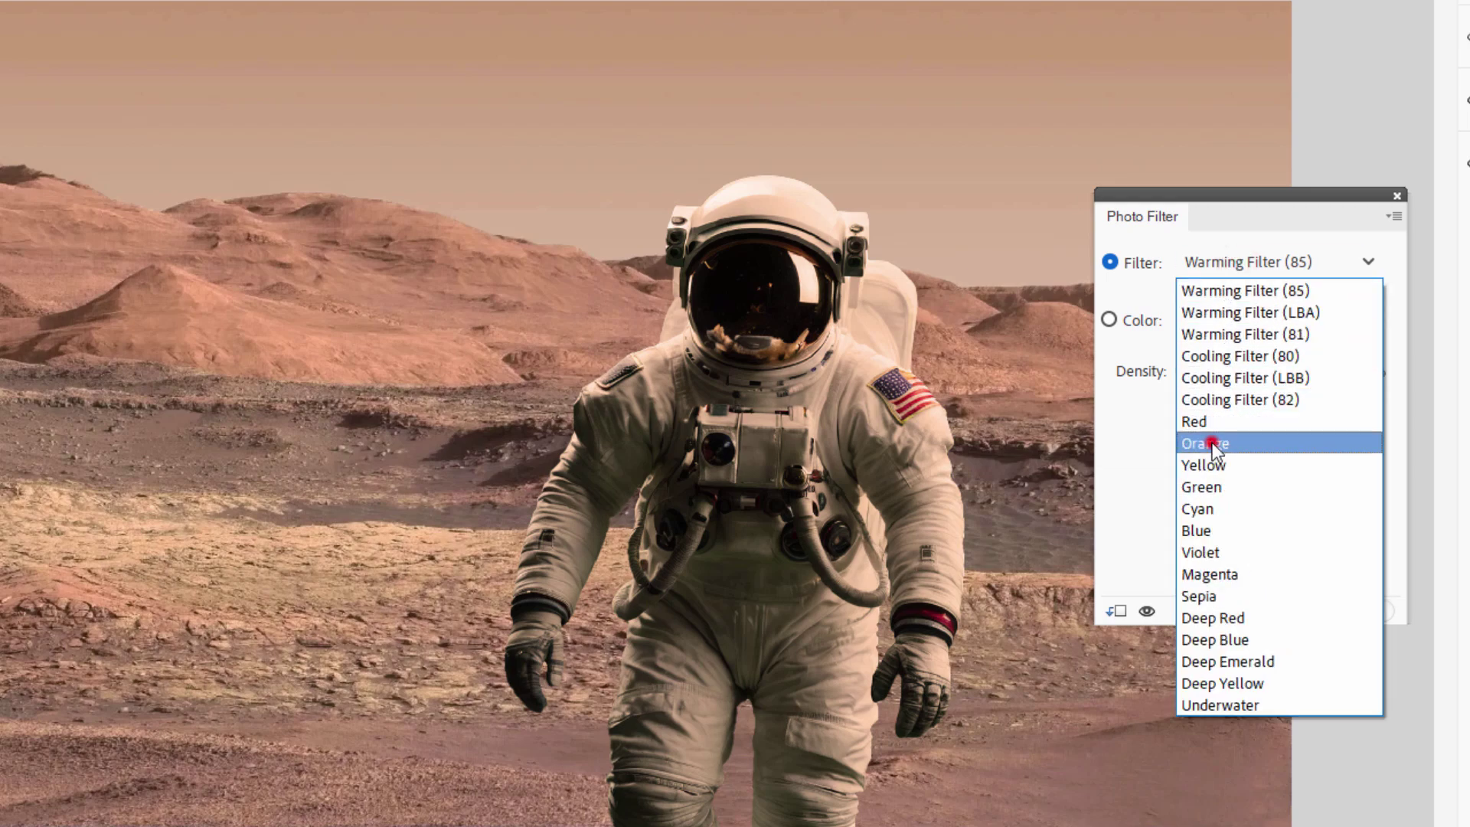
pyautogui.click(1211, 444)
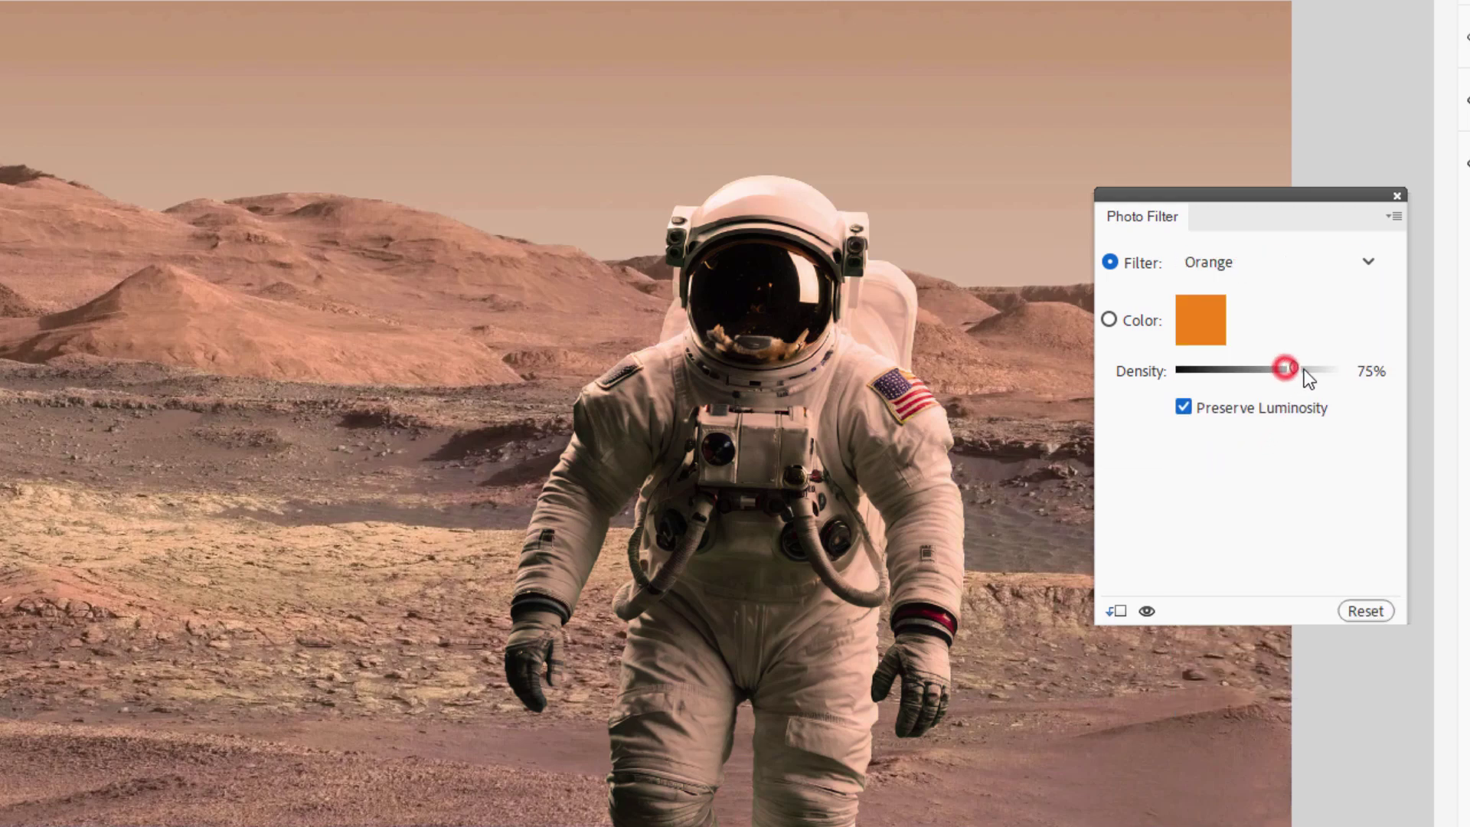
pyautogui.moveTo(1304, 369)
pyautogui.mouseDown()
pyautogui.moveTo(1338, 371)
pyautogui.moveTo(1283, 371)
pyautogui.moveTo(1301, 371)
pyautogui.mouseUp()
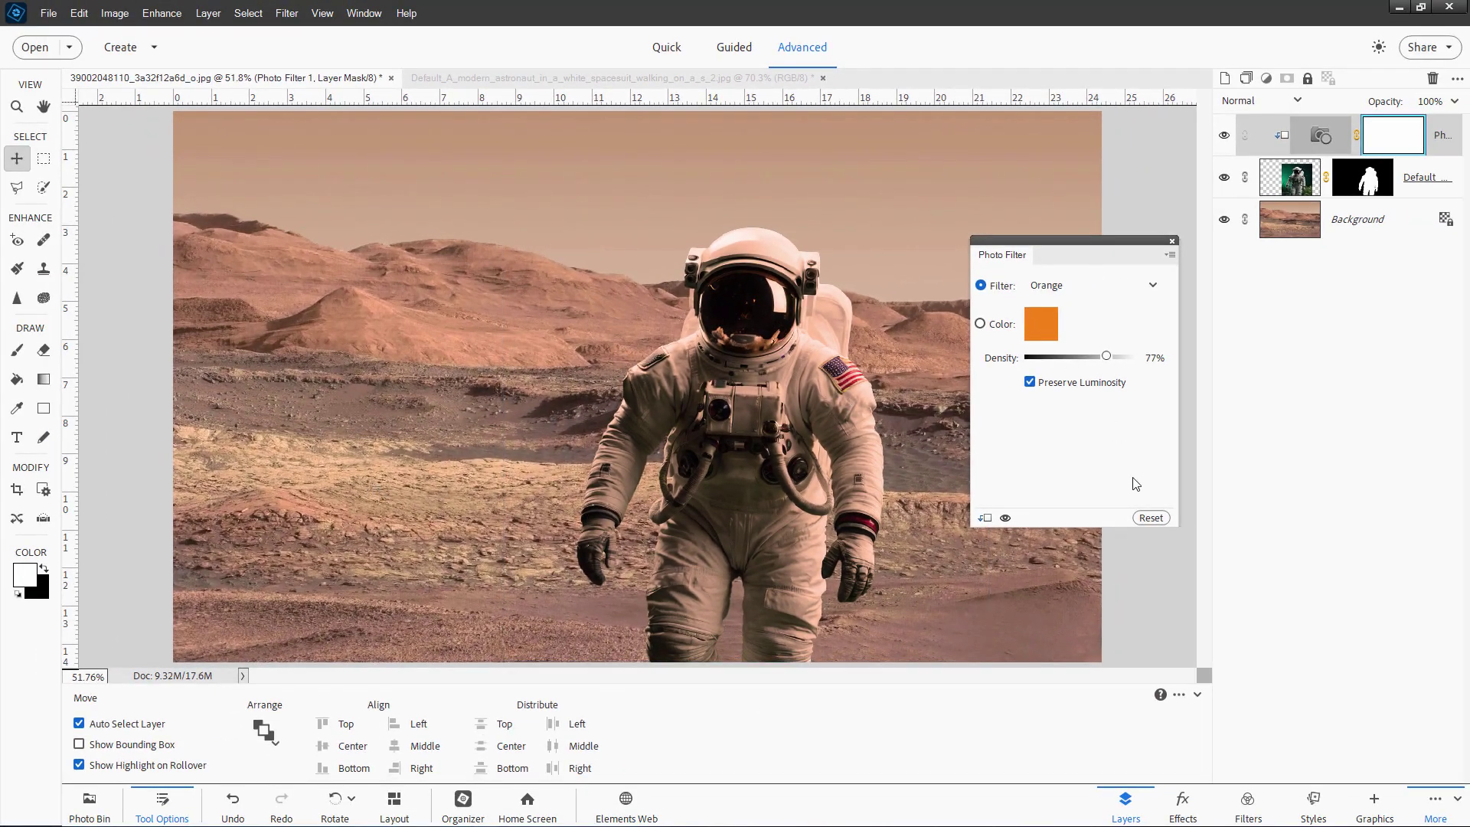
pyautogui.click(1005, 519)
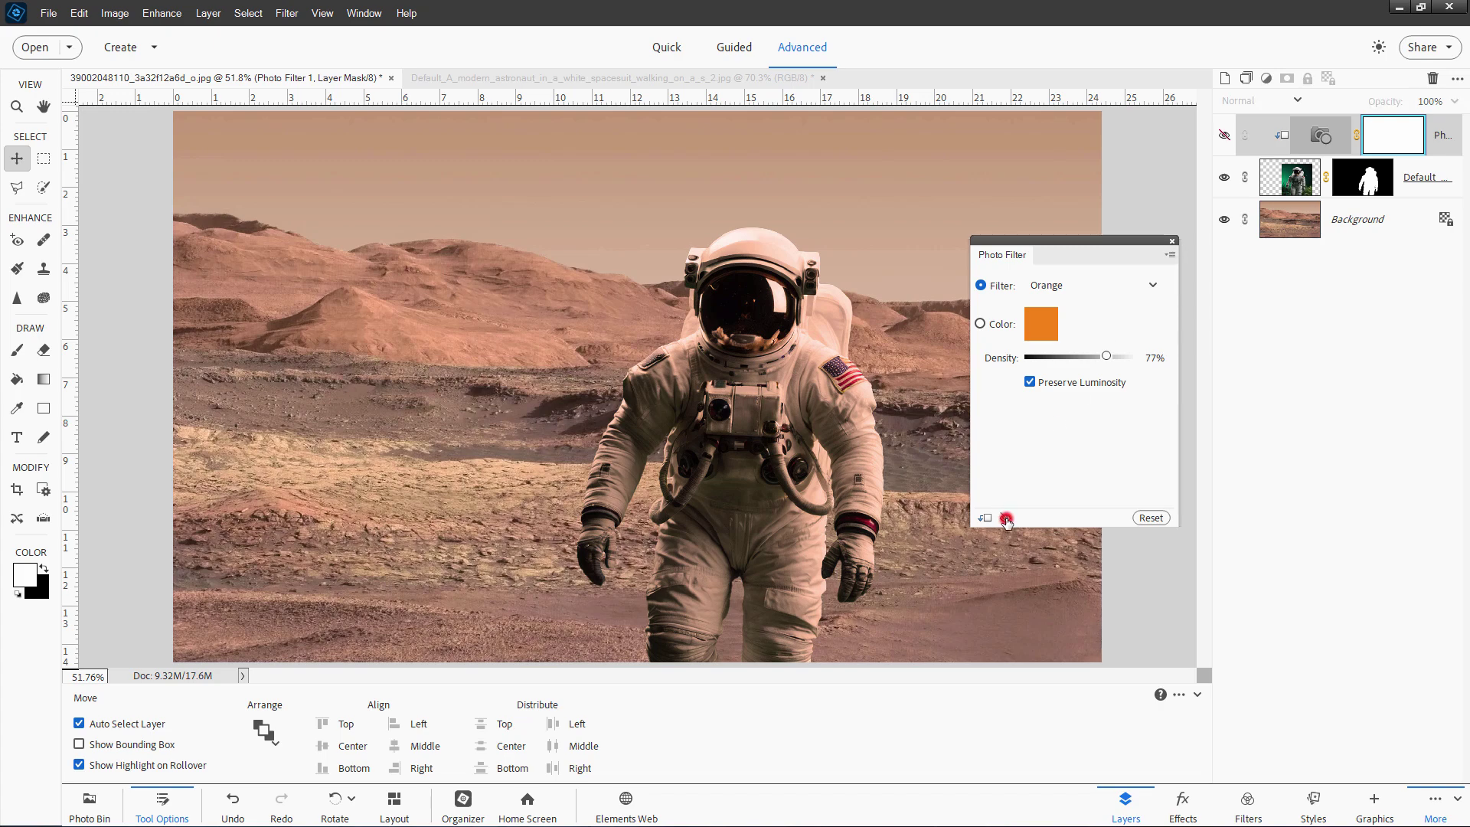
pyautogui.click(1006, 520)
pyautogui.click(1005, 521)
pyautogui.click(1006, 520)
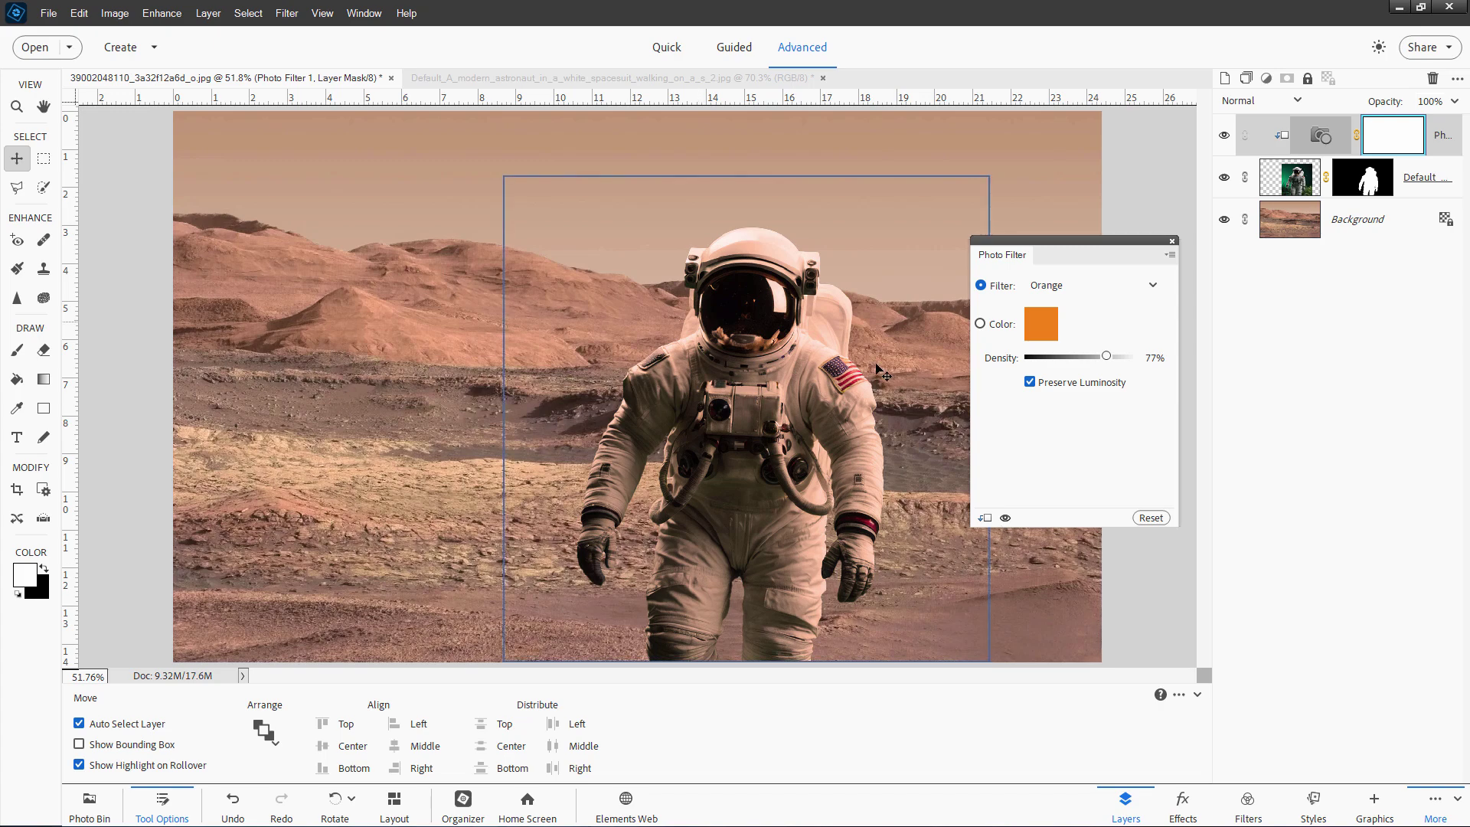
# Add a Levels adjustment layer above the photo filter, using the previous layer to create a clipping mask.
pyautogui.click(1173, 241)
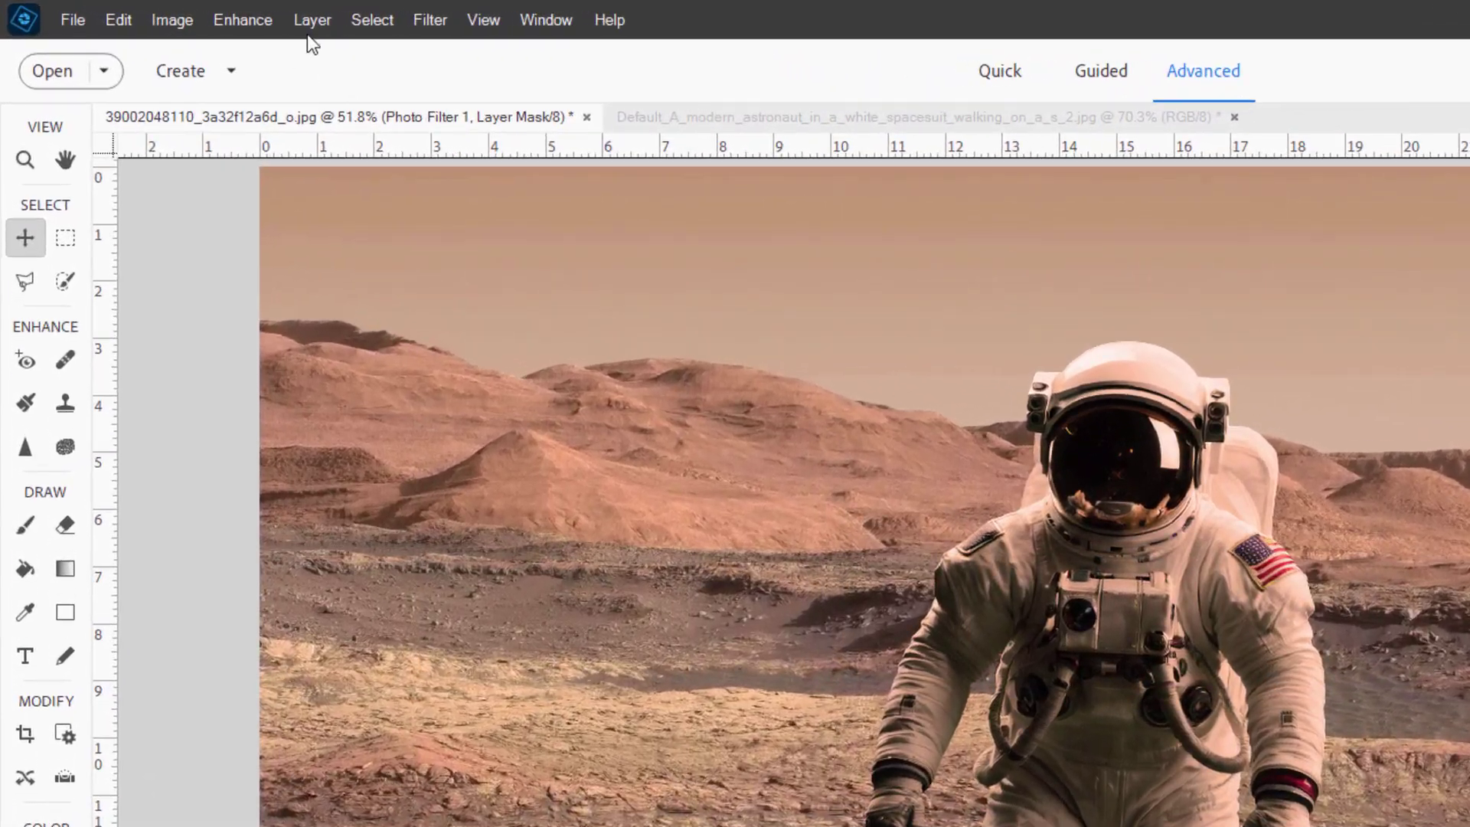
pyautogui.click(205, 15)
pyautogui.moveTo(356, 213)
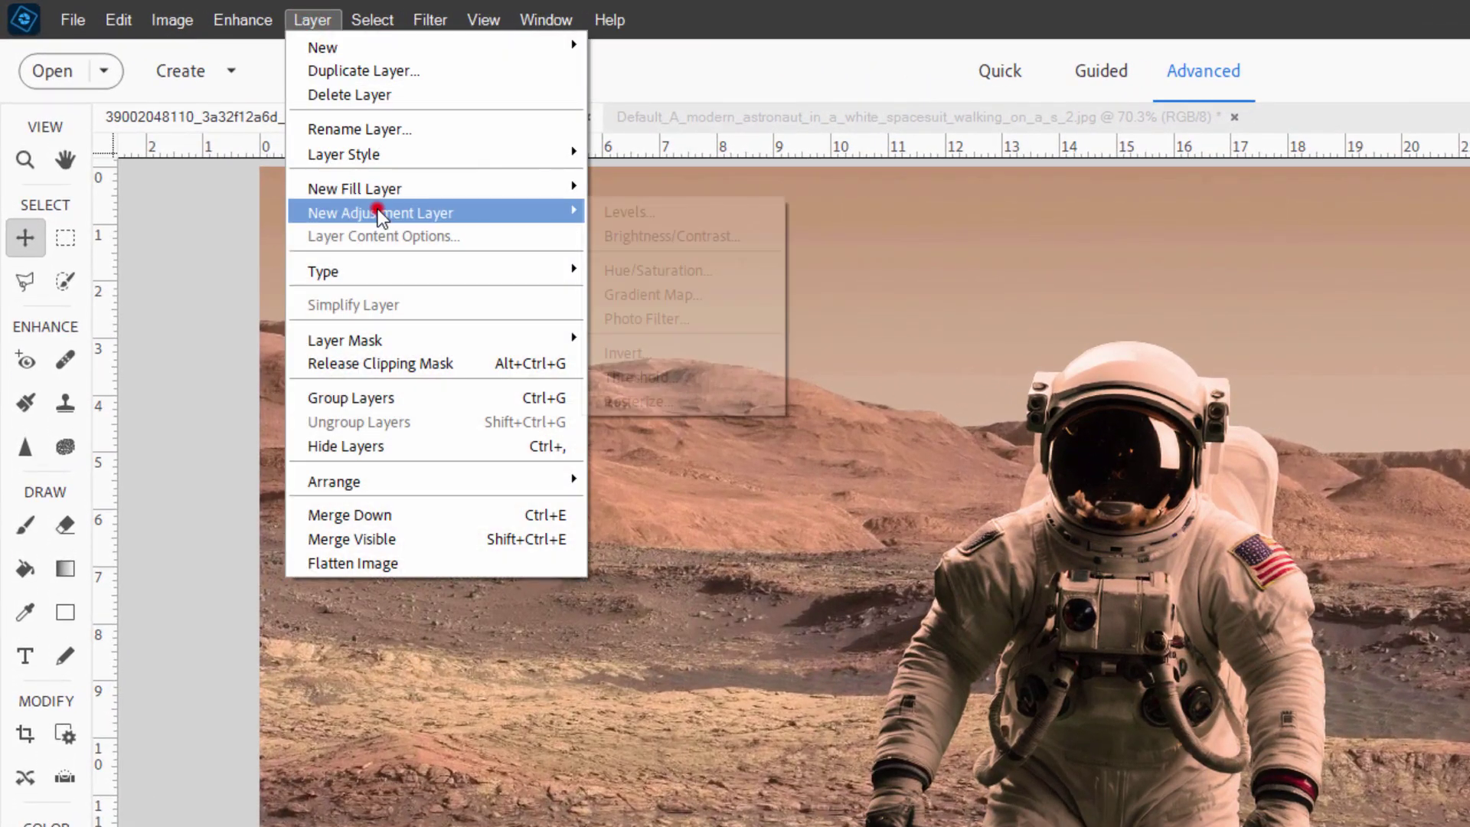
pyautogui.click(682, 216)
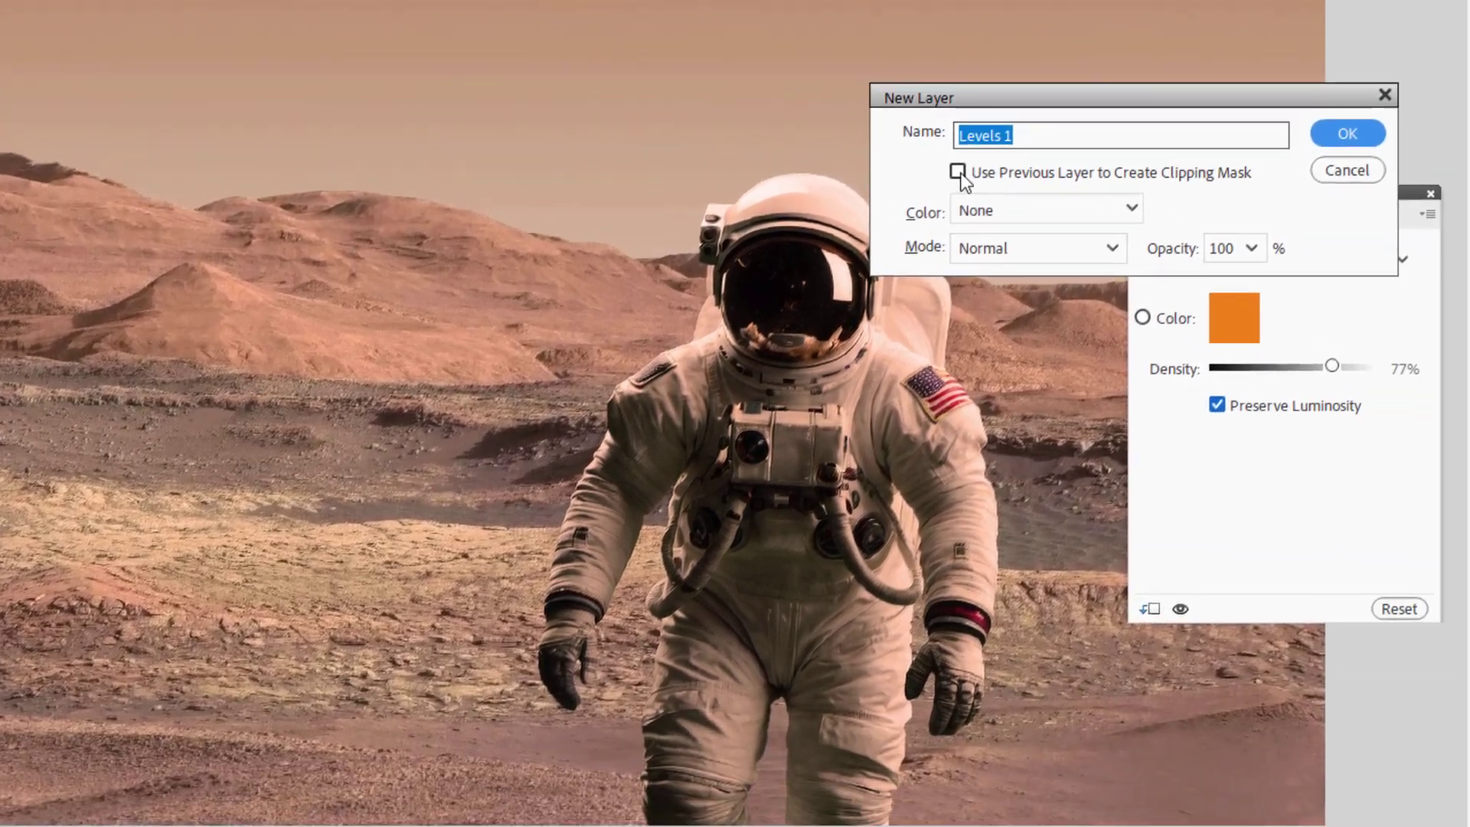
pyautogui.click(958, 171)
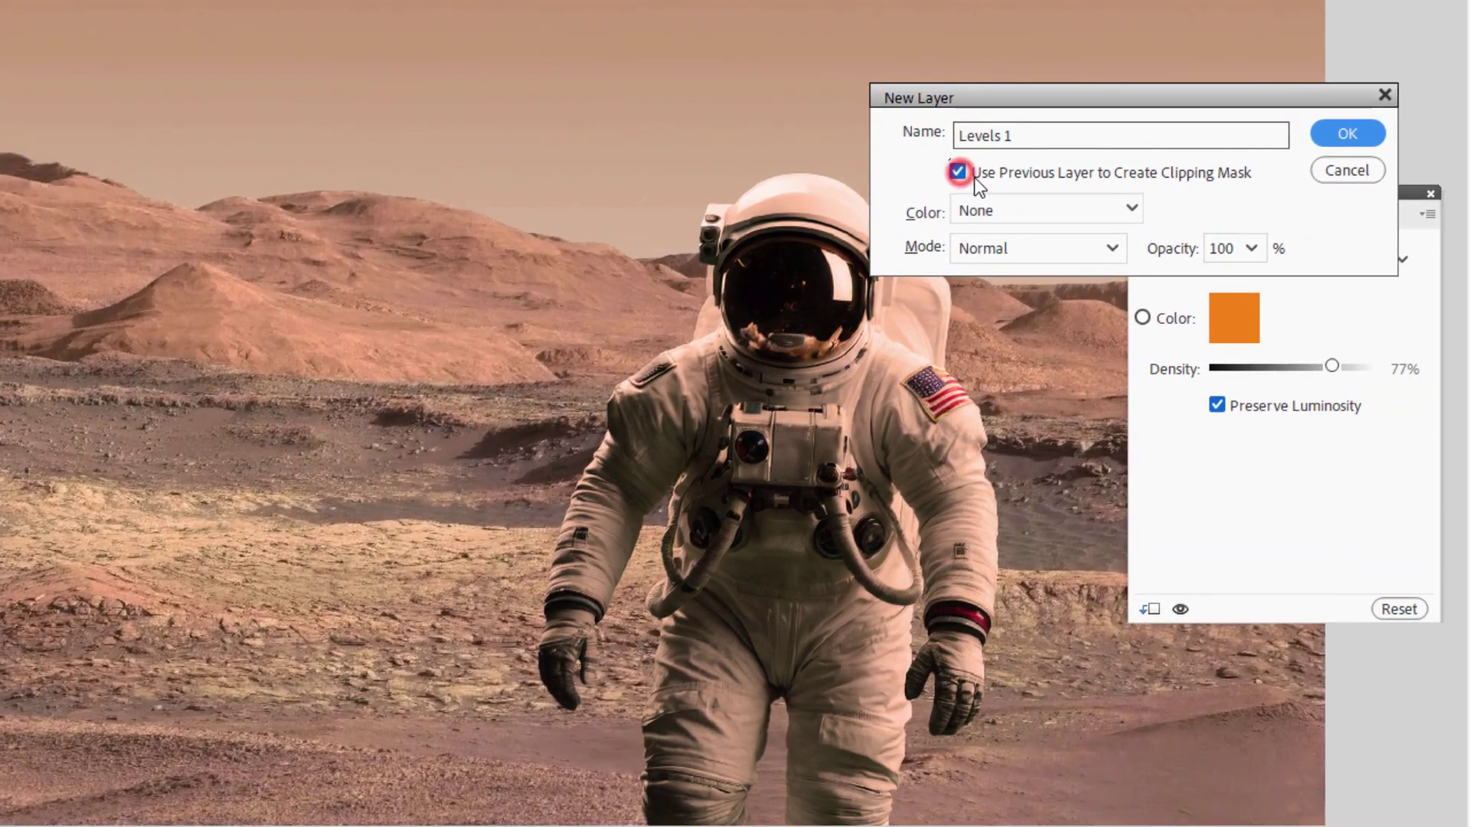
pyautogui.click(1345, 134)
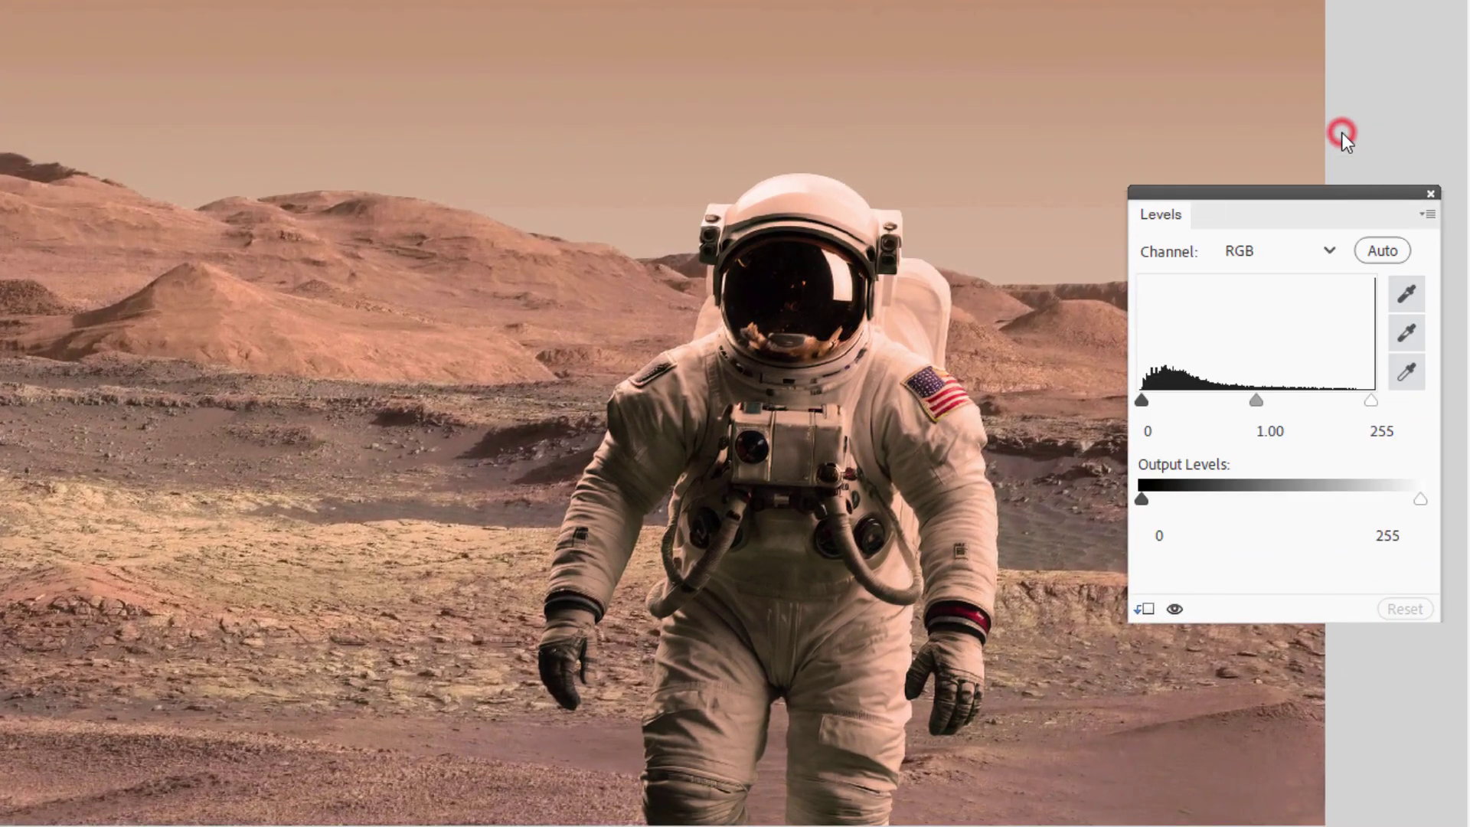
# Set the astronaut's Levels midtones to 1.25 and highlights to 241, and compare the image with and without the adjustment.
pyautogui.click(1257, 404)
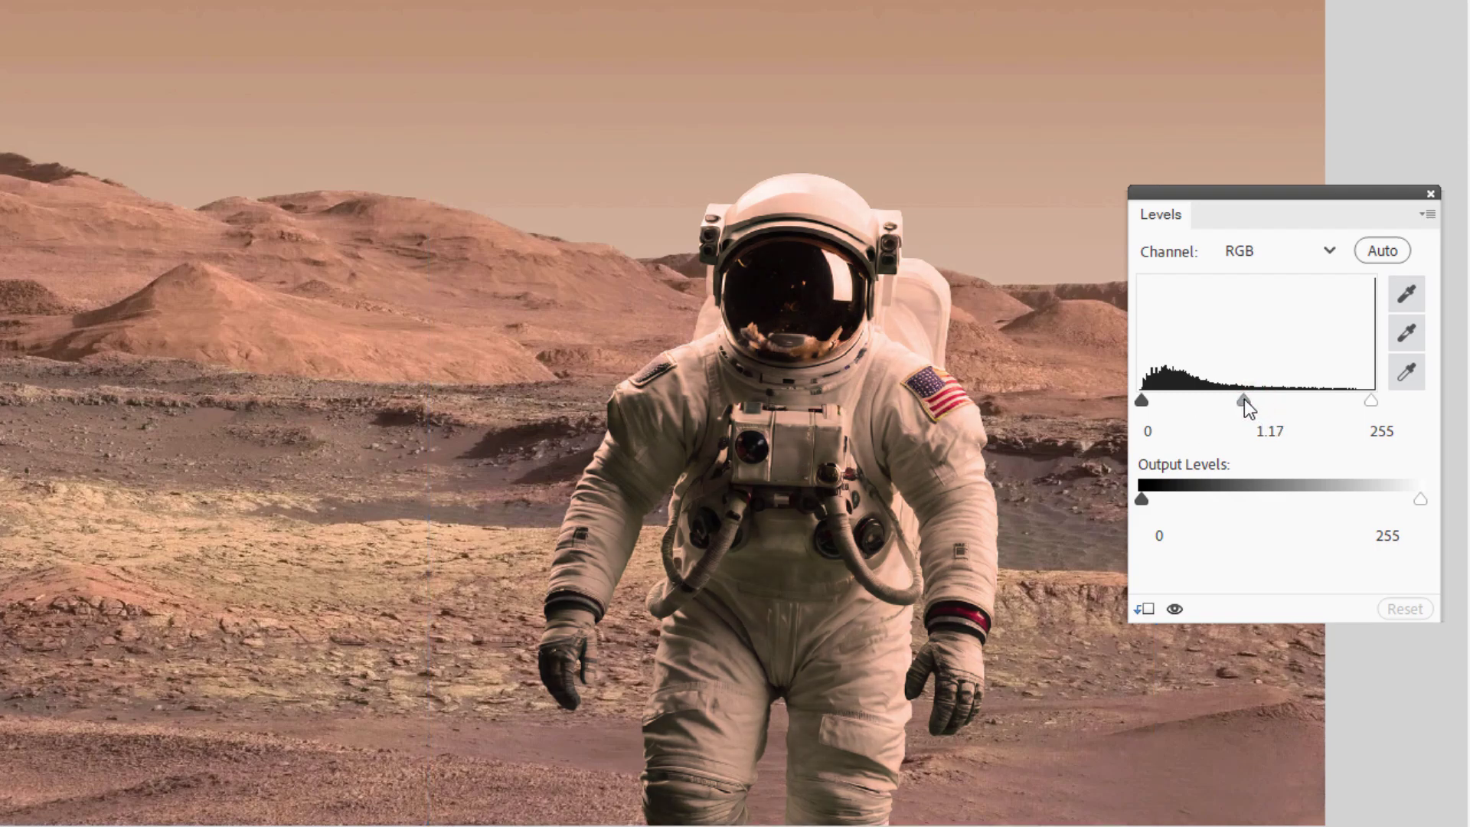
pyautogui.moveTo(1243, 400)
pyautogui.mouseDown()
pyautogui.moveTo(1189, 401)
pyautogui.moveTo(1239, 398)
pyautogui.mouseUp()
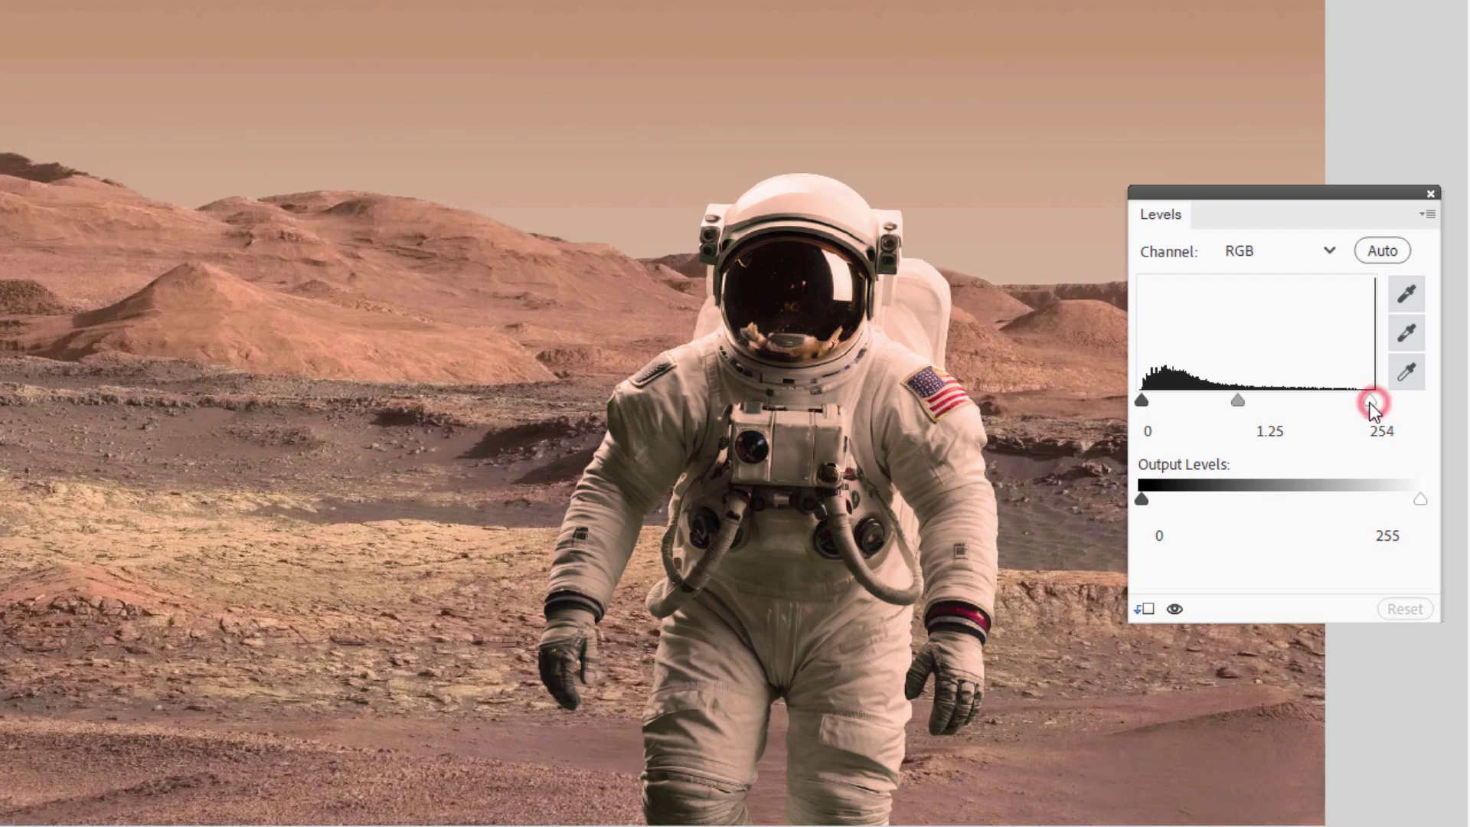
pyautogui.moveTo(1363, 401)
pyautogui.mouseDown()
pyautogui.moveTo(1281, 405)
pyautogui.moveTo(1377, 406)
pyautogui.moveTo(1360, 400)
pyautogui.mouseUp()
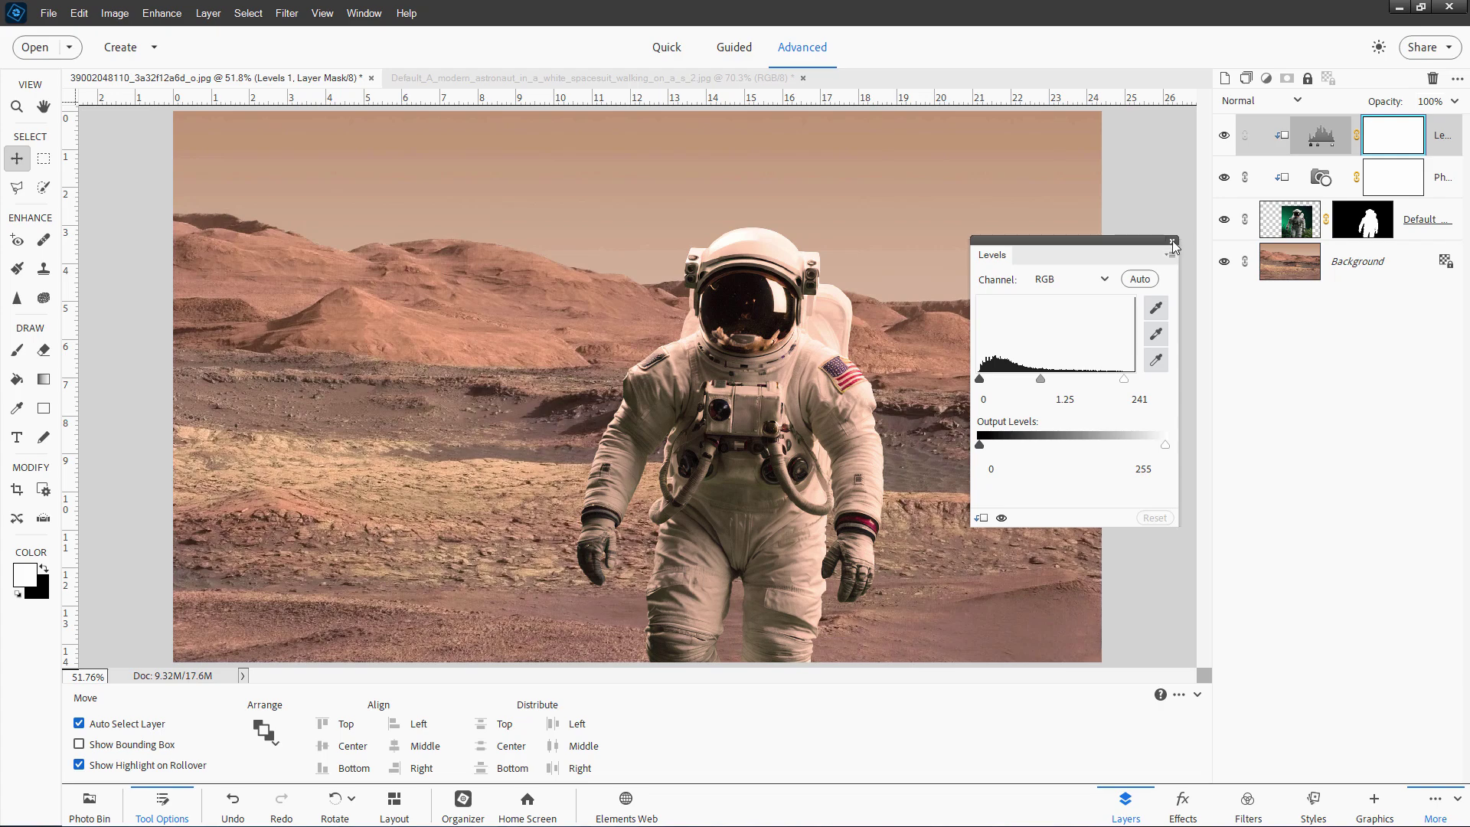
pyautogui.click(1002, 518)
pyautogui.click(1002, 519)
pyautogui.click(1004, 519)
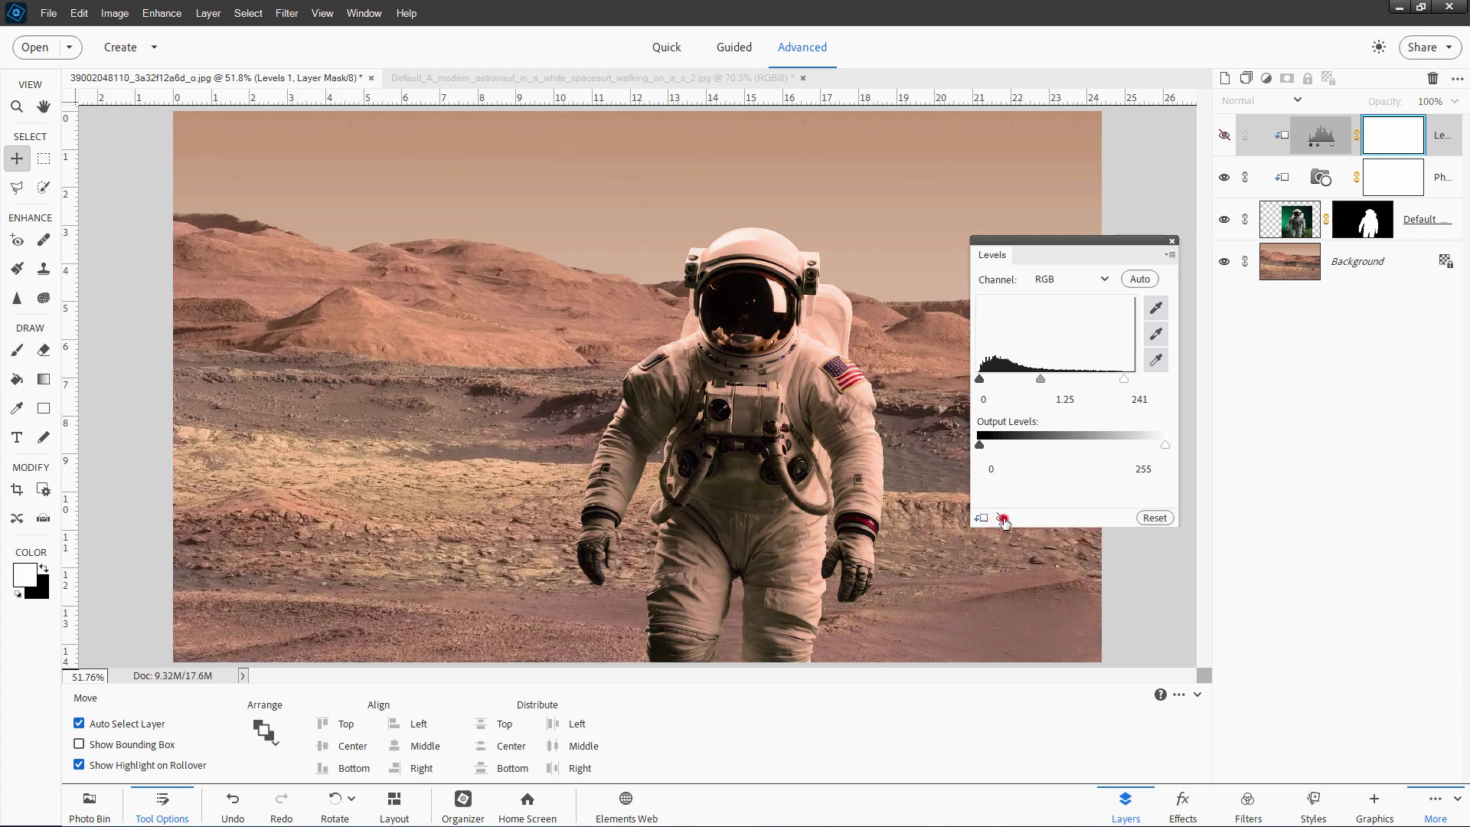
pyautogui.click(1004, 519)
pyautogui.click(1004, 519)
pyautogui.click(1004, 519)
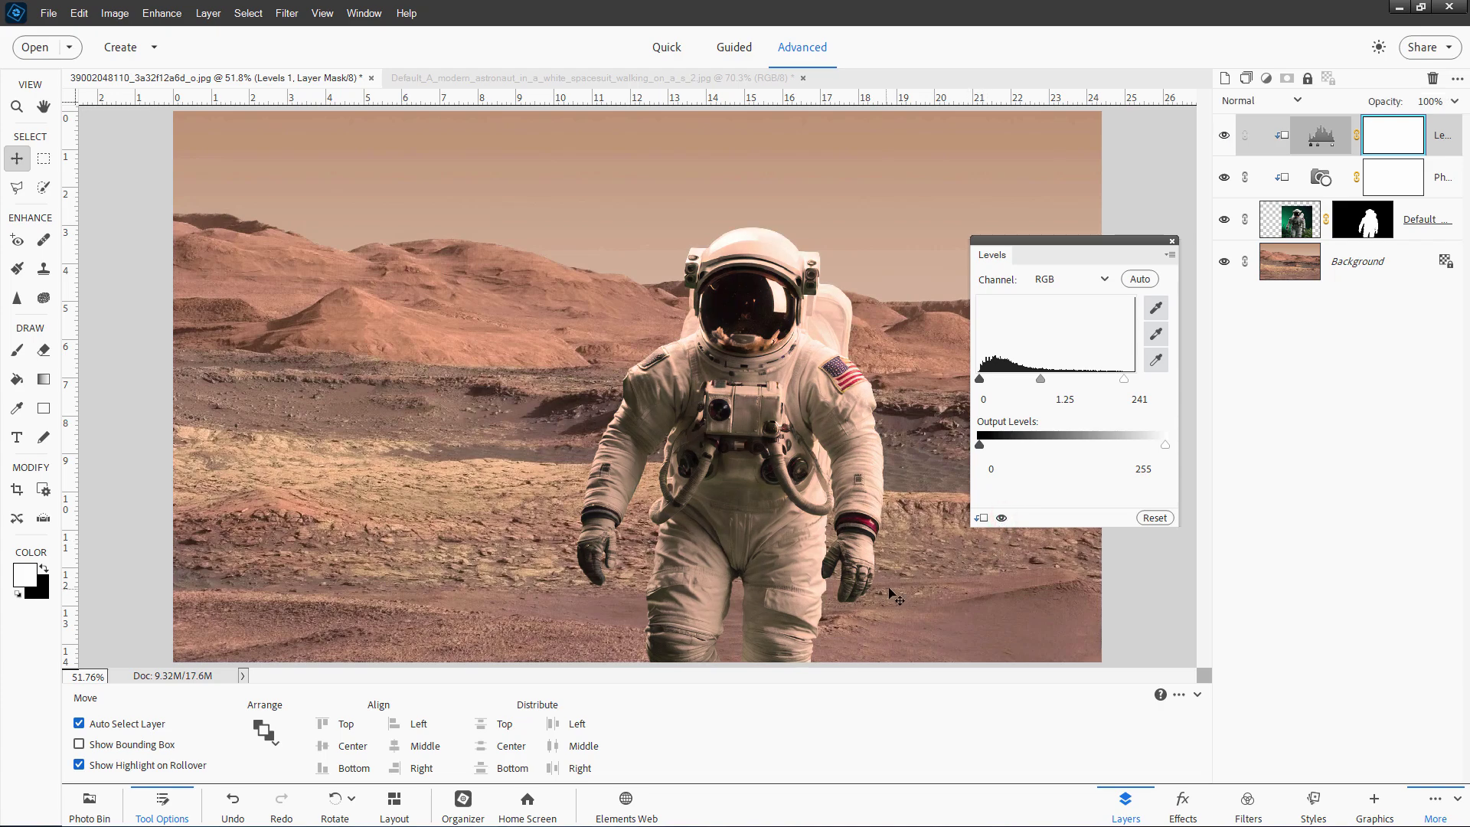
pyautogui.click(1172, 242)
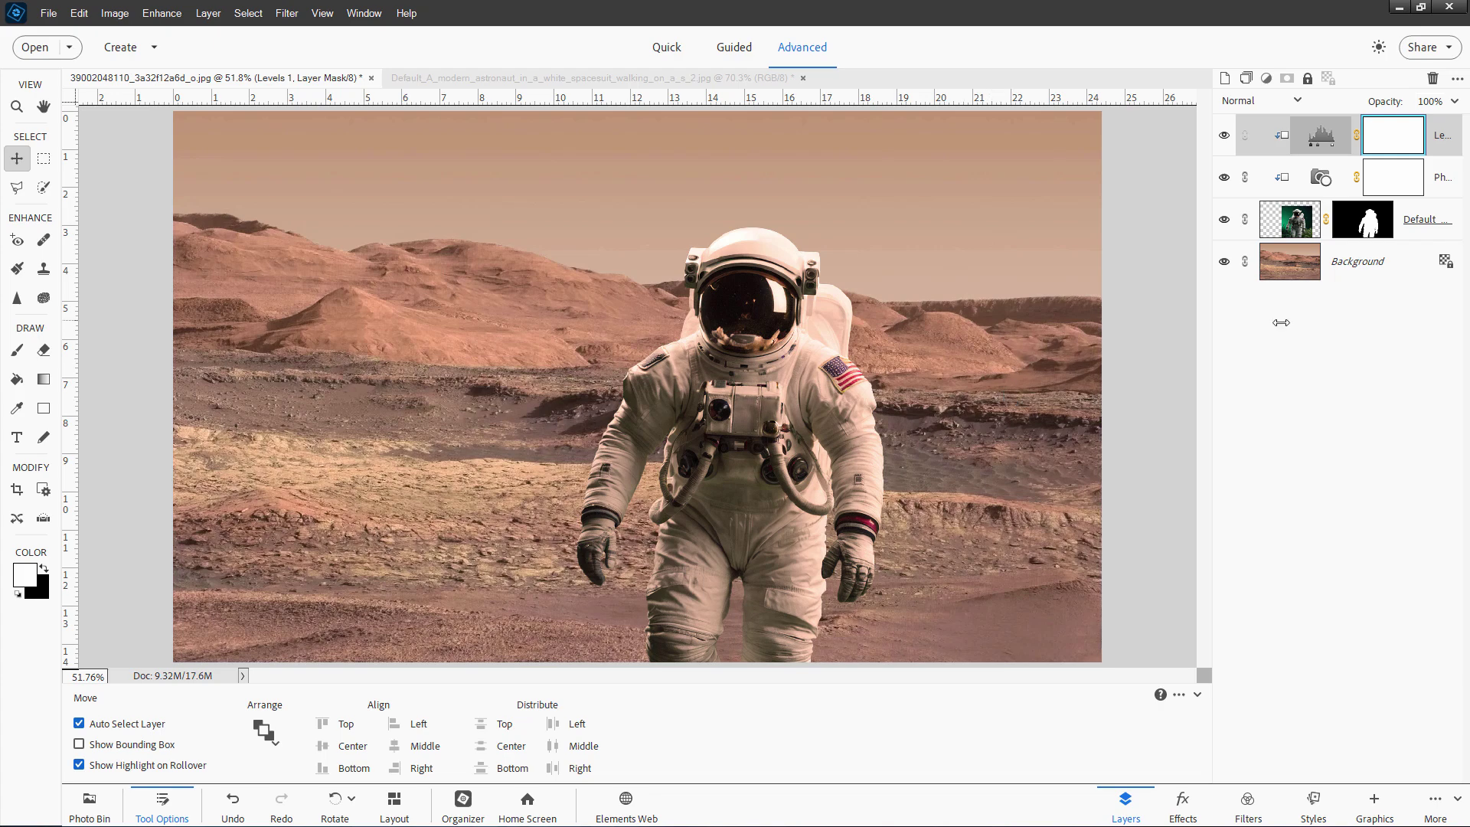
# Add a second Levels adjustment layer directly above the Background layer, using the previous layer to create a clipping mask.
pyautogui.click(1361, 264)
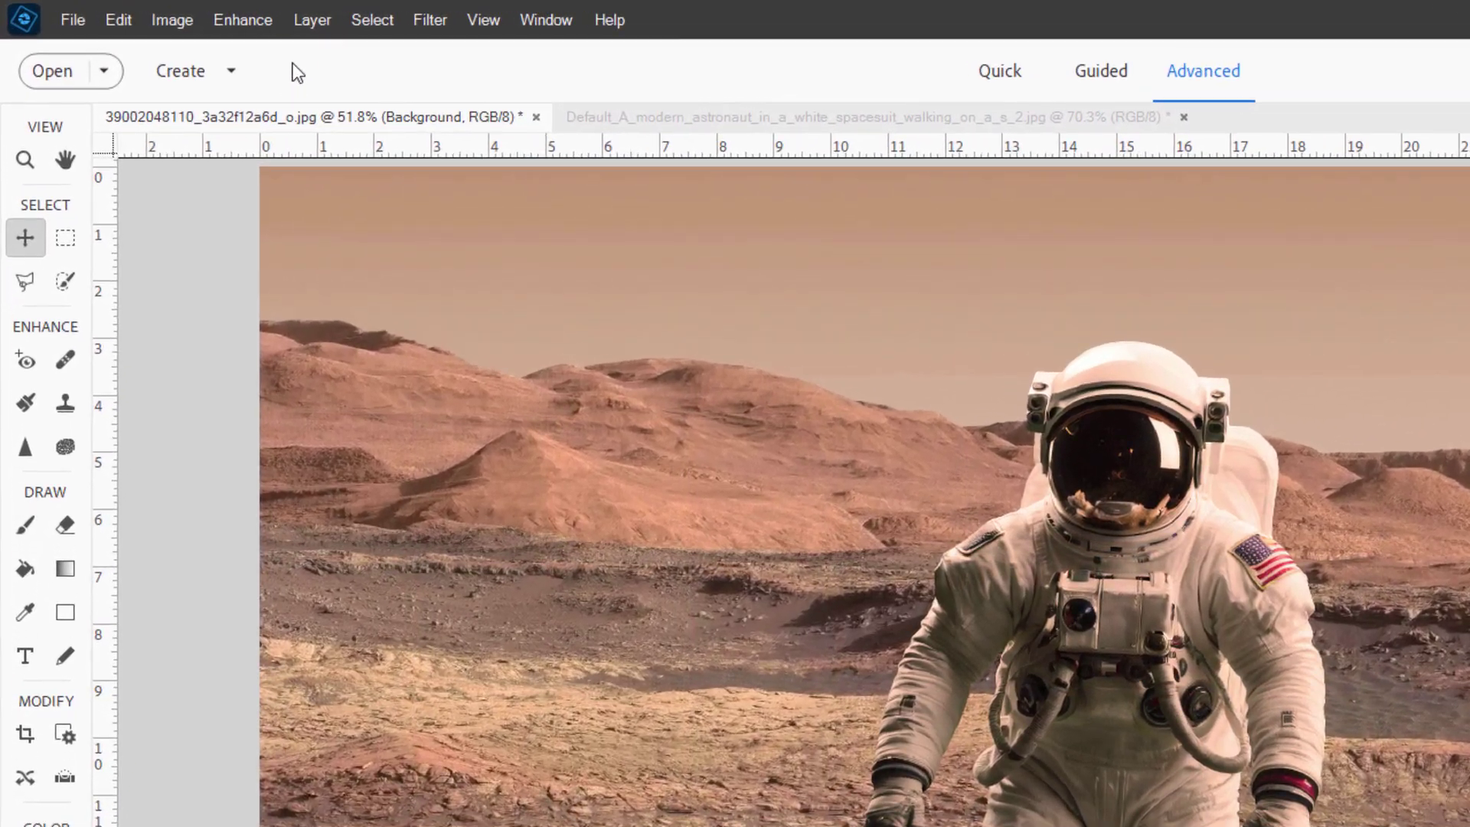
pyautogui.click(263, 16)
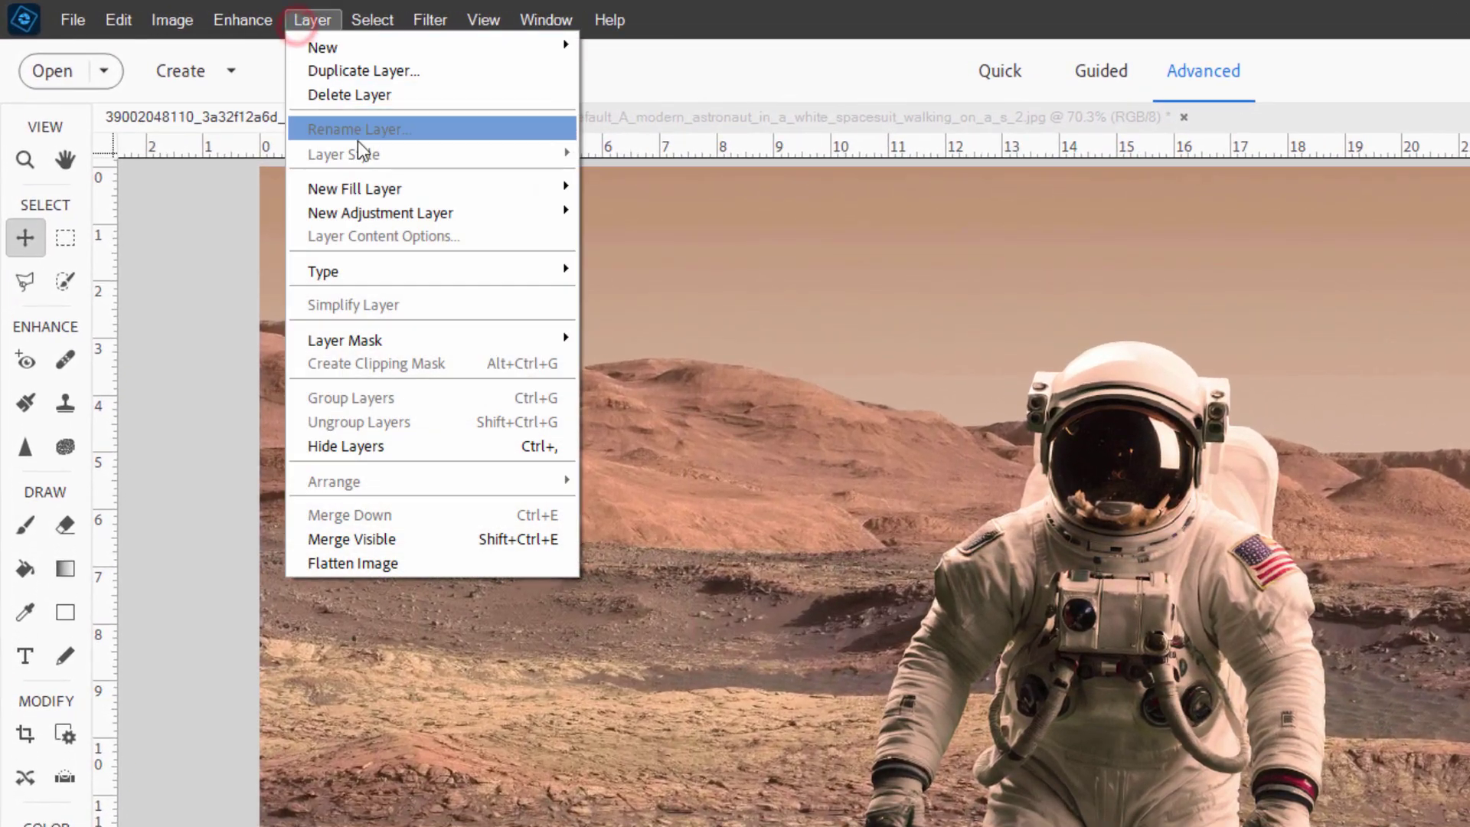
pyautogui.moveTo(399, 215)
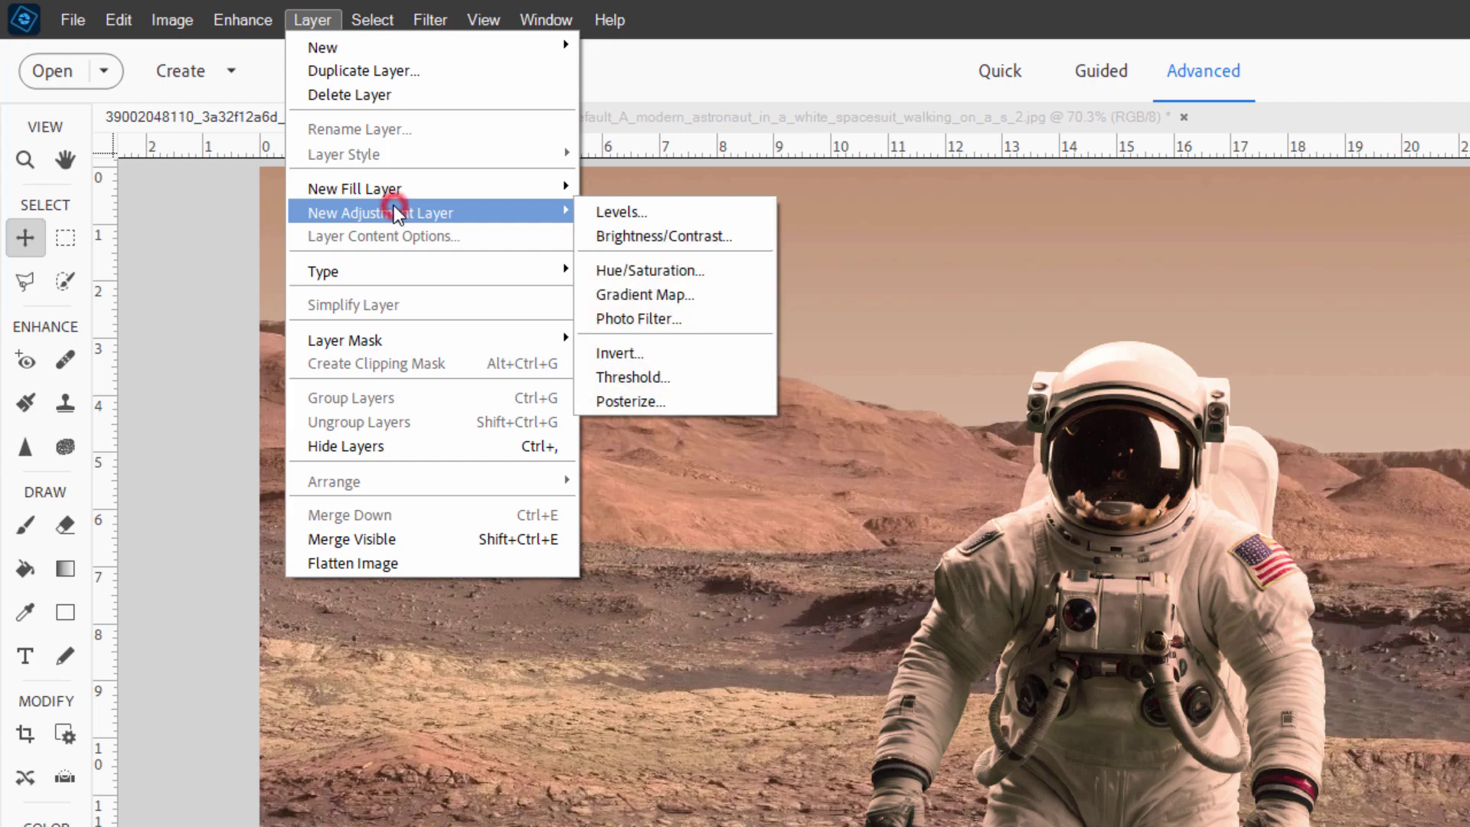
pyautogui.click(664, 214)
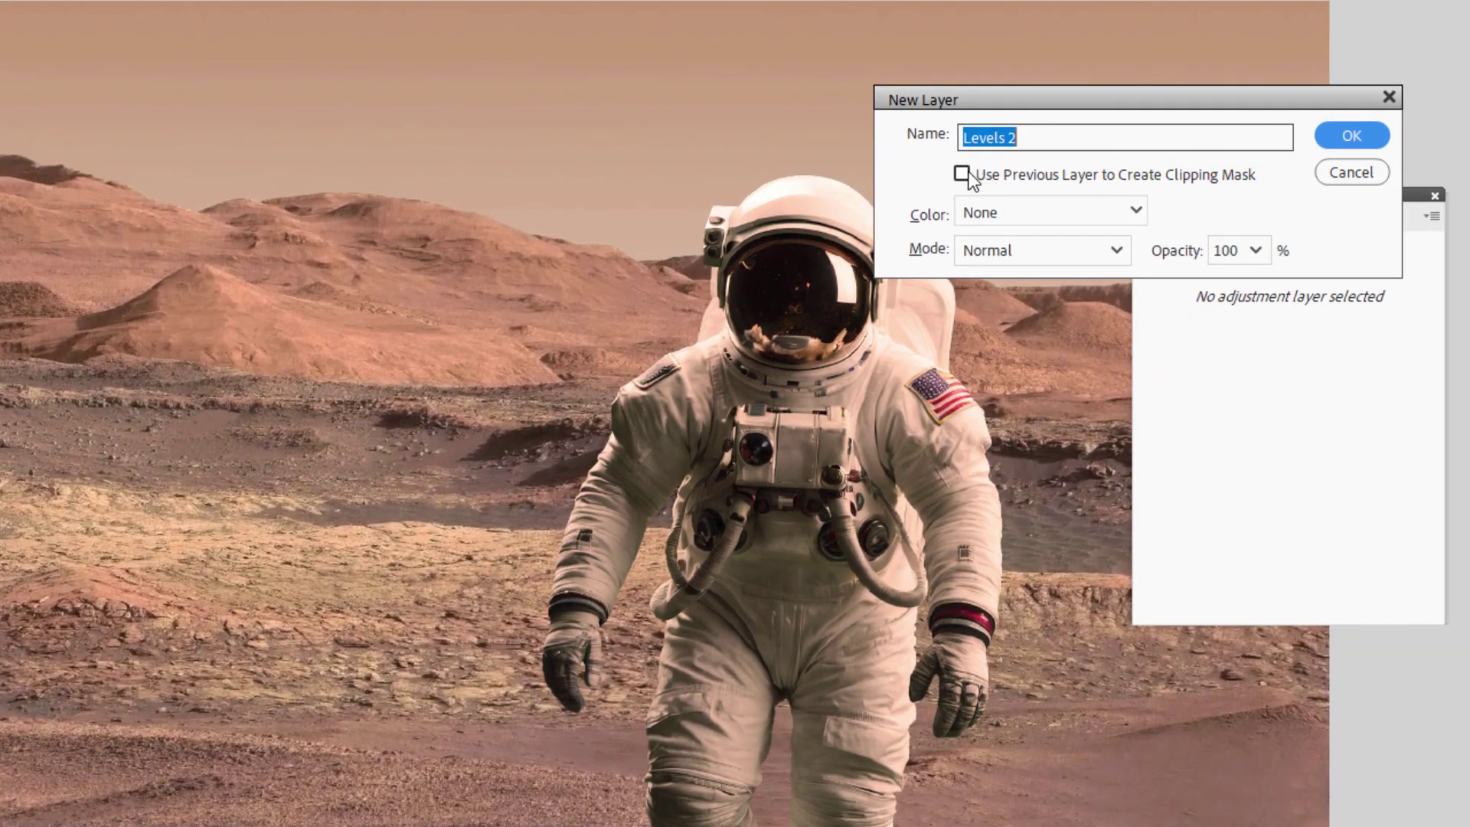
pyautogui.click(1285, 339)
pyautogui.click(1355, 135)
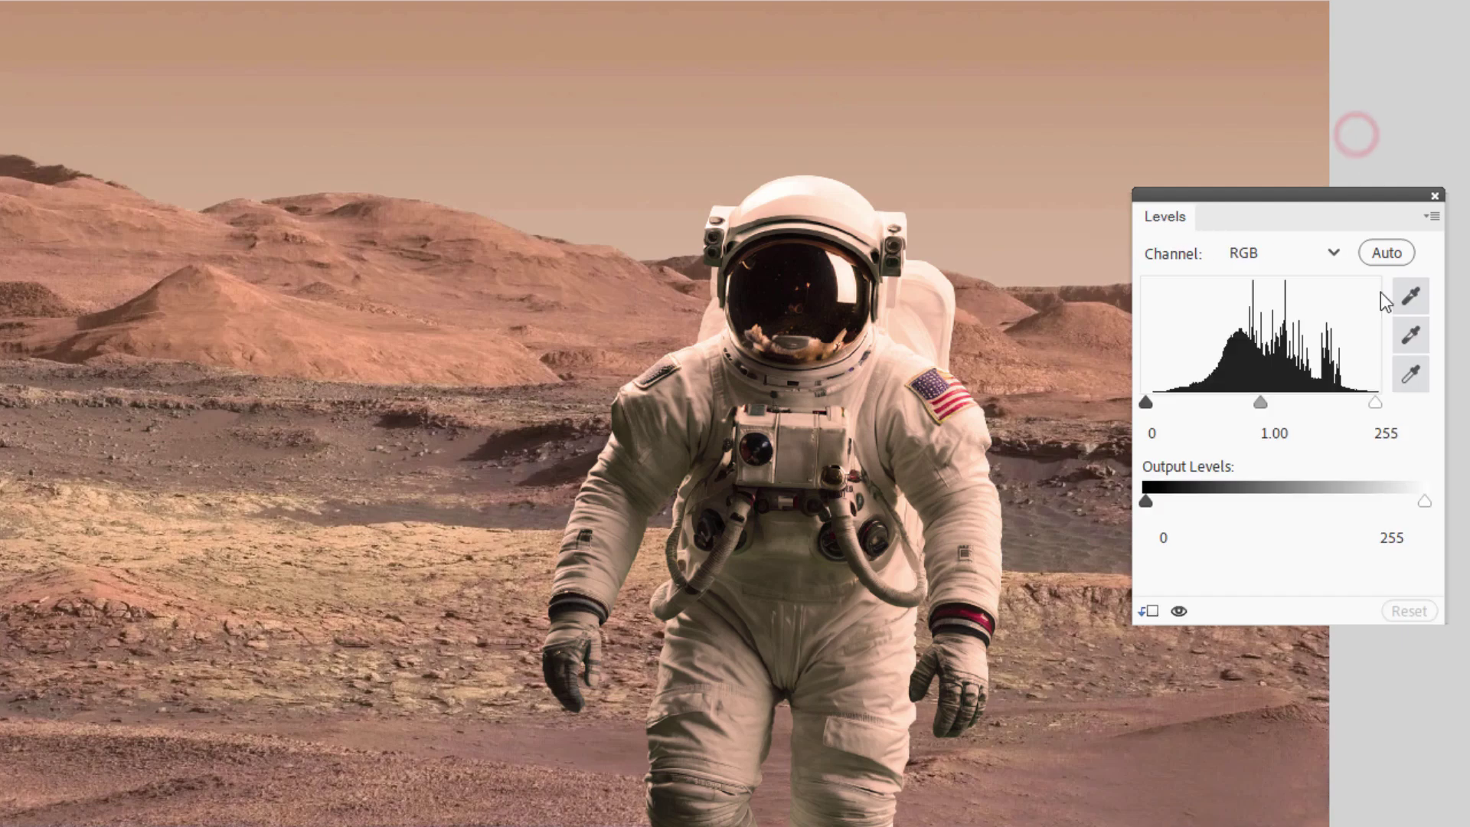
# Set the background's Levels shadows to 31, midtones to 1.20 and highlights to 241.
pyautogui.click(1126, 399)
pyautogui.moveTo(1138, 402); pyautogui.dragTo(1156, 399)
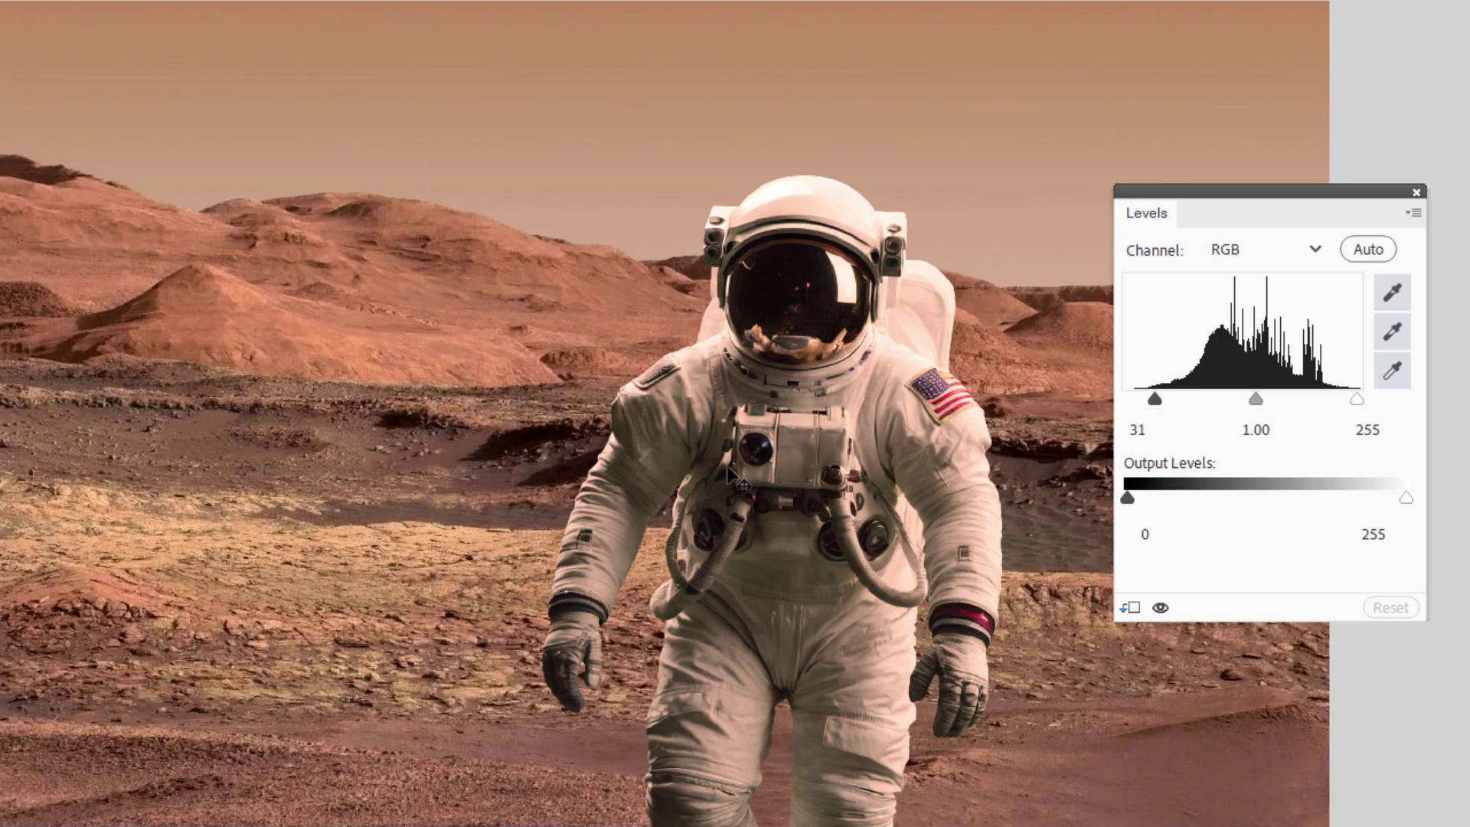
pyautogui.moveTo(1259, 401); pyautogui.dragTo(1247, 398)
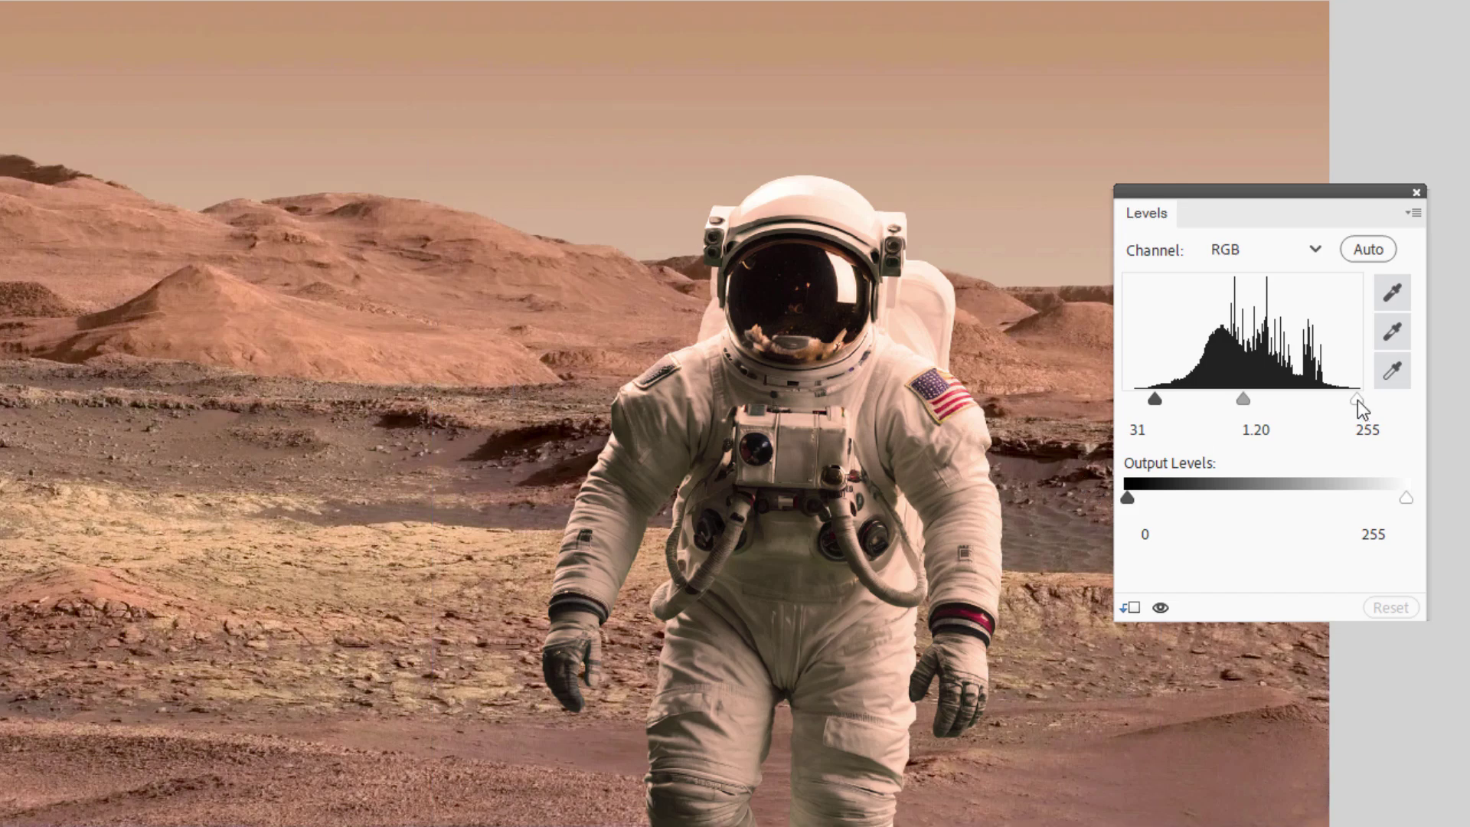
pyautogui.moveTo(1357, 401); pyautogui.dragTo(1343, 401)
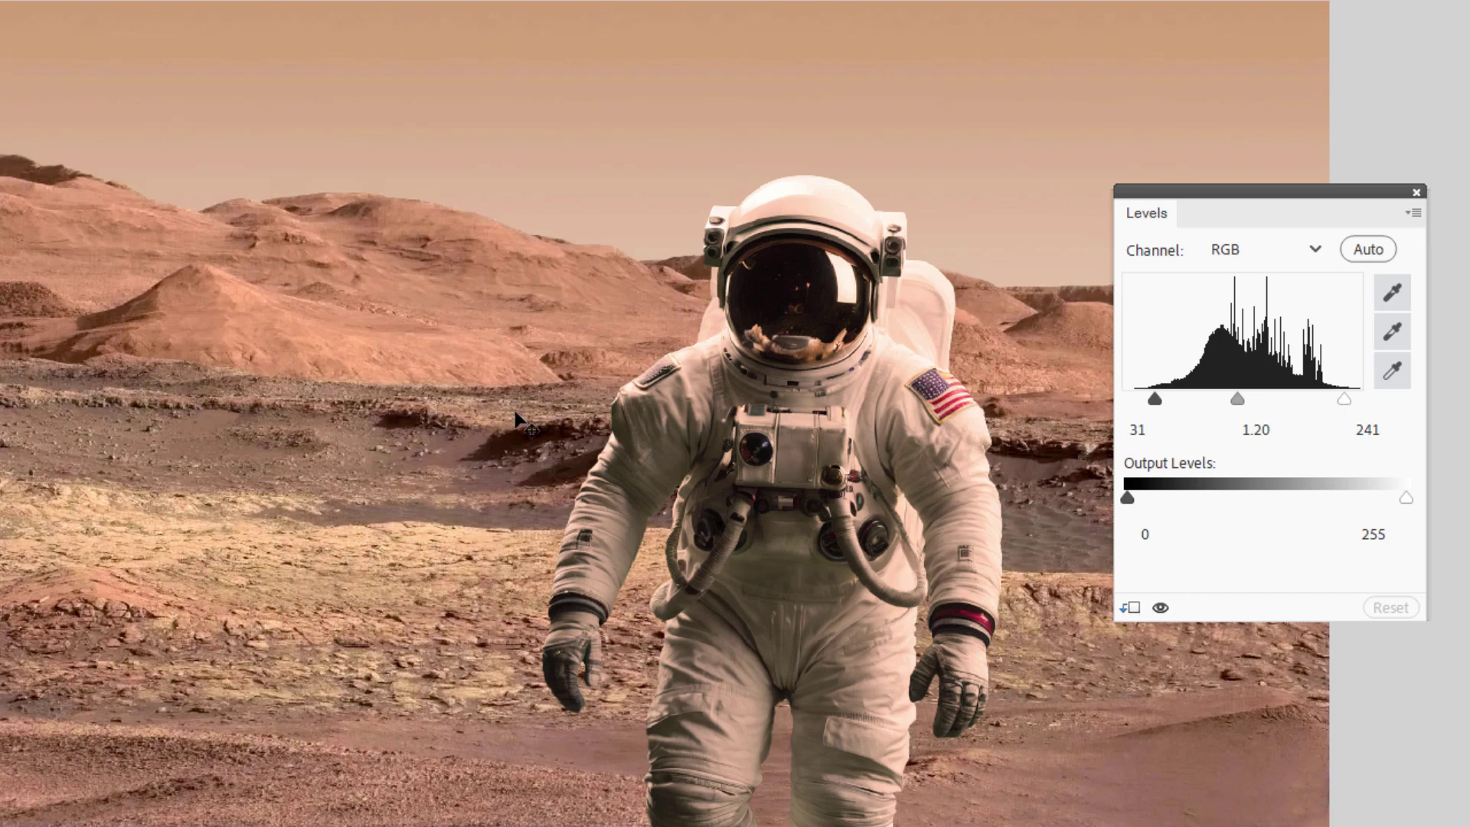
pyautogui.click(1416, 193)
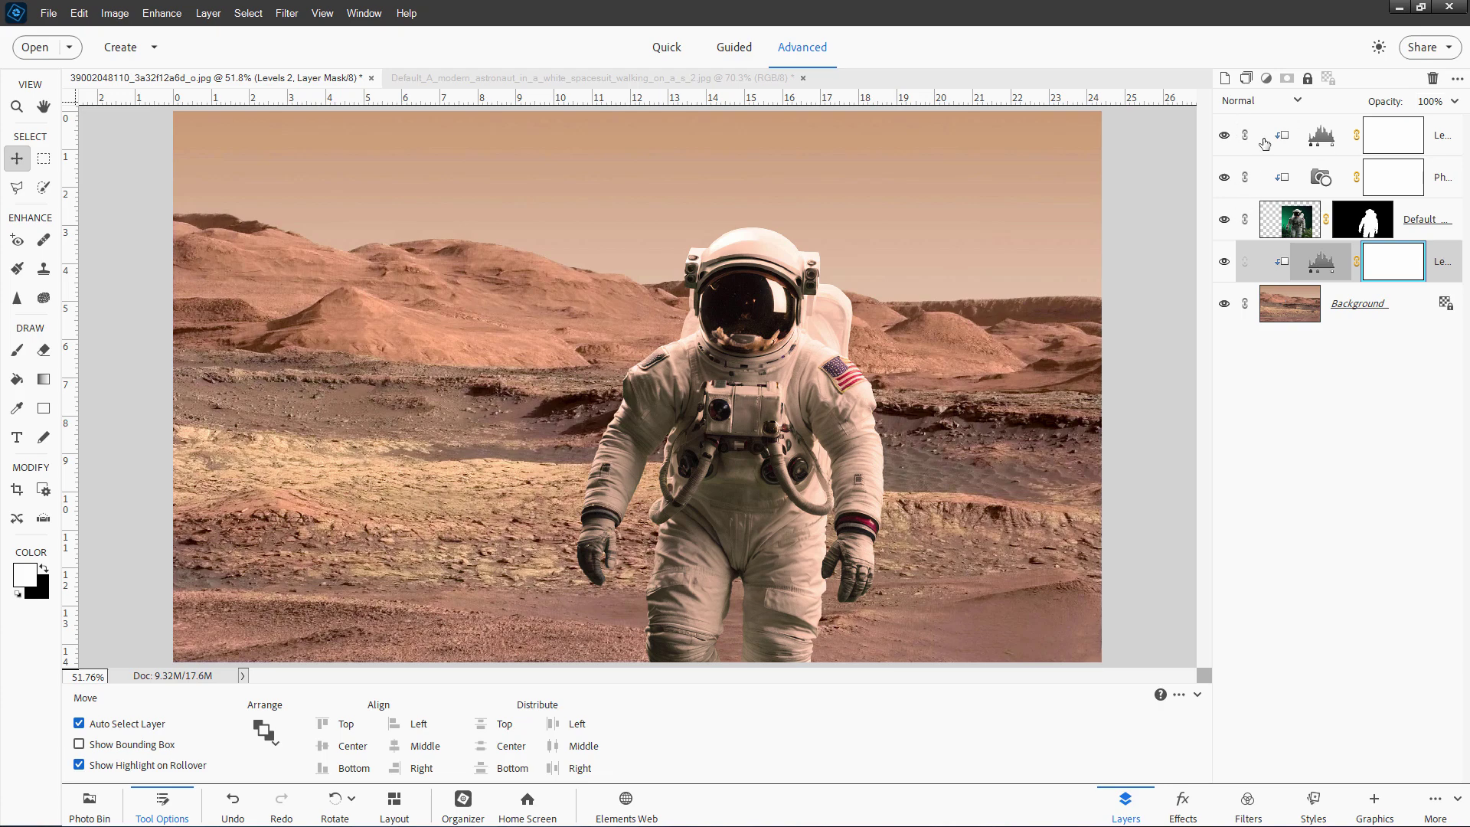
# Merge a copy of all visible layers onto a new top layer, and apply Diffuse Glow with Graininess 10, Glow Amount 4 and Clear Amount 15.
pyautogui.click(1313, 130)
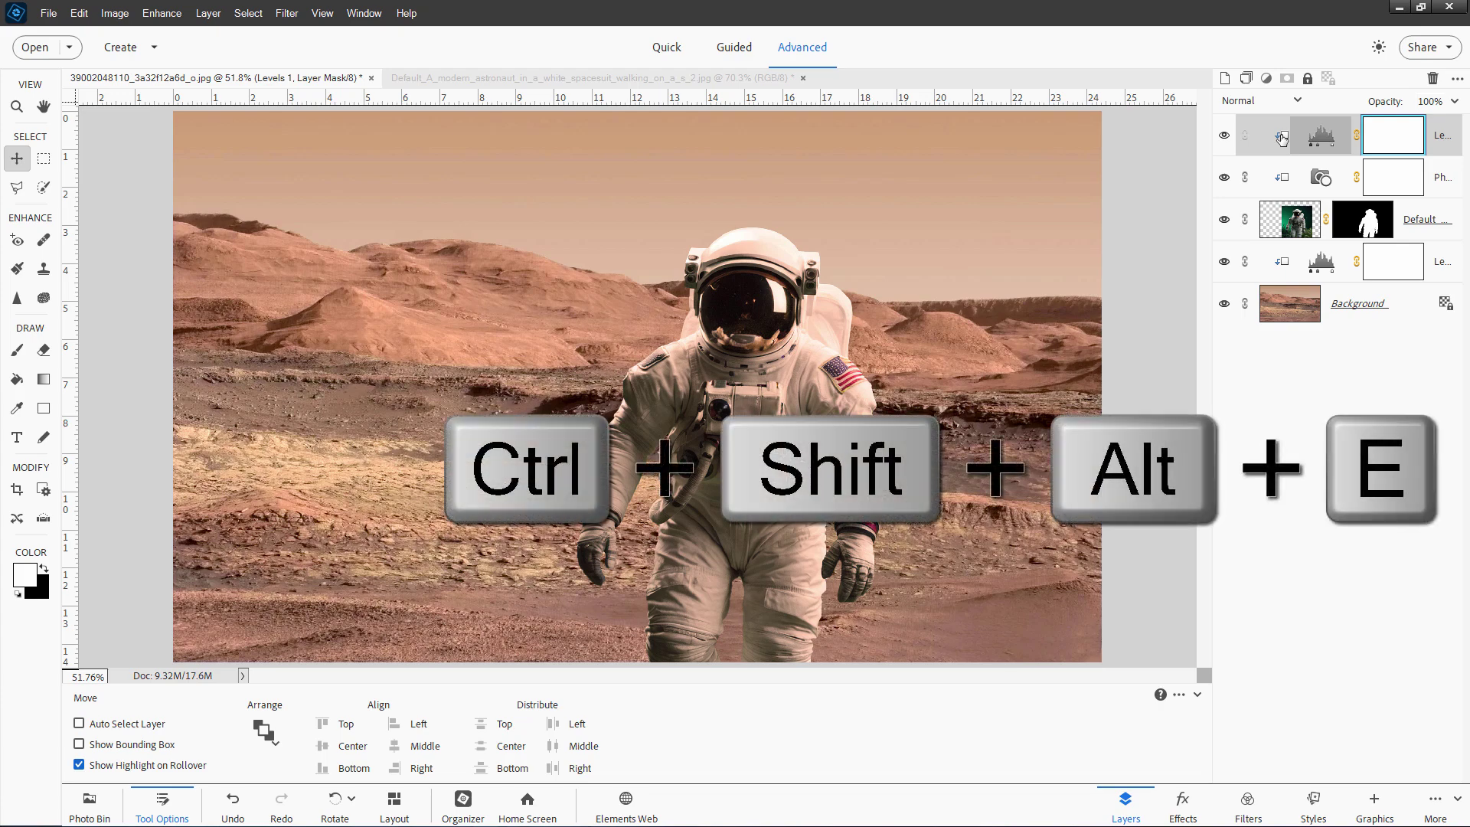
pyautogui.hotkey('ctrl', 'shift', 'alt', 'e')
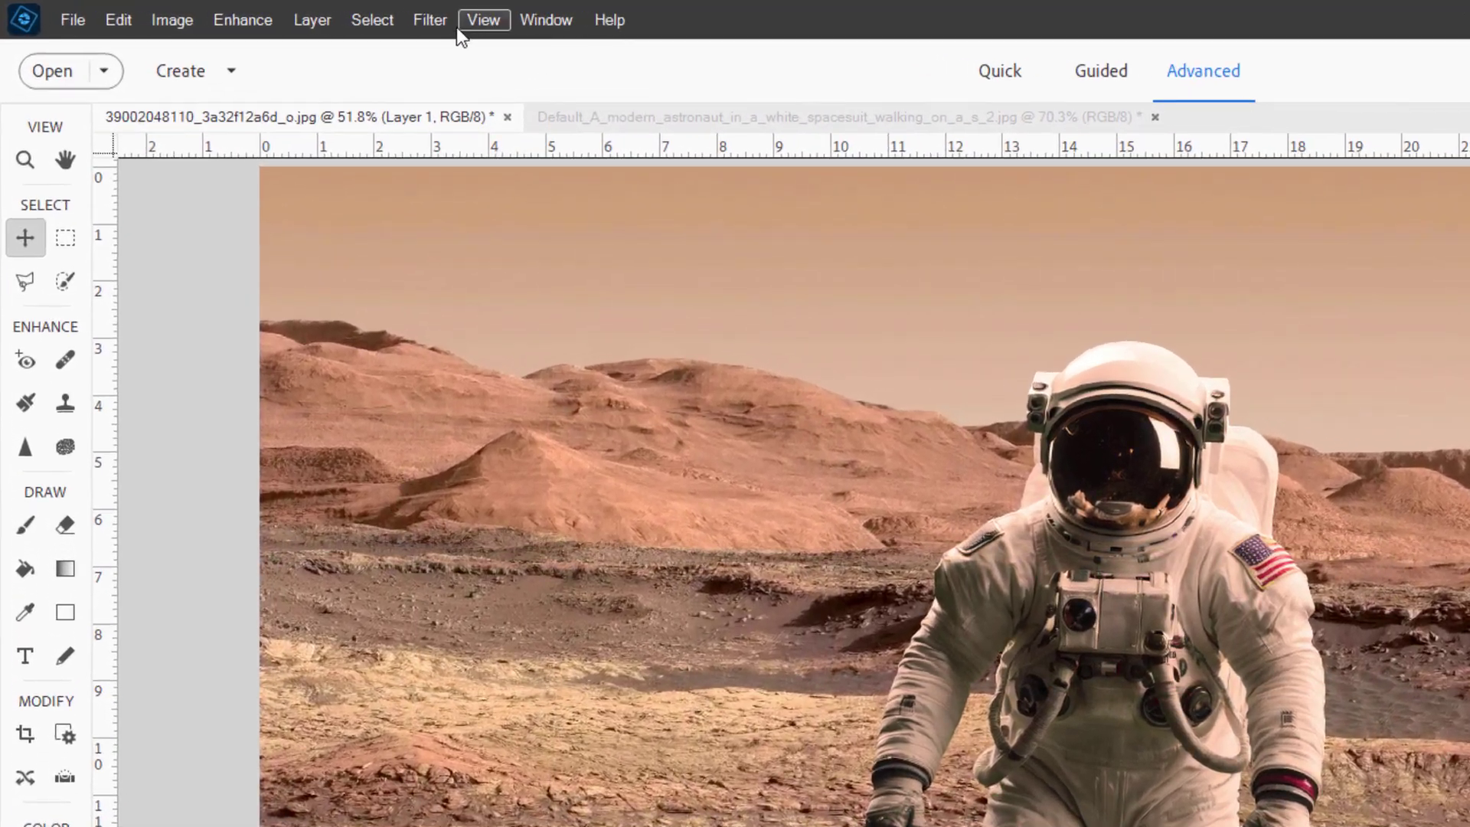
pyautogui.click(385, 19)
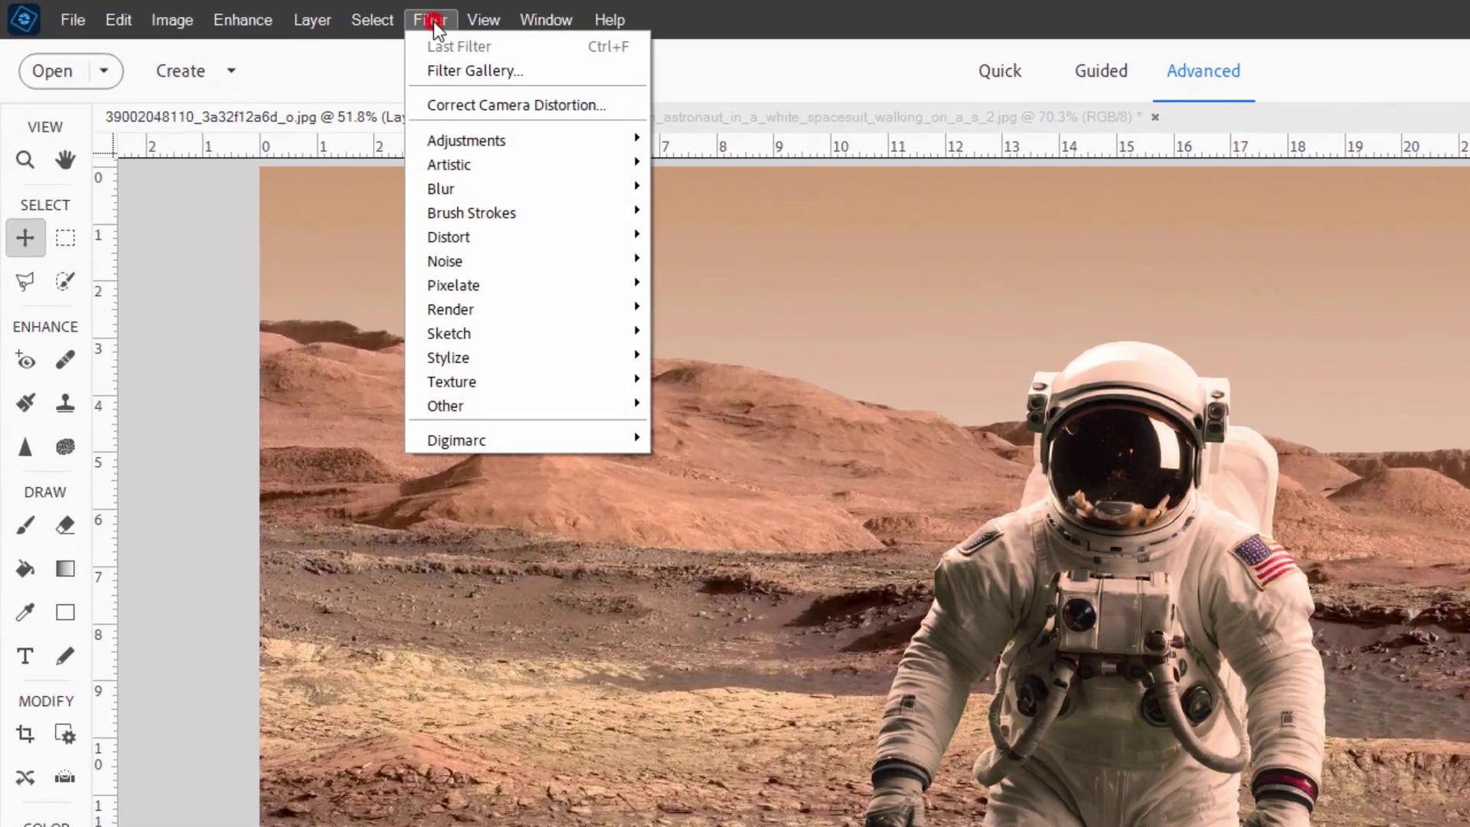
pyautogui.click(452, 71)
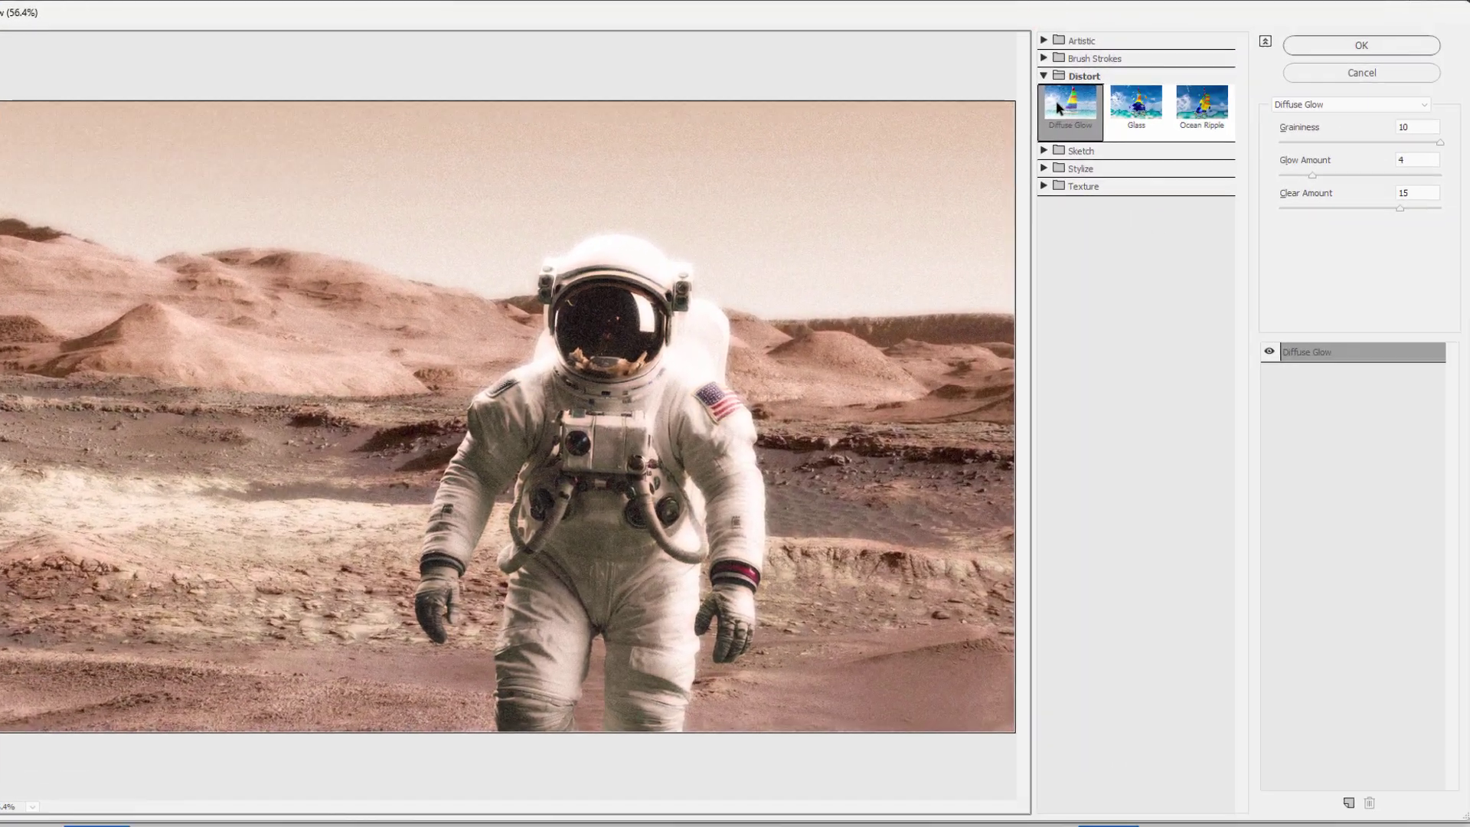
pyautogui.click(1044, 76)
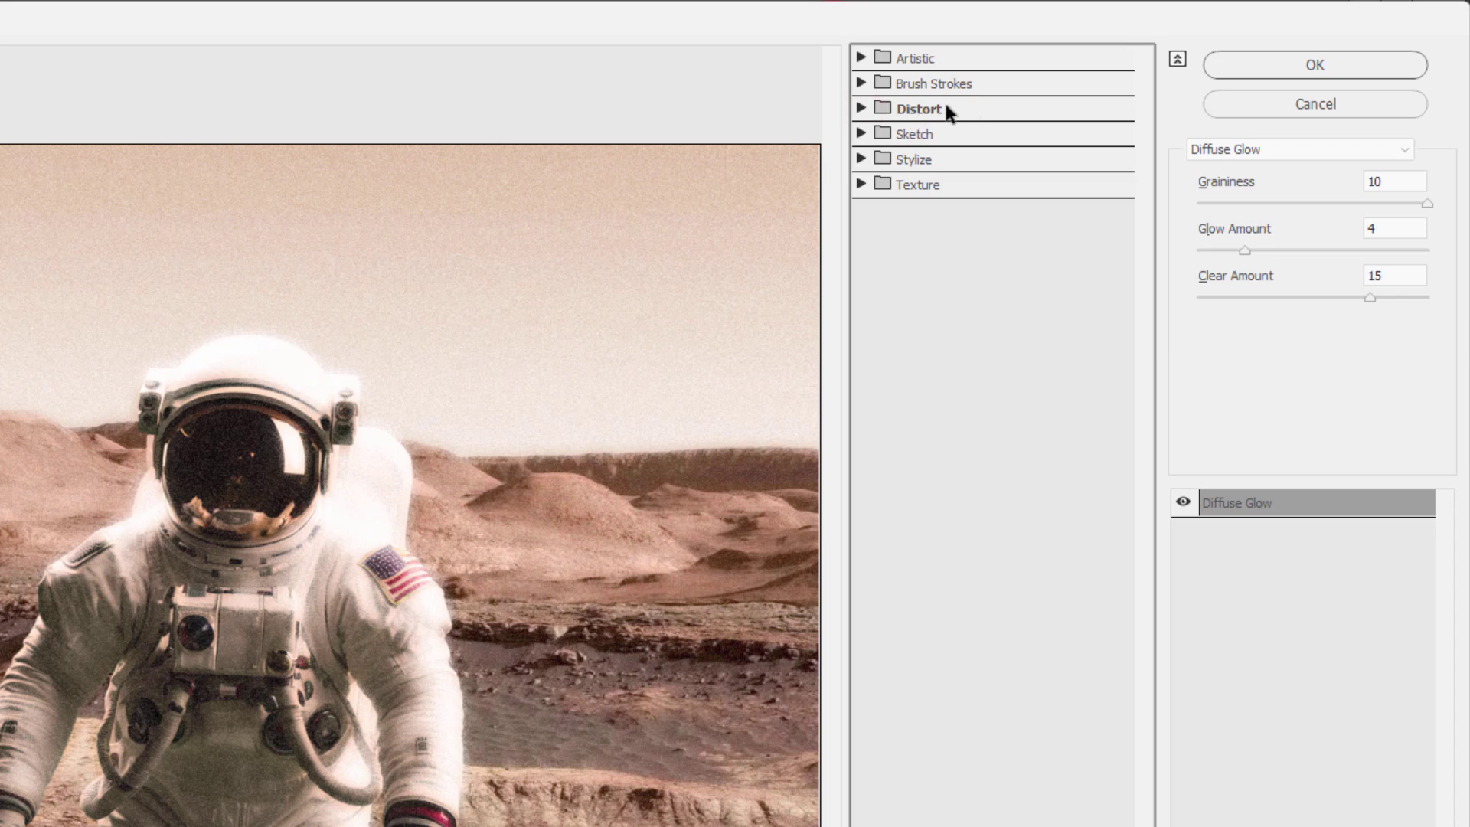
pyautogui.click(861, 108)
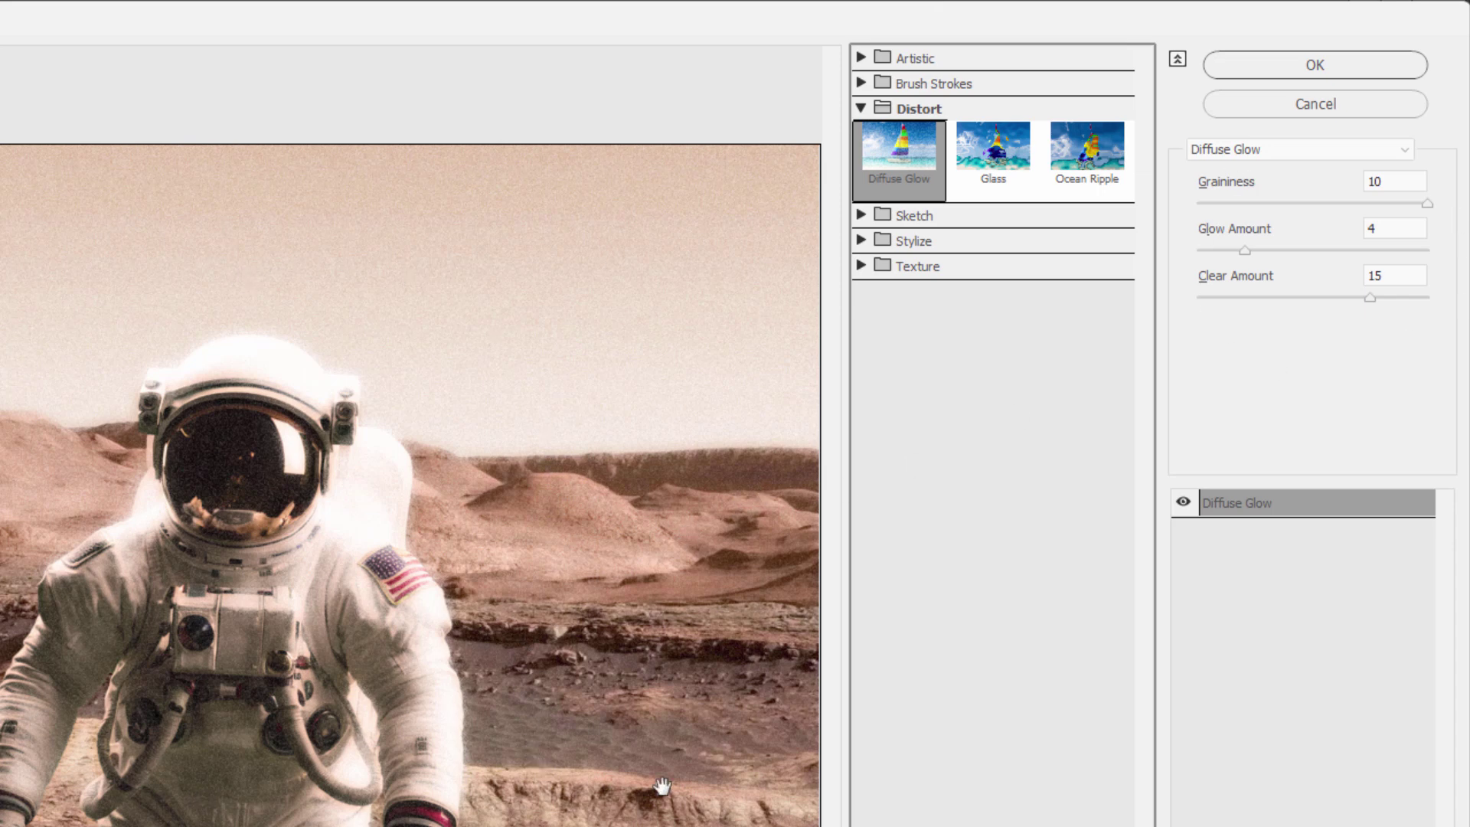
pyautogui.click(1274, 68)
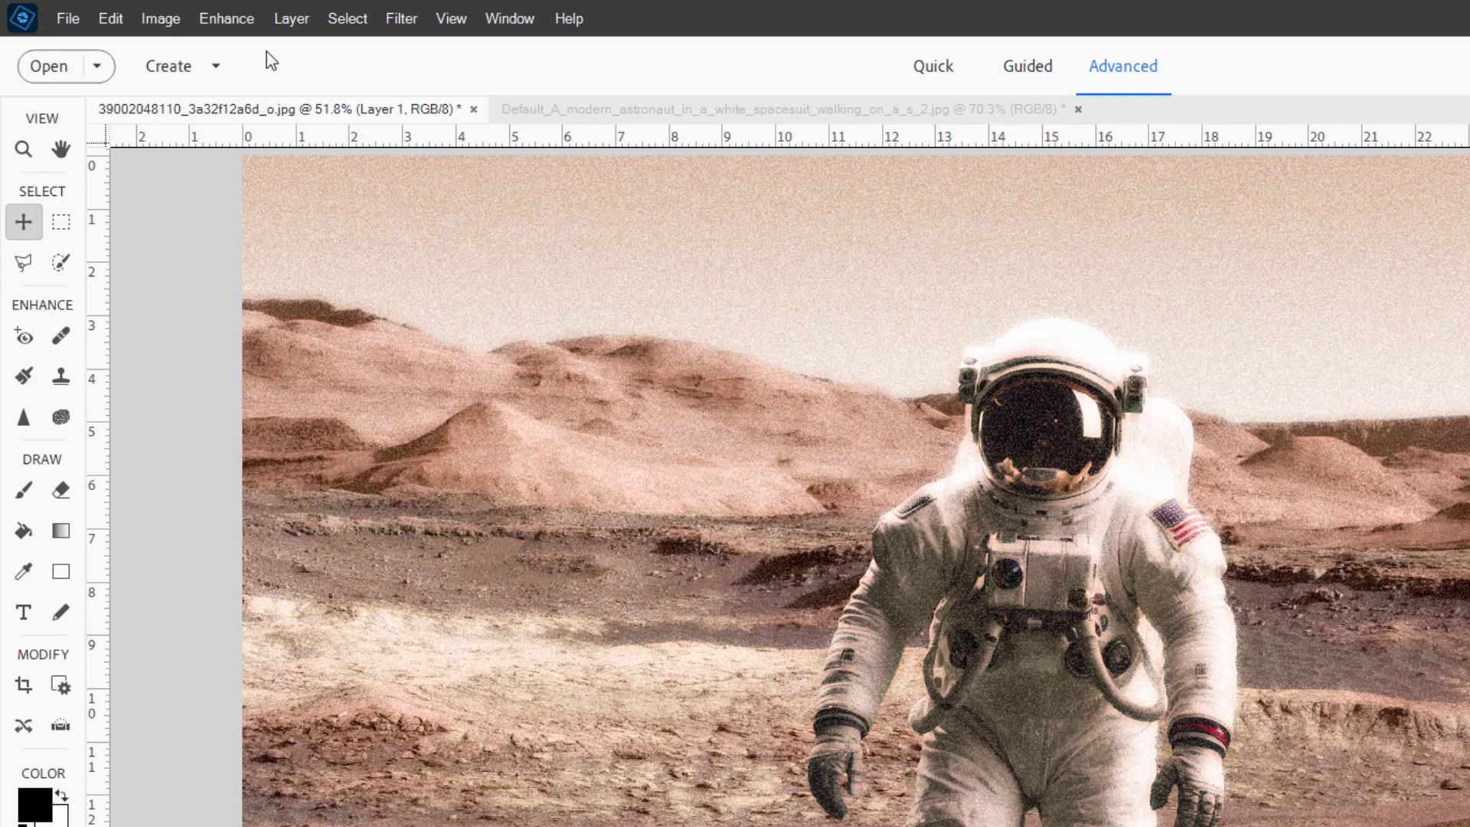
# Add a Hue/Saturation adjustment layer above the glowing merged layer, using the previous layer to create a clipping mask.
pyautogui.click(208, 12)
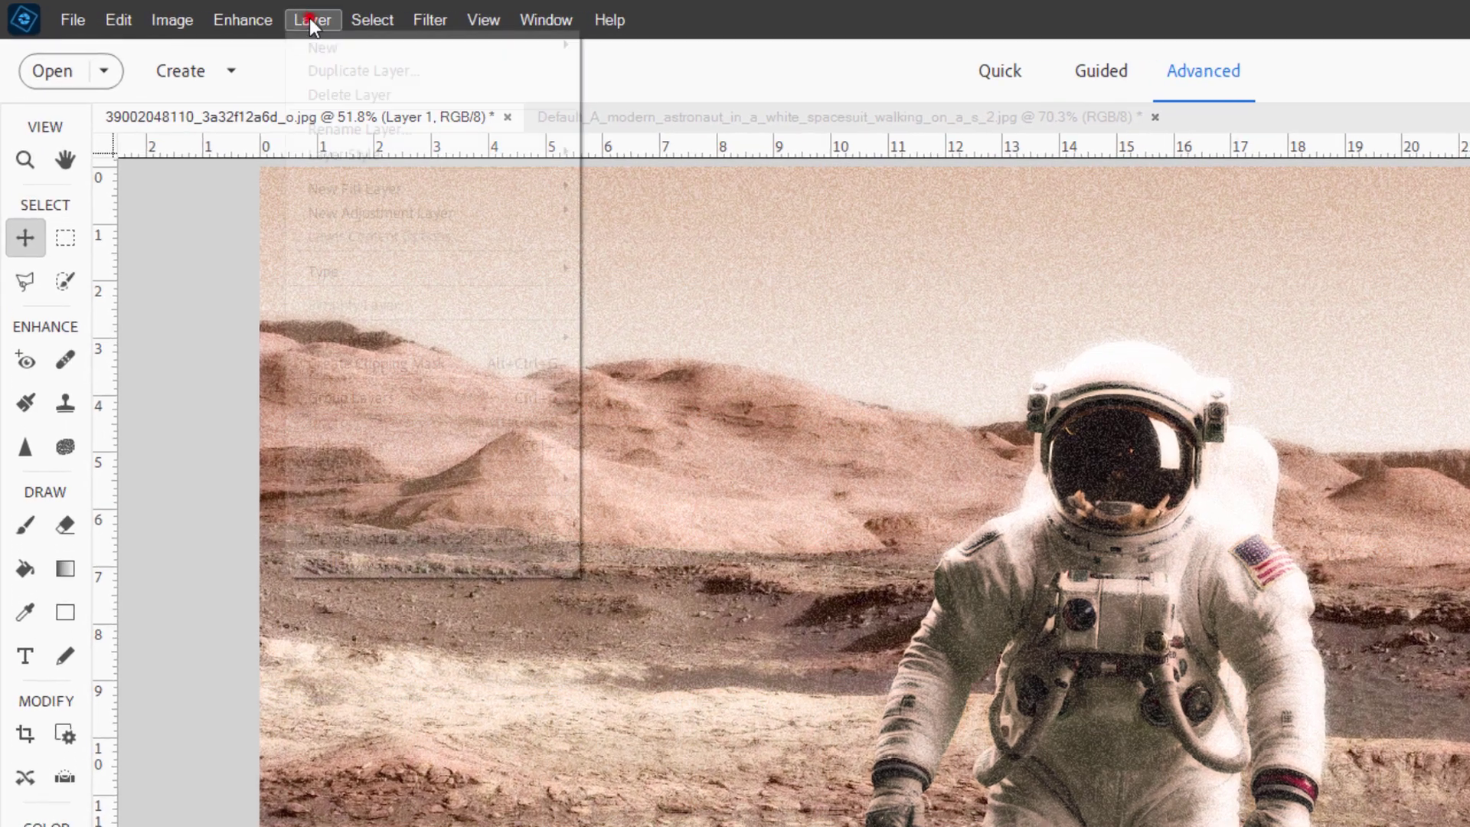
pyautogui.moveTo(395, 216)
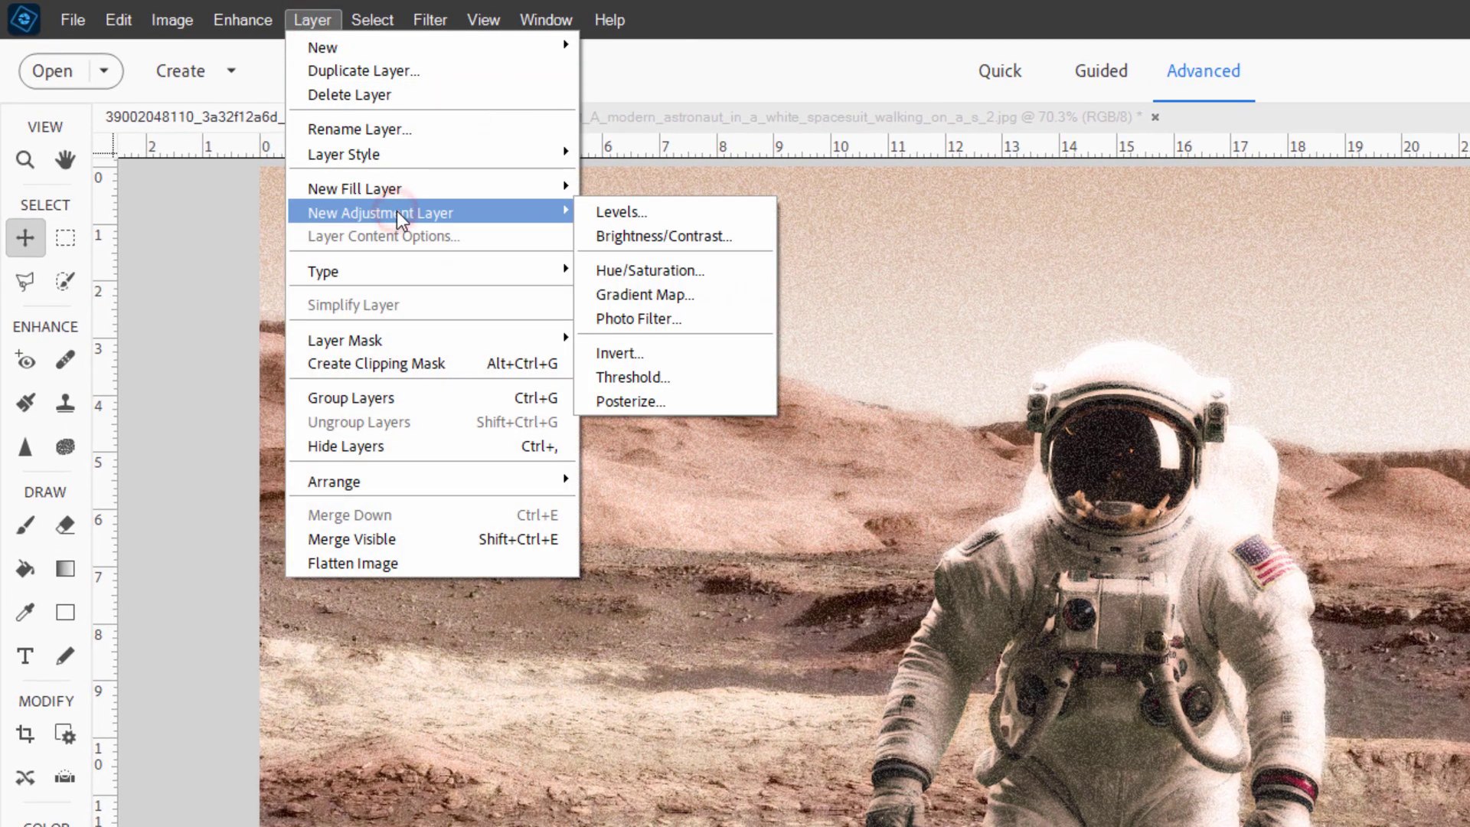
pyautogui.click(635, 271)
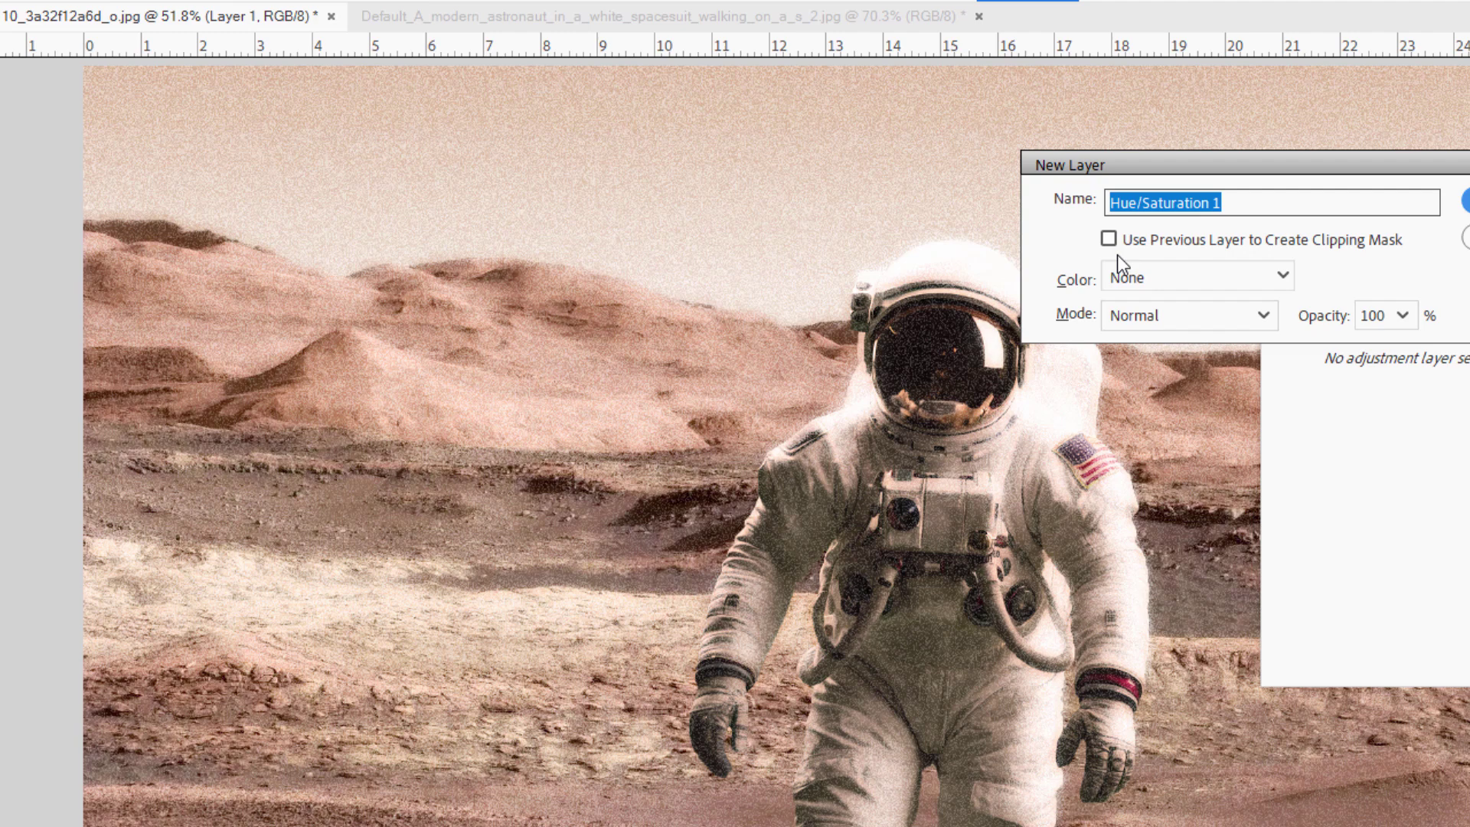
pyautogui.click(1256, 322)
pyautogui.click(1382, 134)
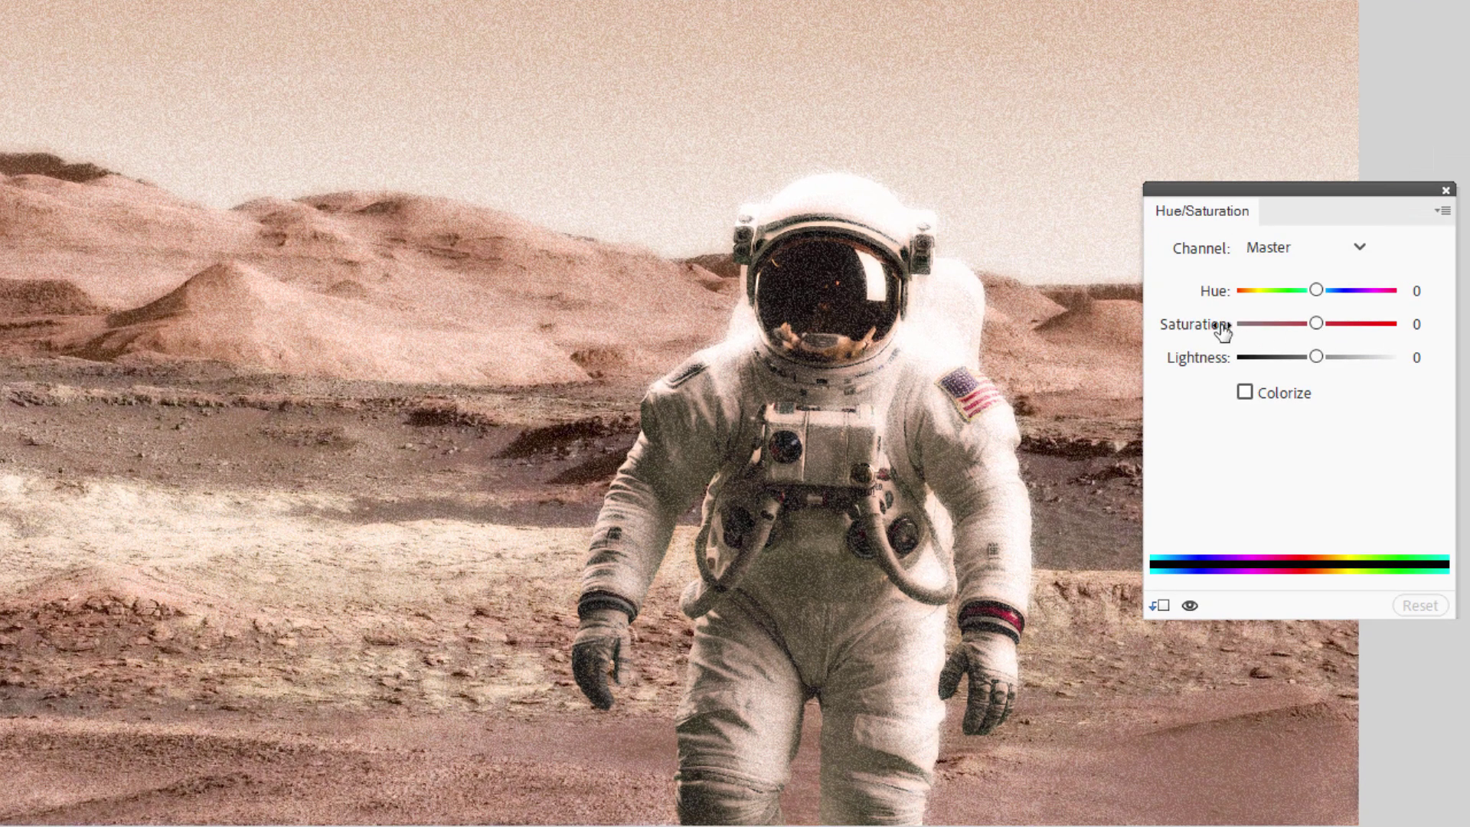
# Raise the saturation of the merged image to +46 in the Hue/Saturation adjustment.
pyautogui.click(1320, 323)
pyautogui.moveTo(1320, 323); pyautogui.dragTo(1353, 337)
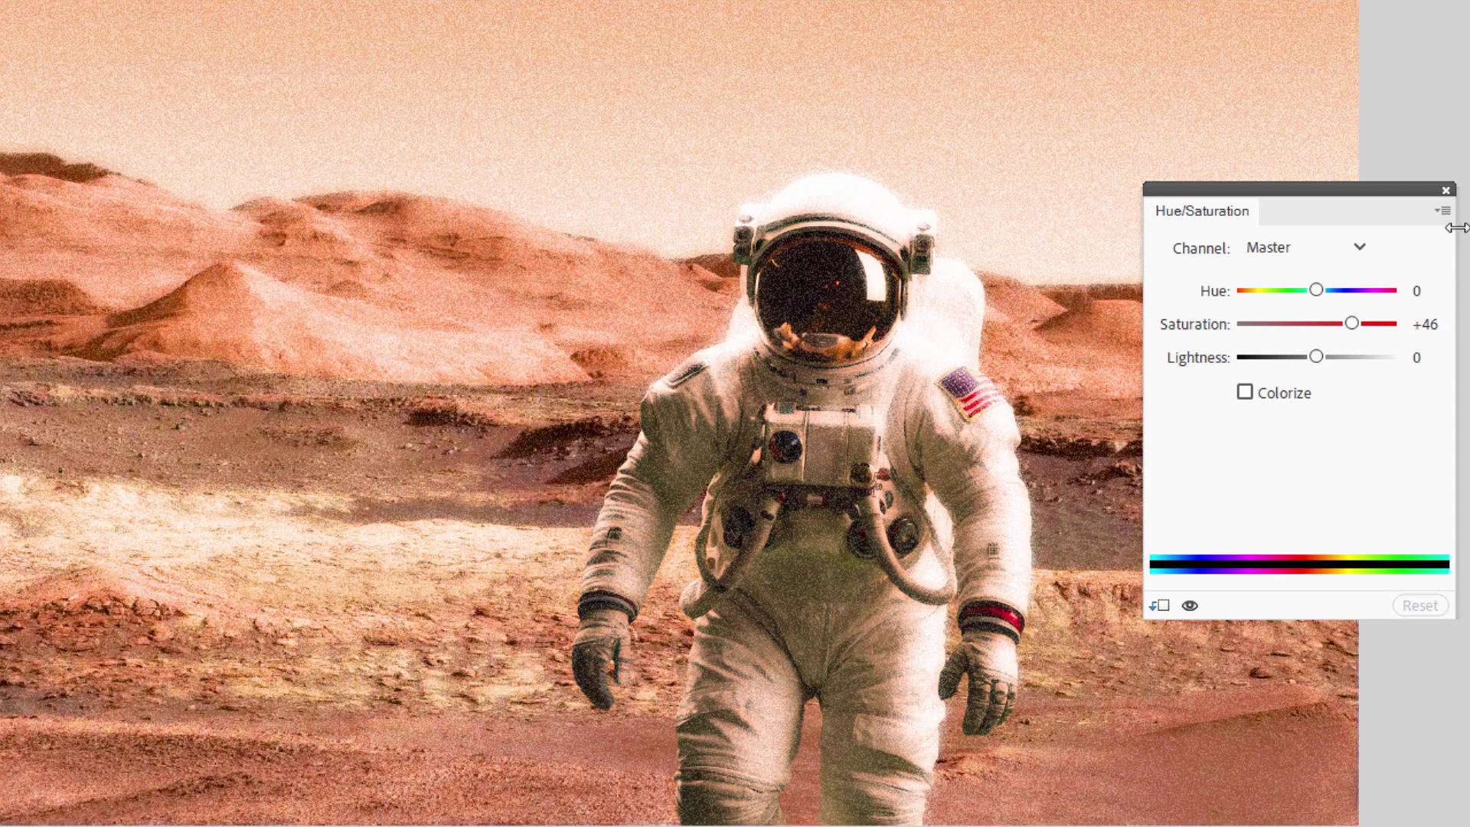
pyautogui.click(1445, 190)
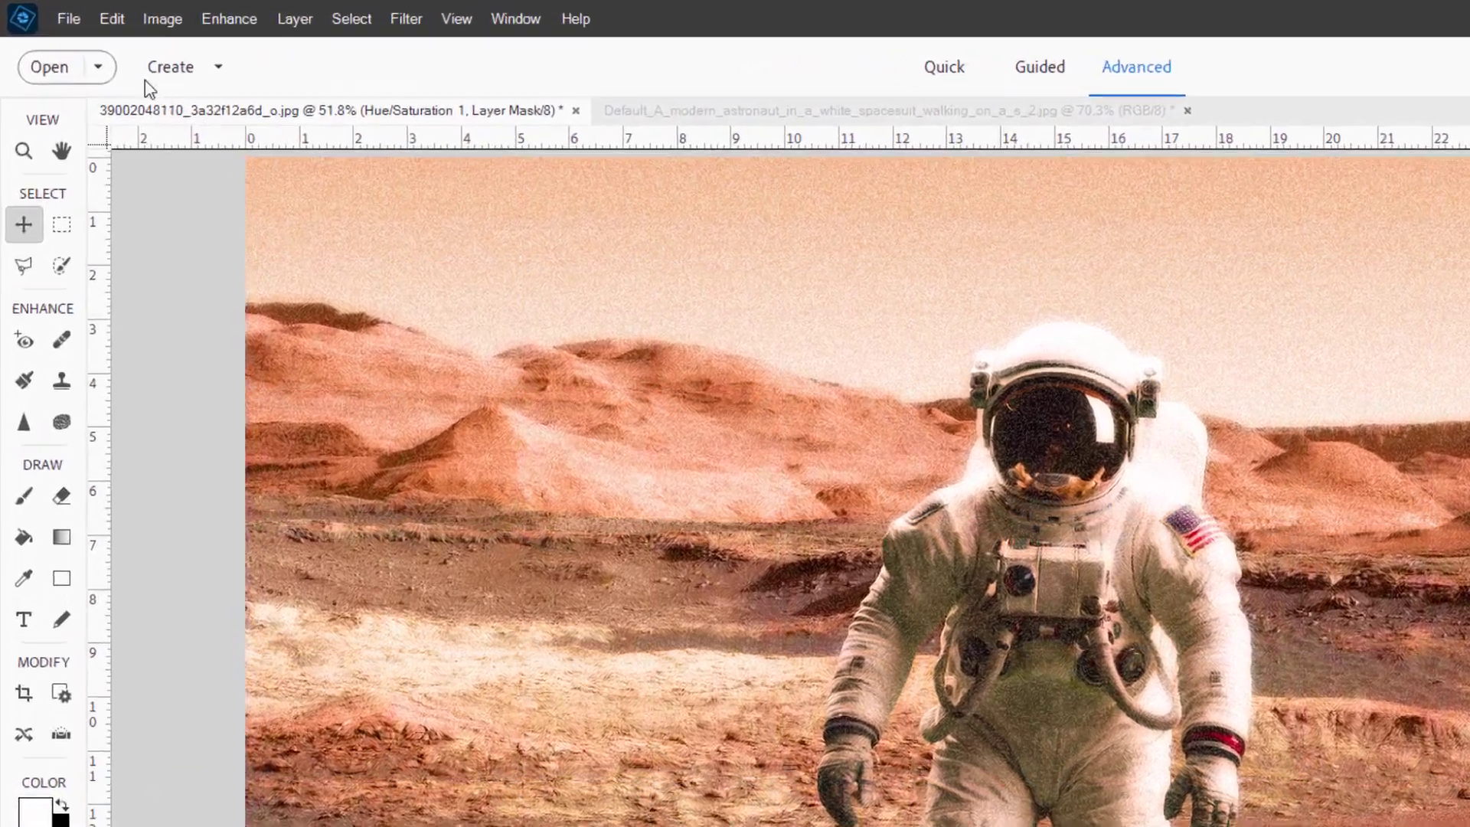
# Save the composite with its layers in Photoshop format as astronaut on mars.psd, replacing the existing file in the AI Images folder.
pyautogui.click(79, 21)
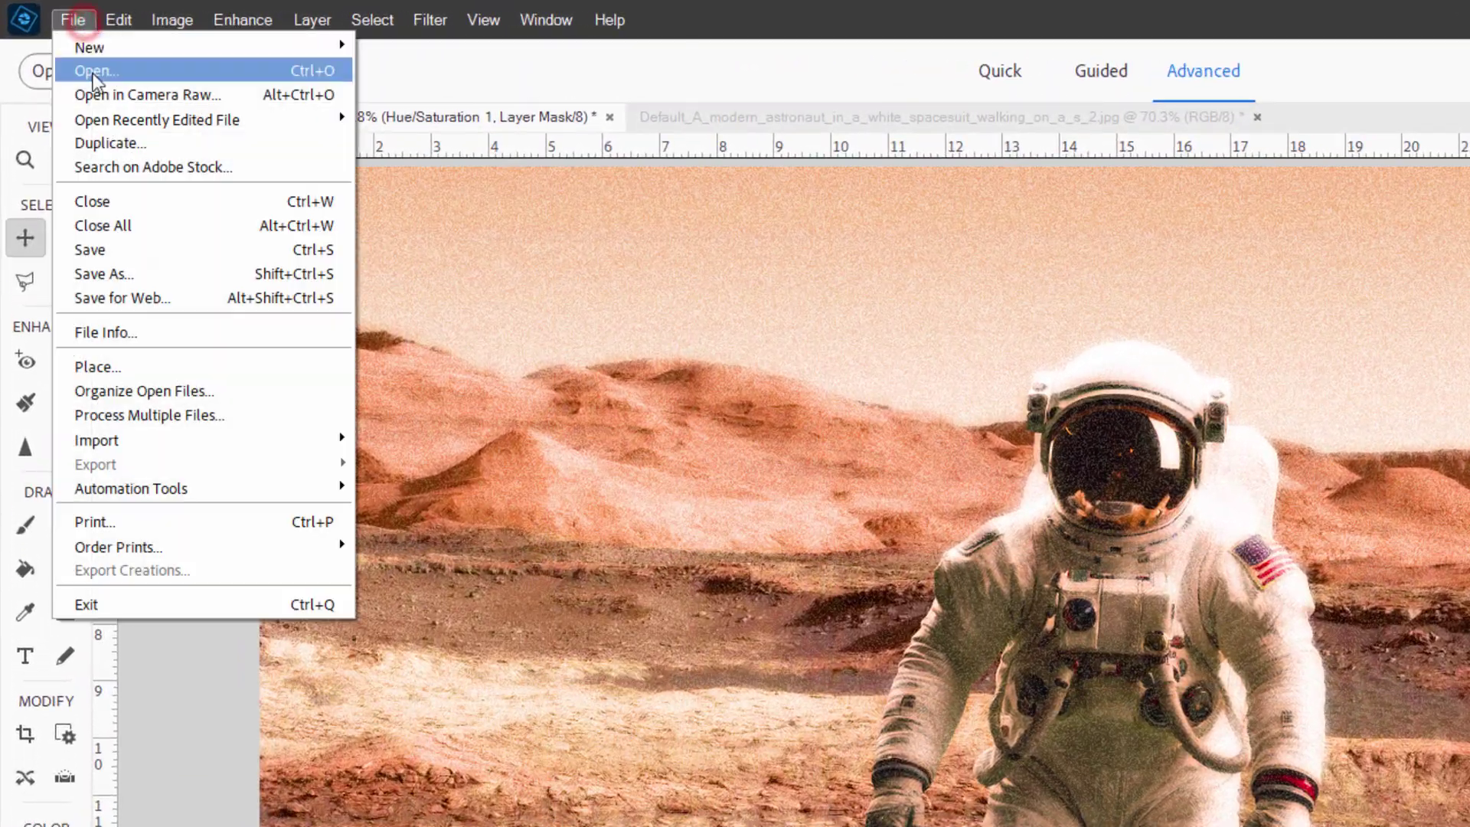
pyautogui.click(124, 233)
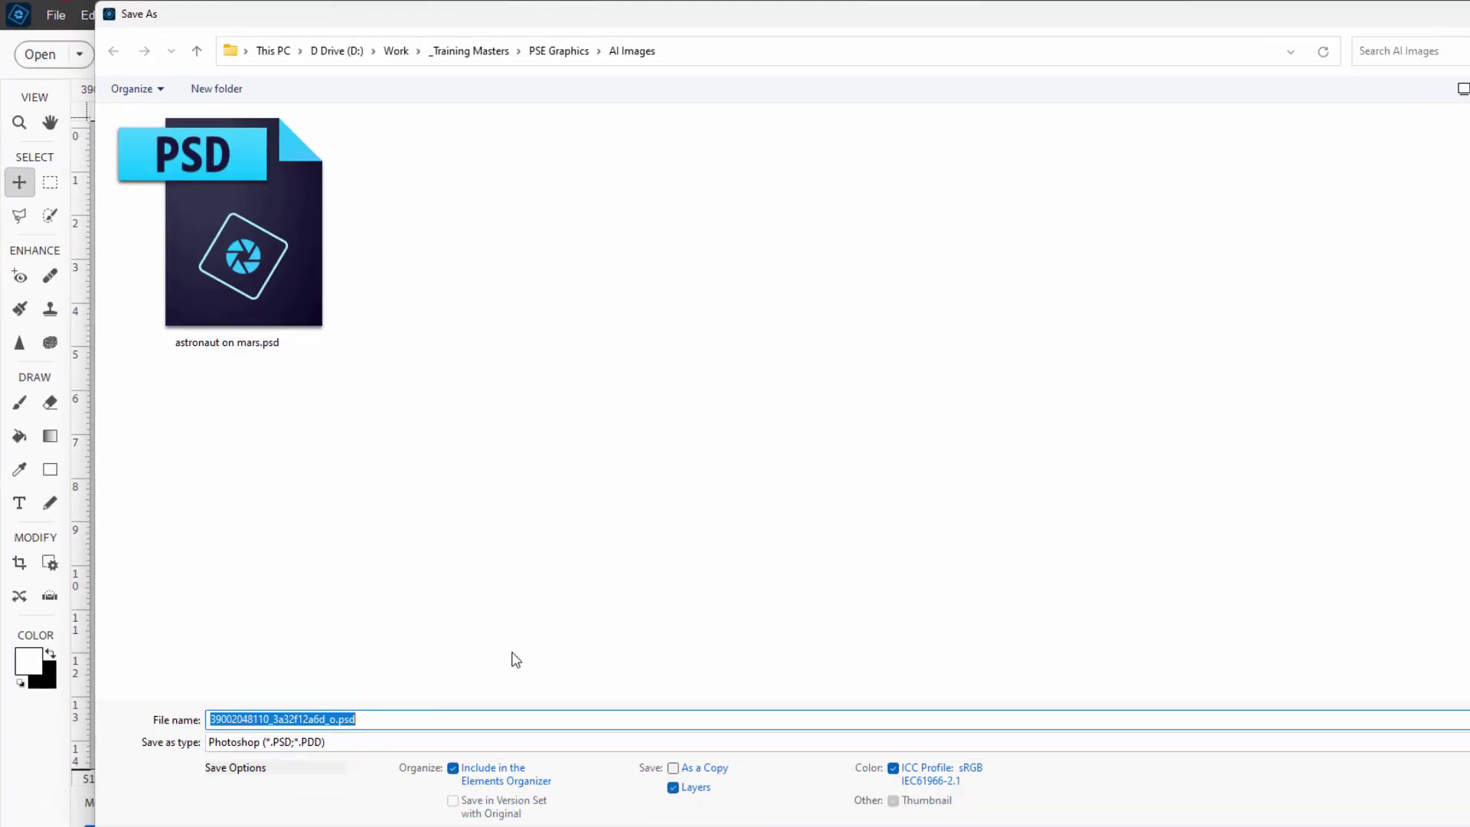
pyautogui.moveTo(631, 19); pyautogui.dragTo(671, 37)
pyautogui.click(245, 268)
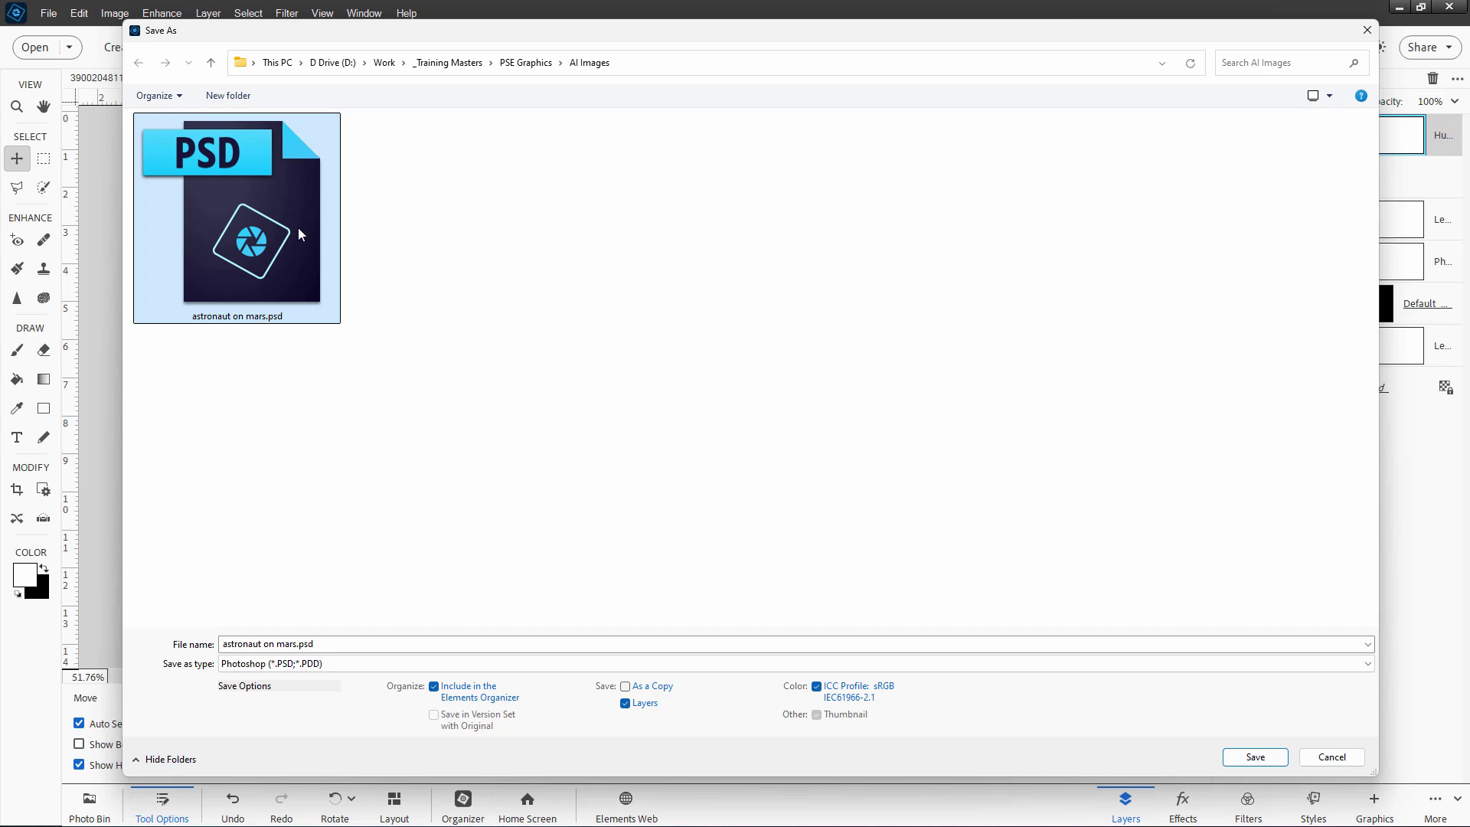
pyautogui.click(1254, 757)
pyautogui.click(772, 421)
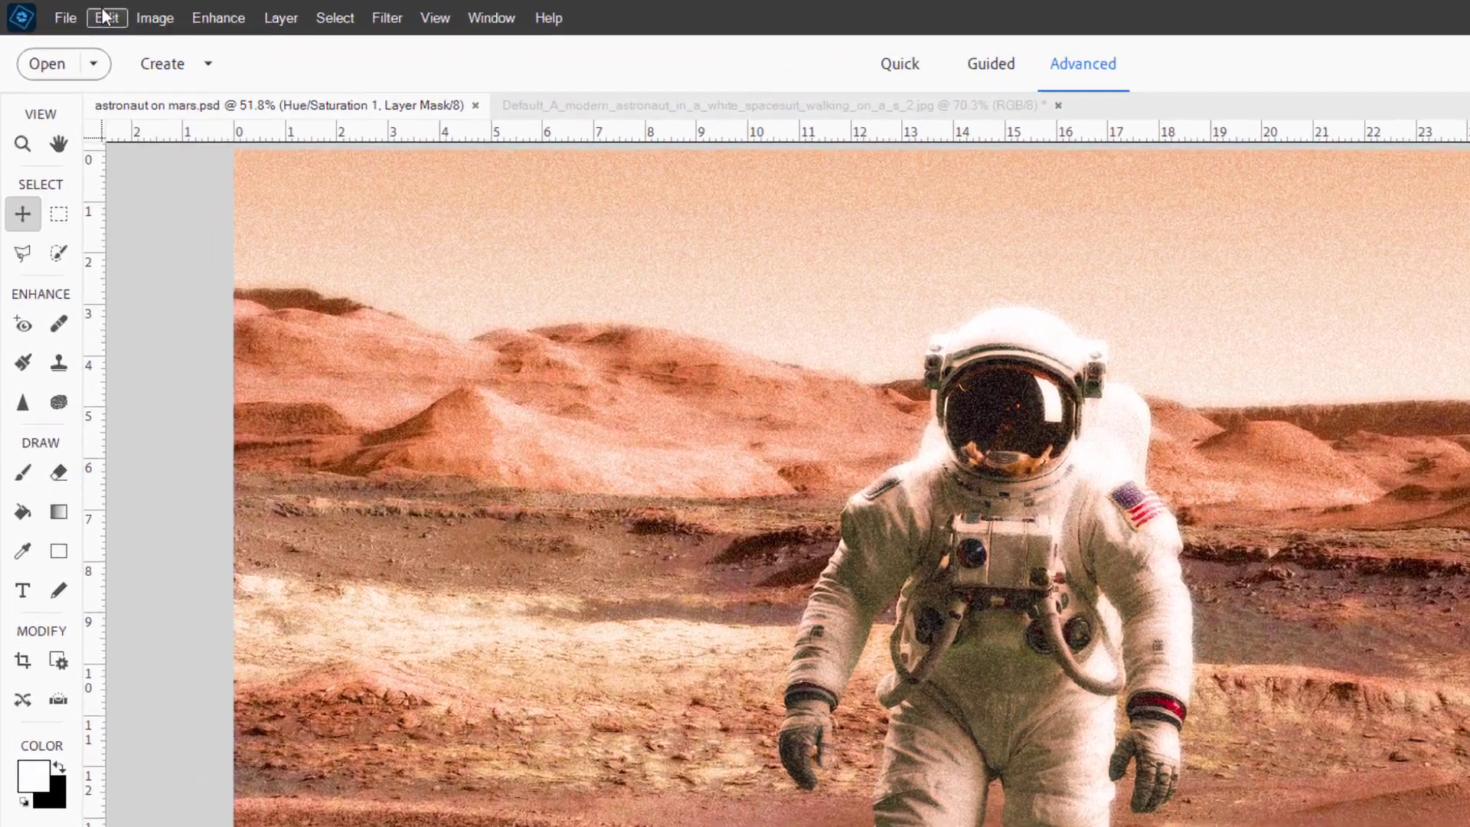
# Review the print settings for the composite and close them without printing.
pyautogui.click(60, 19)
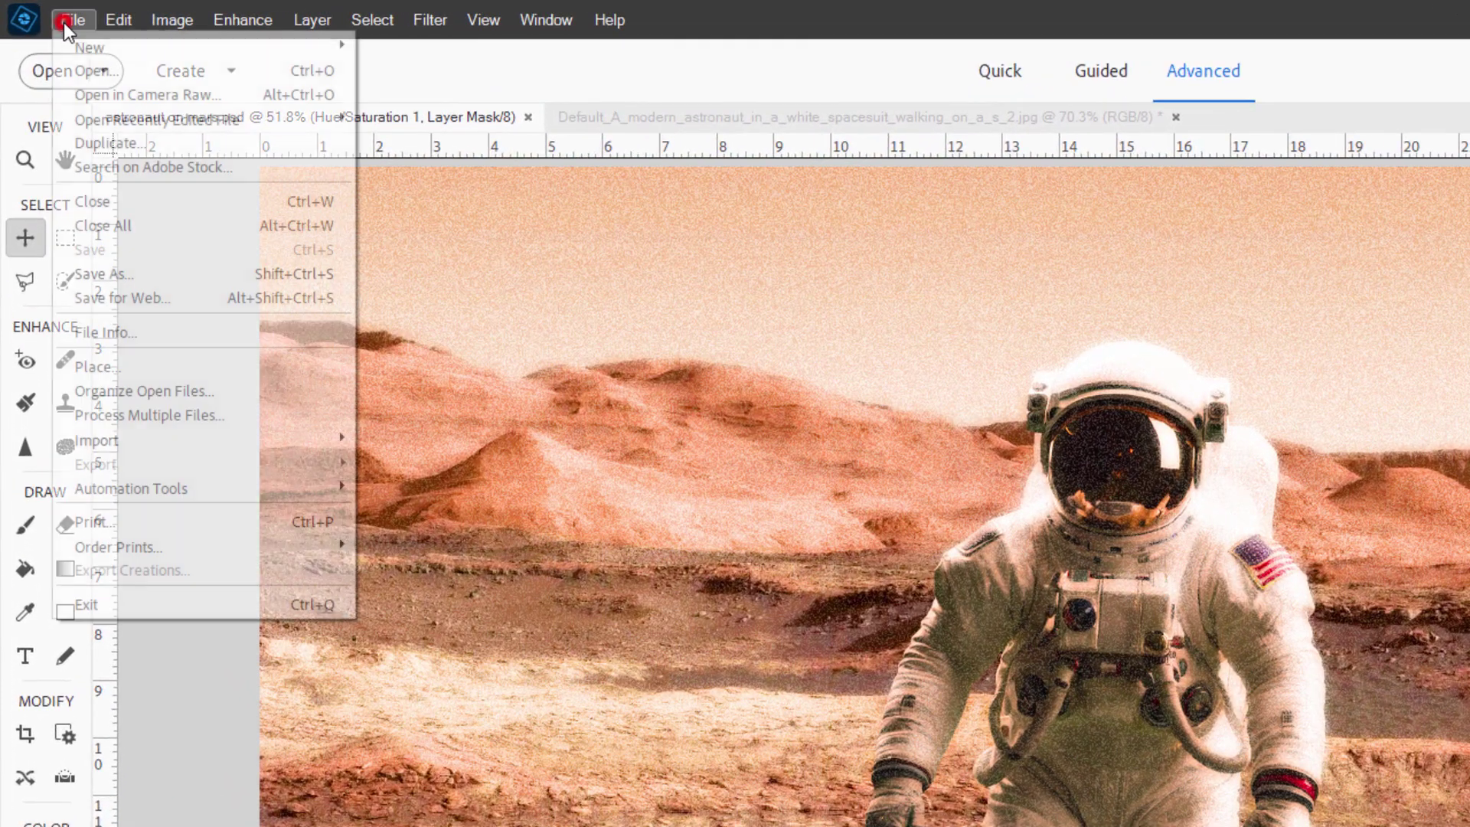
pyautogui.click(141, 465)
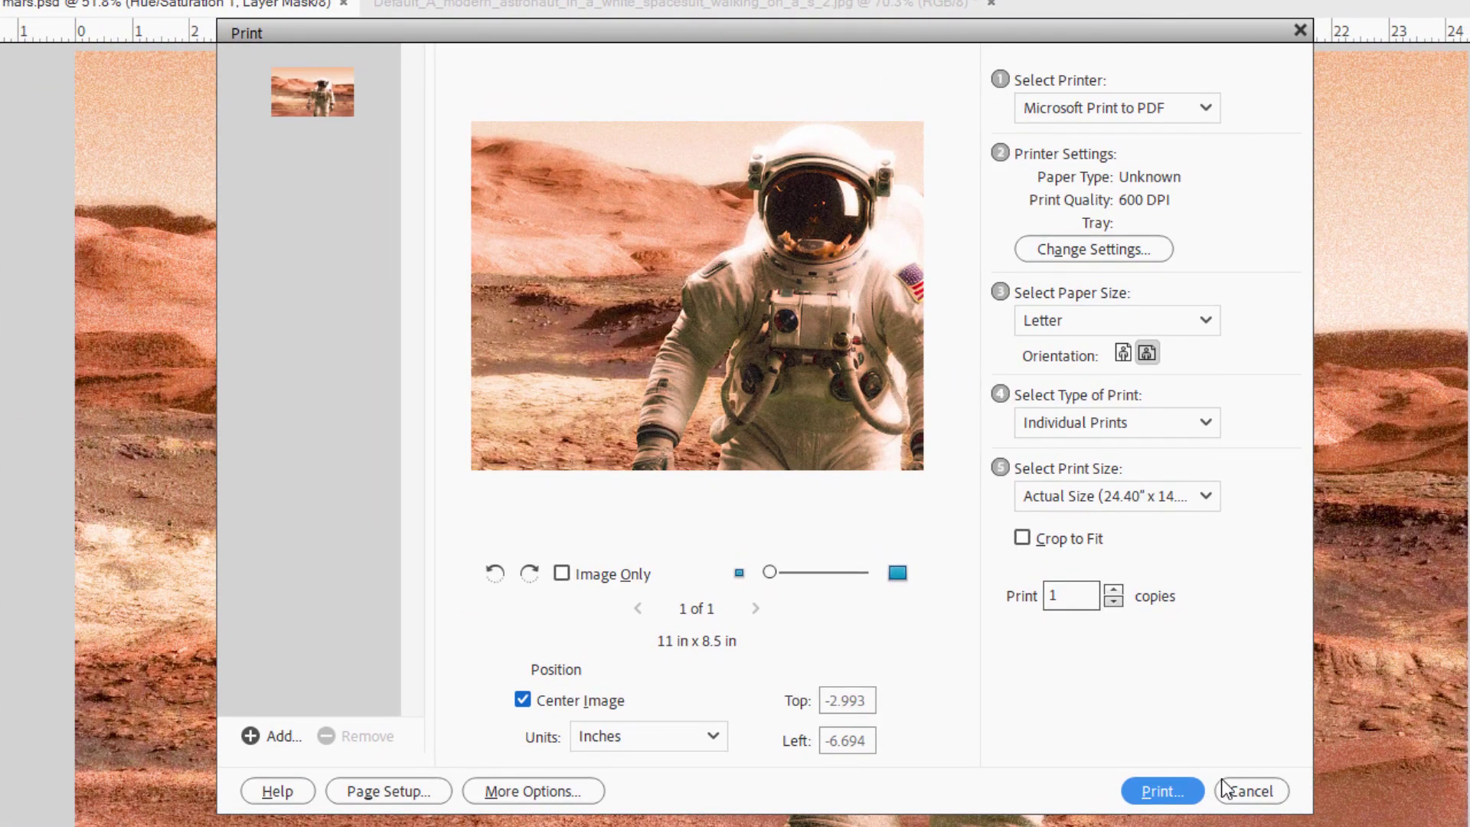
pyautogui.click(1223, 784)
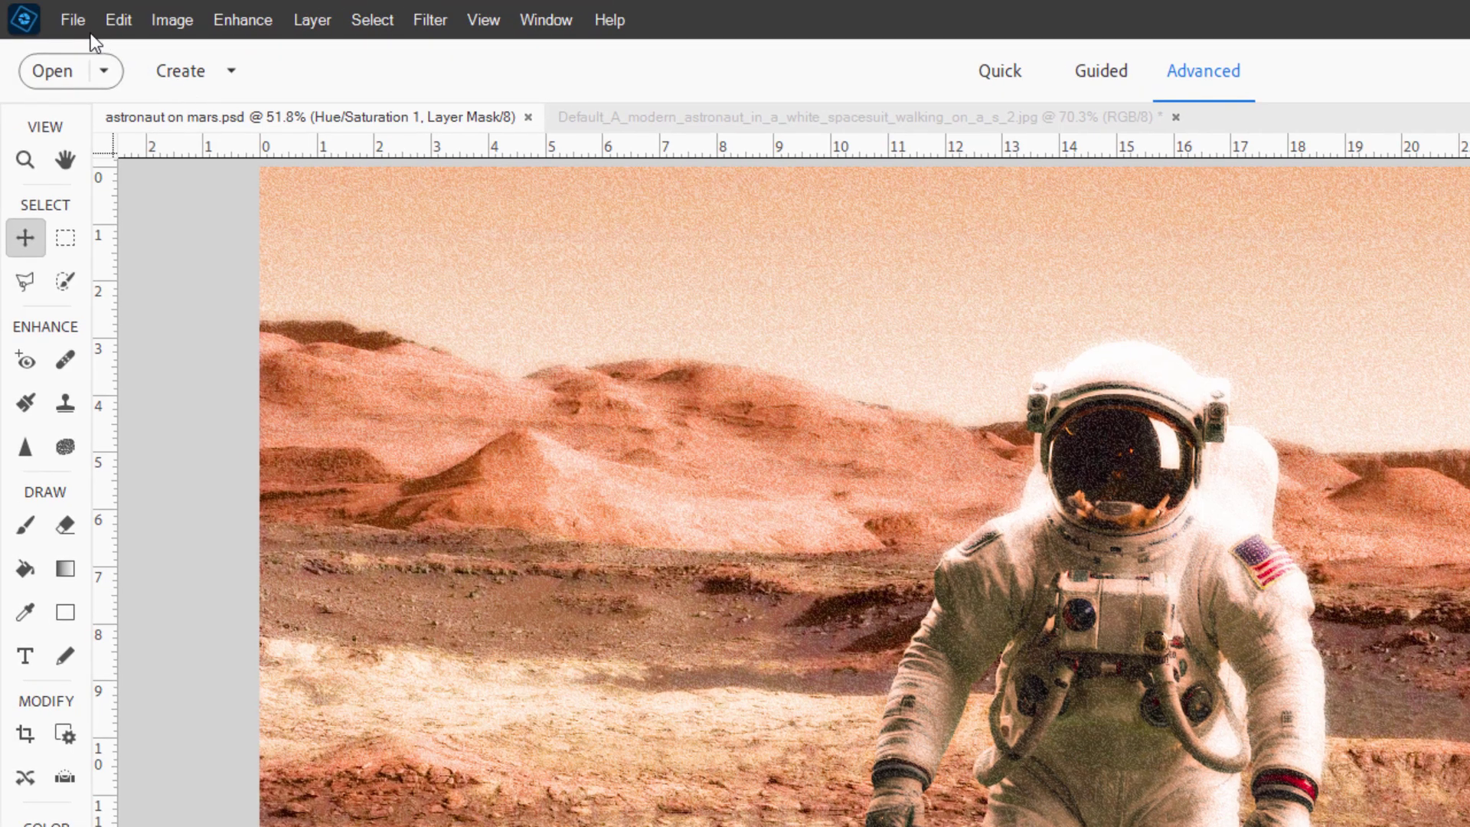
# Preview the composite as PNG-24 in Save for Web and close the export without saving.
pyautogui.click(75, 23)
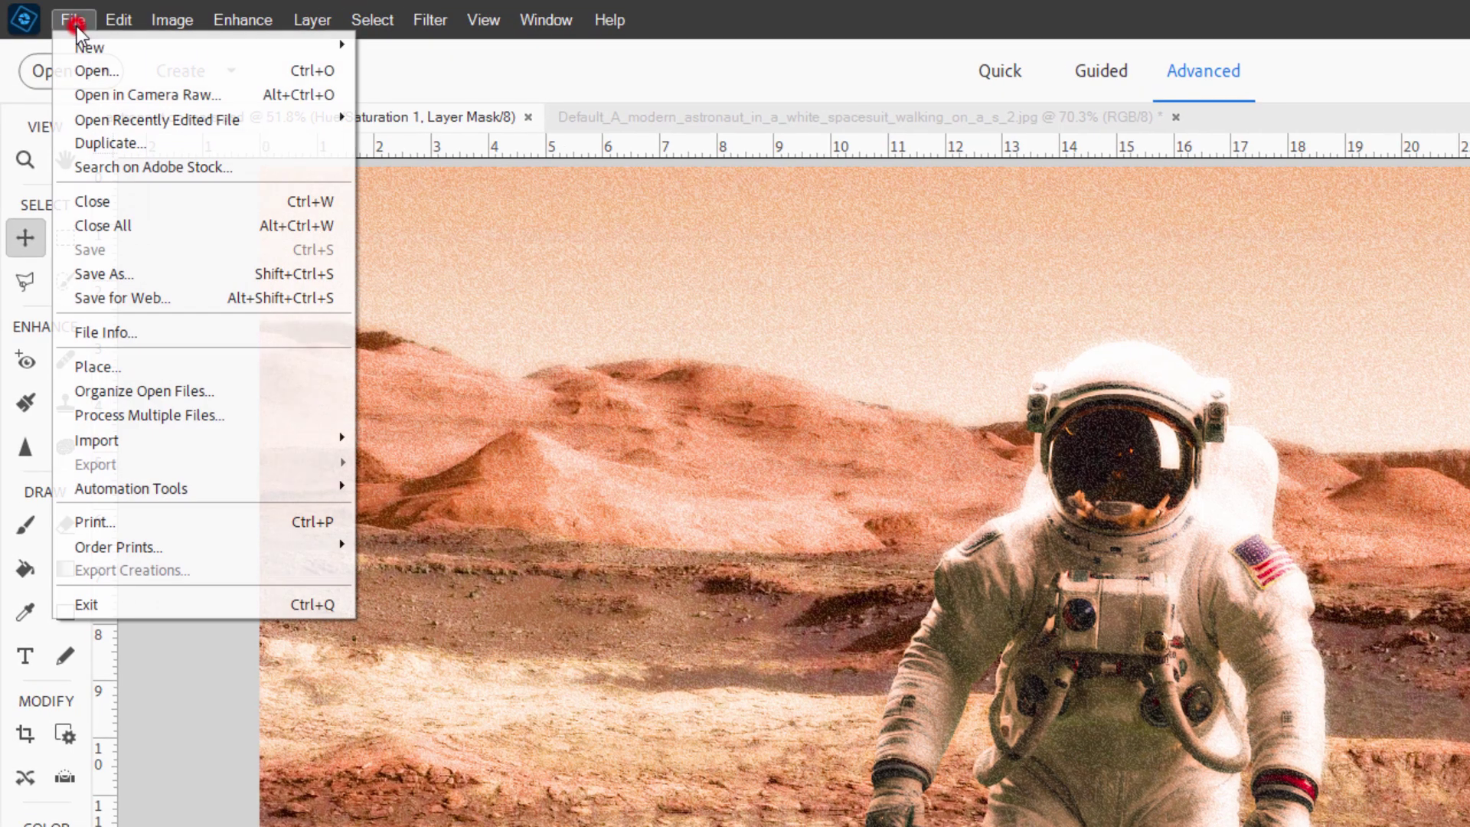
pyautogui.click(160, 296)
pyautogui.click(1086, 133)
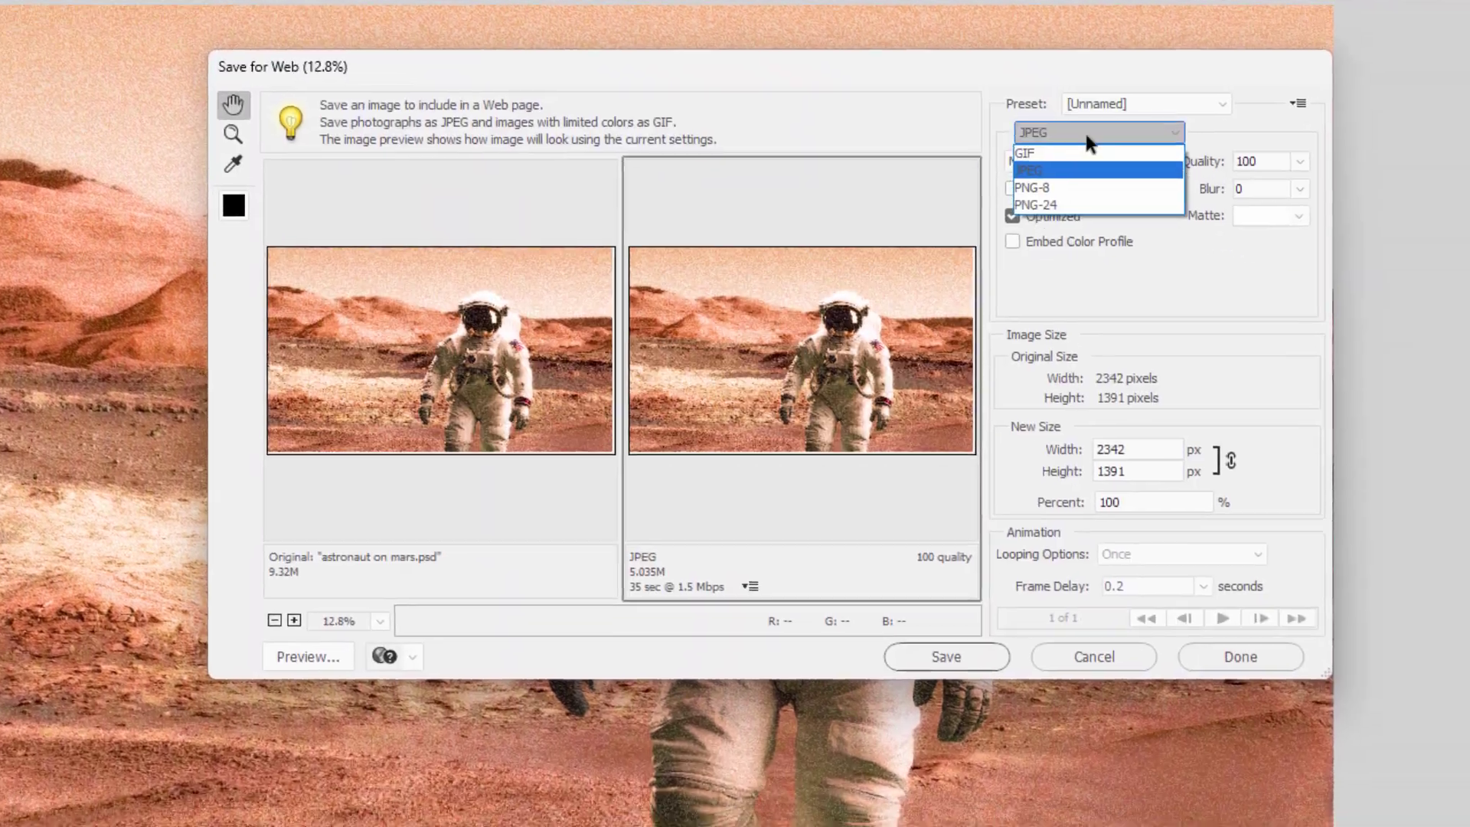
pyautogui.click(1082, 205)
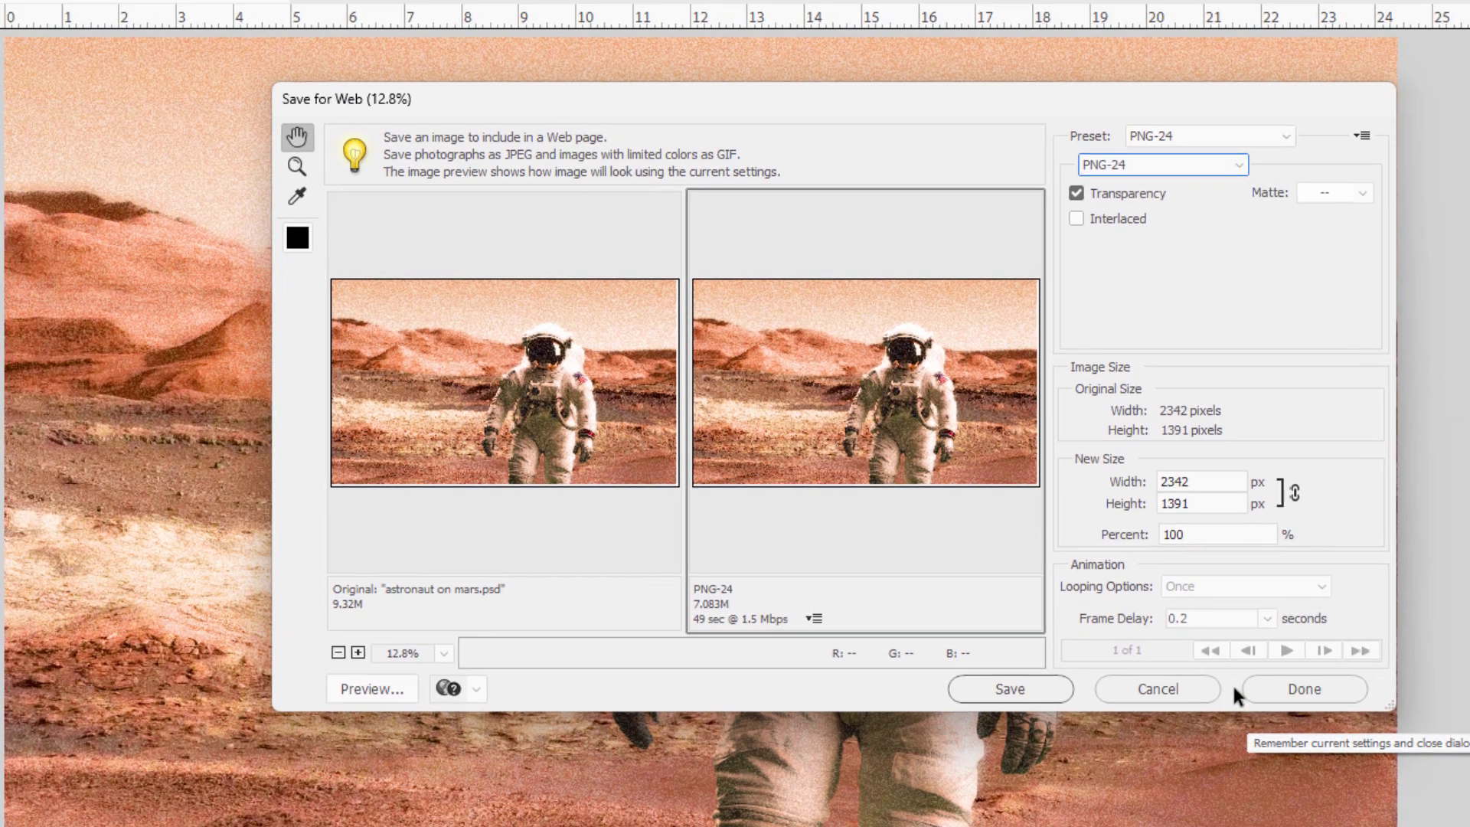
pyautogui.click(1135, 656)
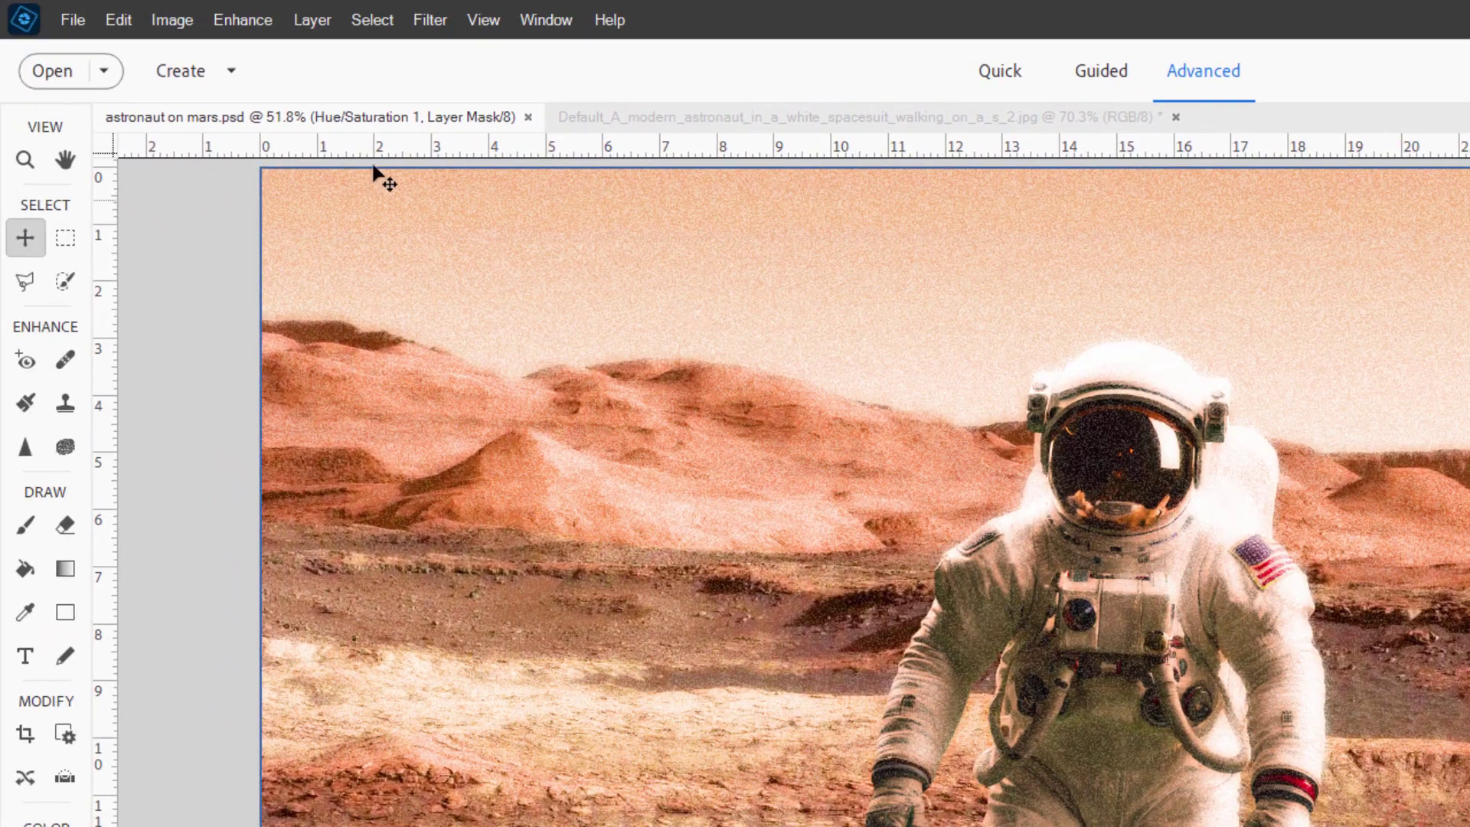
# Save a PNG copy of the composite as astronaut on mars.png with Smallest / Slow compression and no interlacing.
pyautogui.click(72, 20)
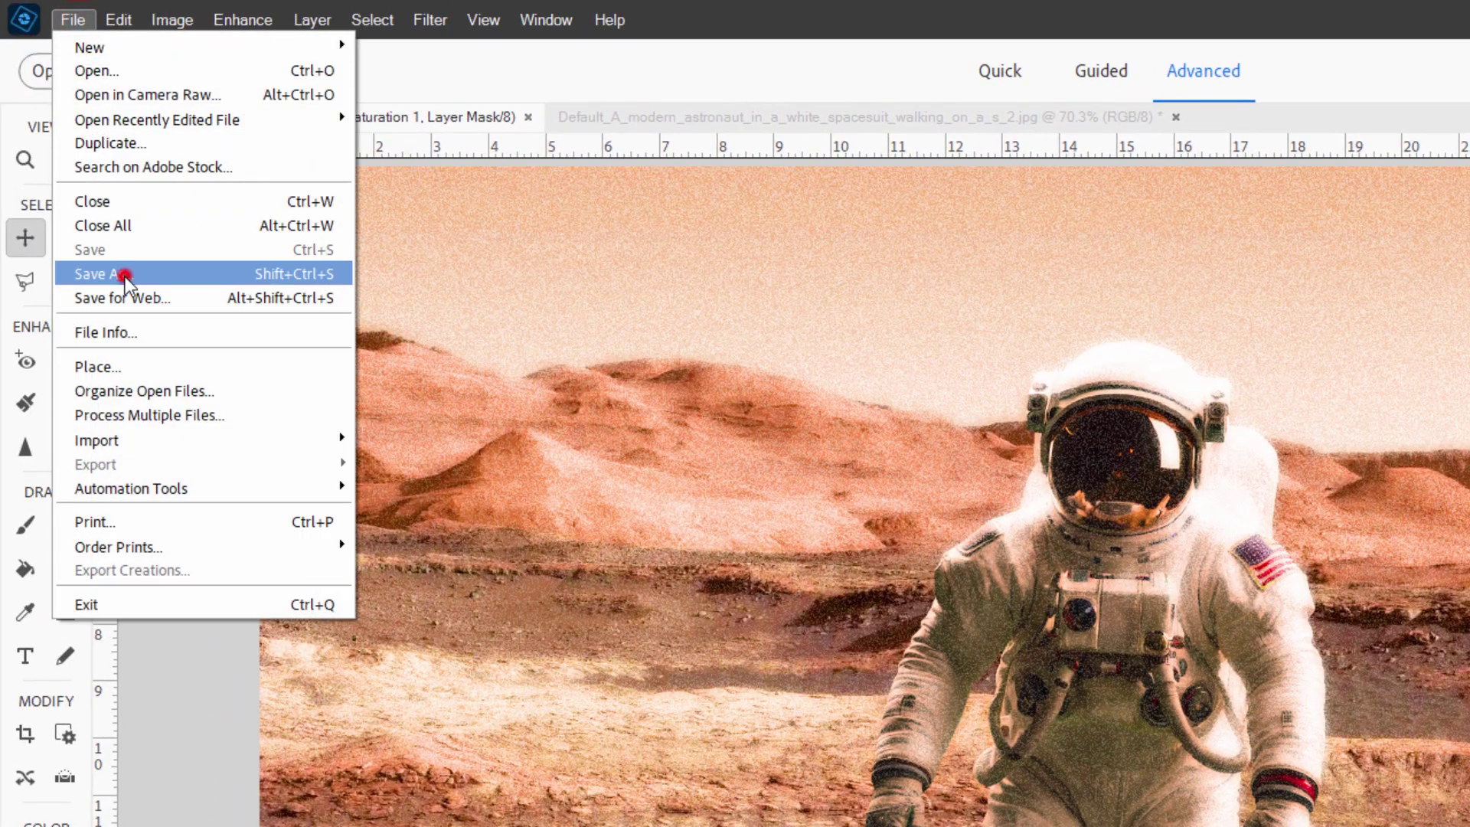
pyautogui.click(125, 276)
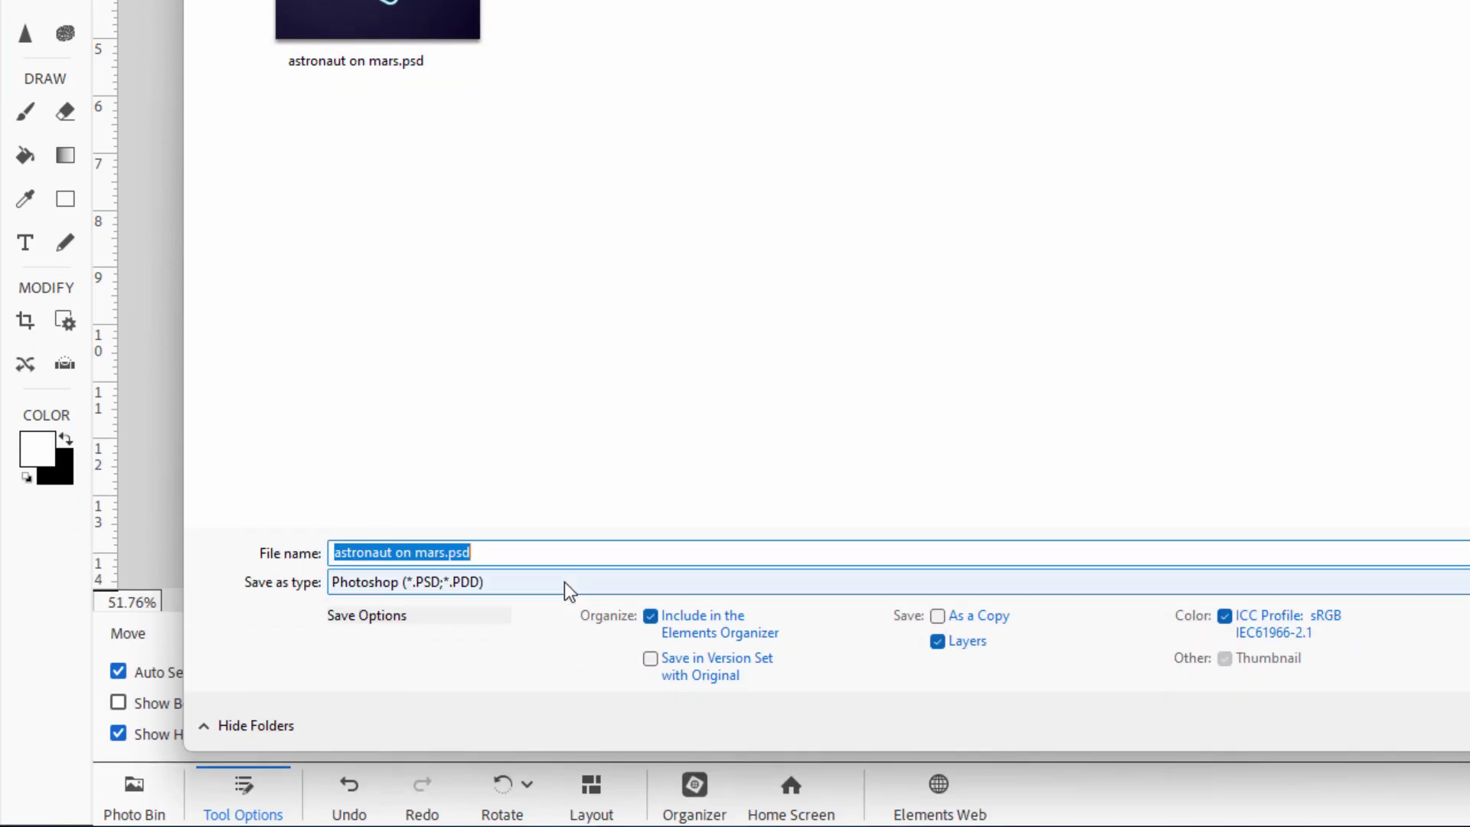
pyautogui.click(562, 583)
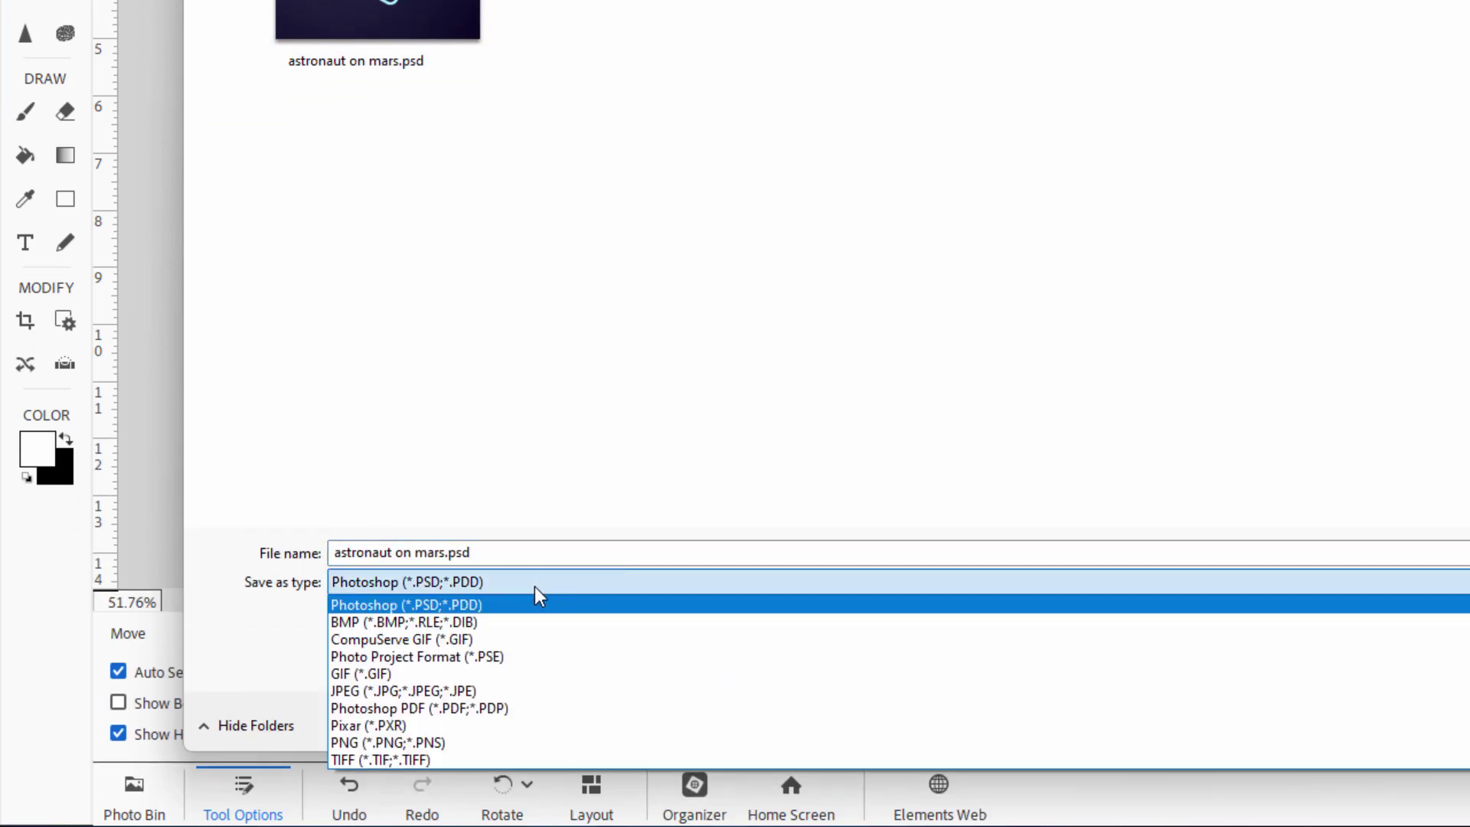
pyautogui.click(438, 740)
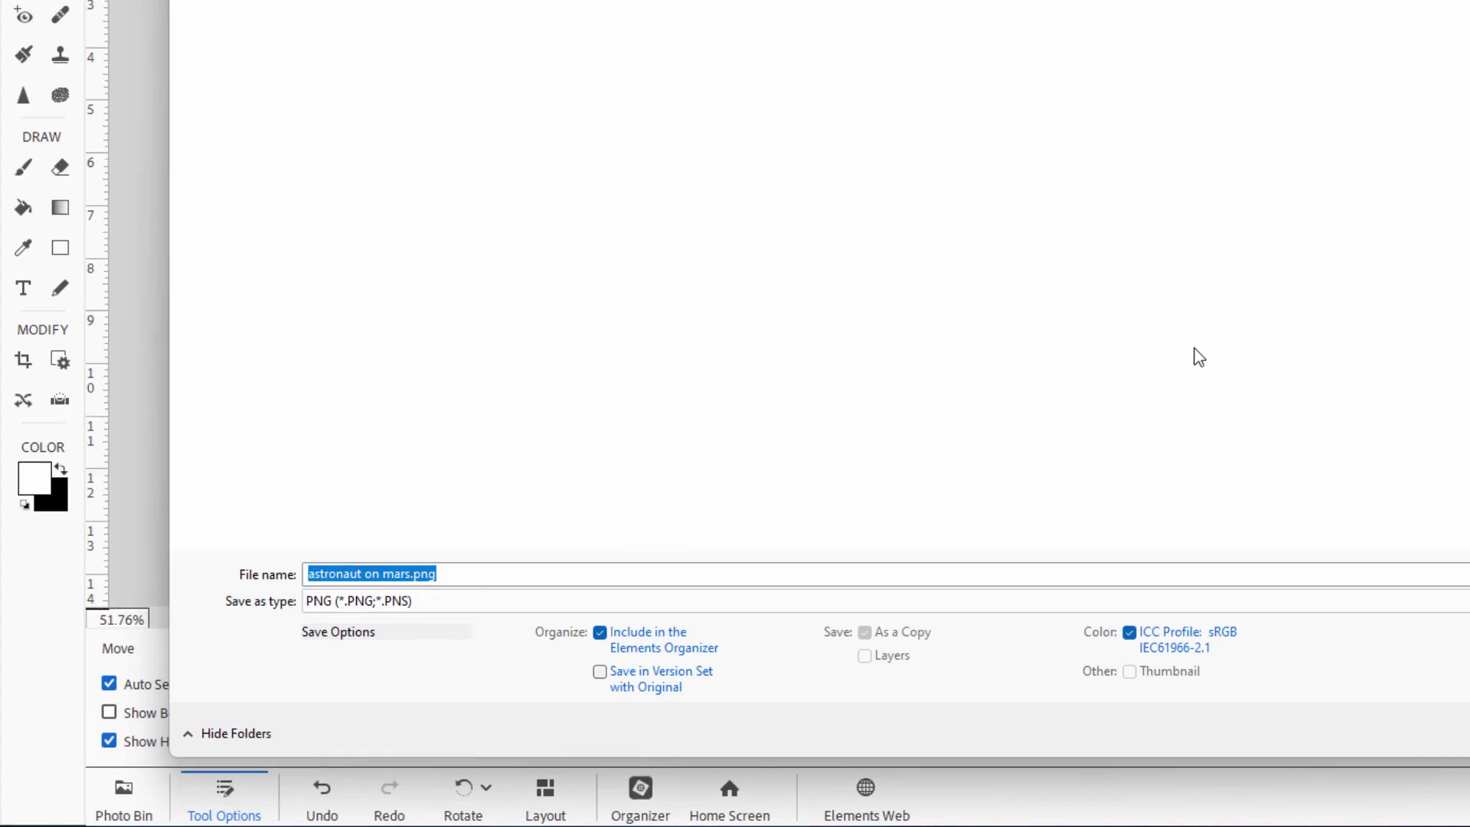
pyautogui.click(1255, 754)
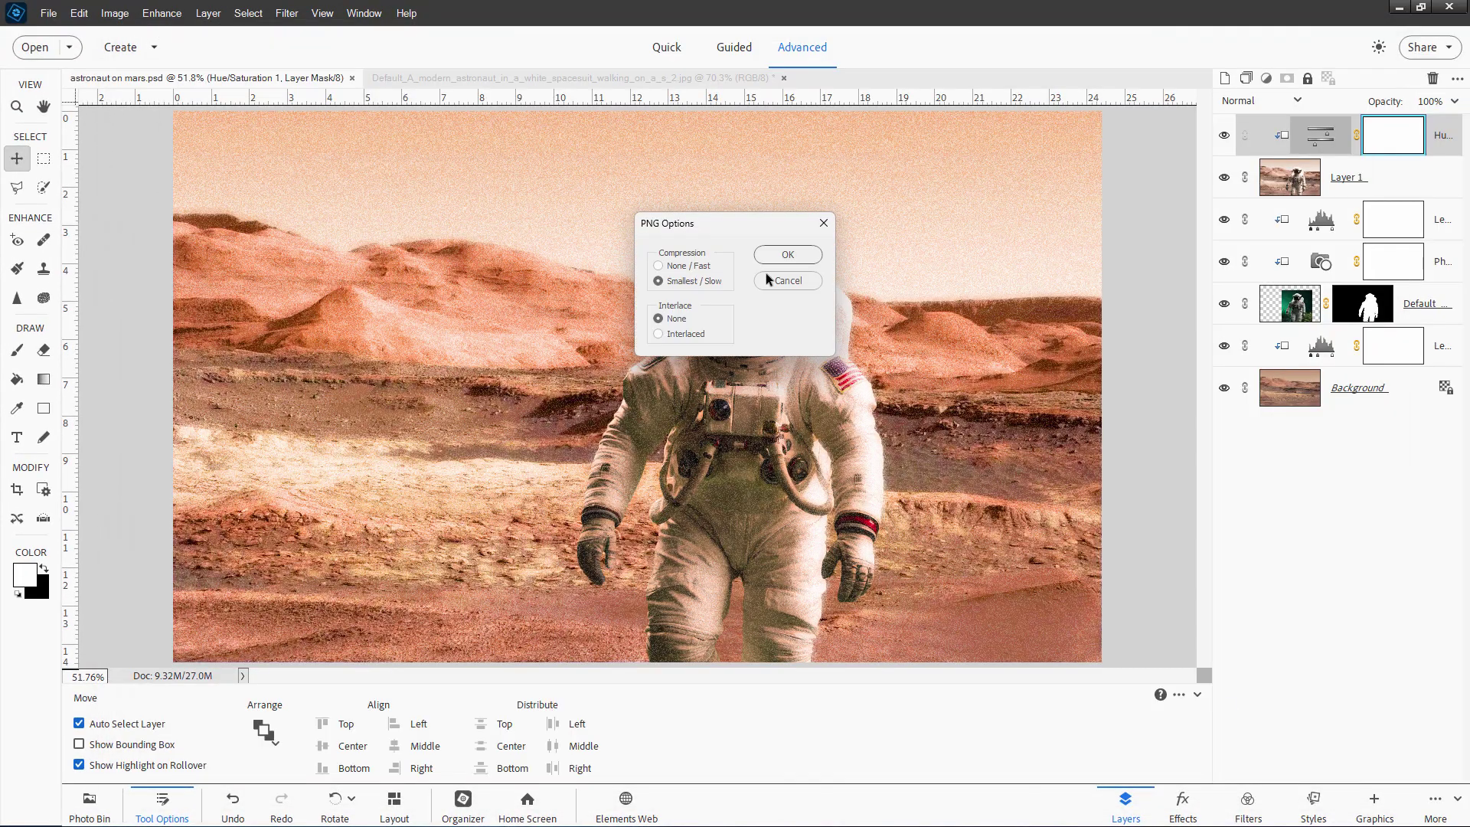
pyautogui.click(784, 259)
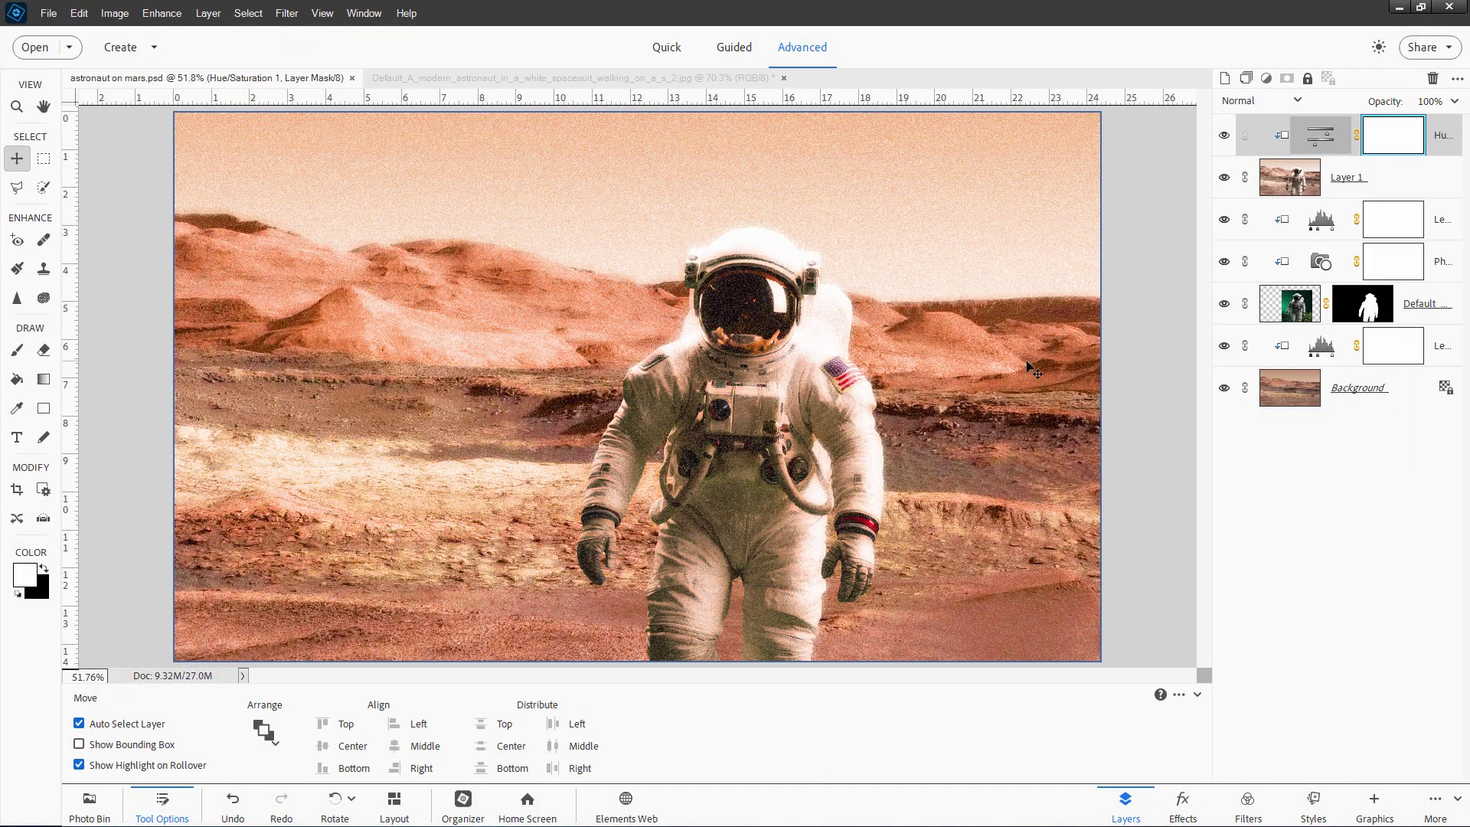